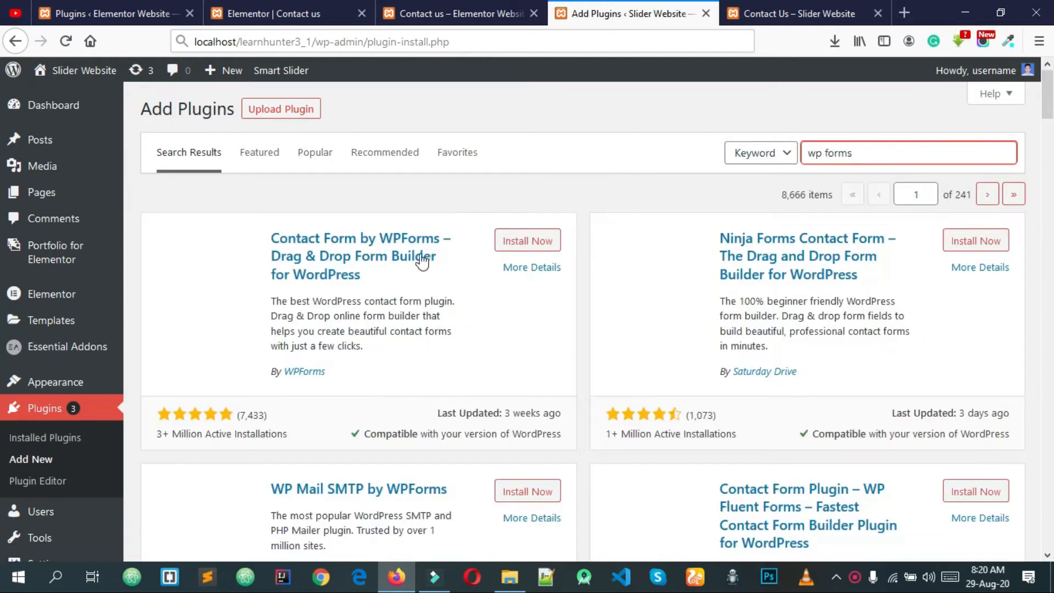
Install the Contact Form by WPForms plugin from the plugin search results.
left_click(525, 247)
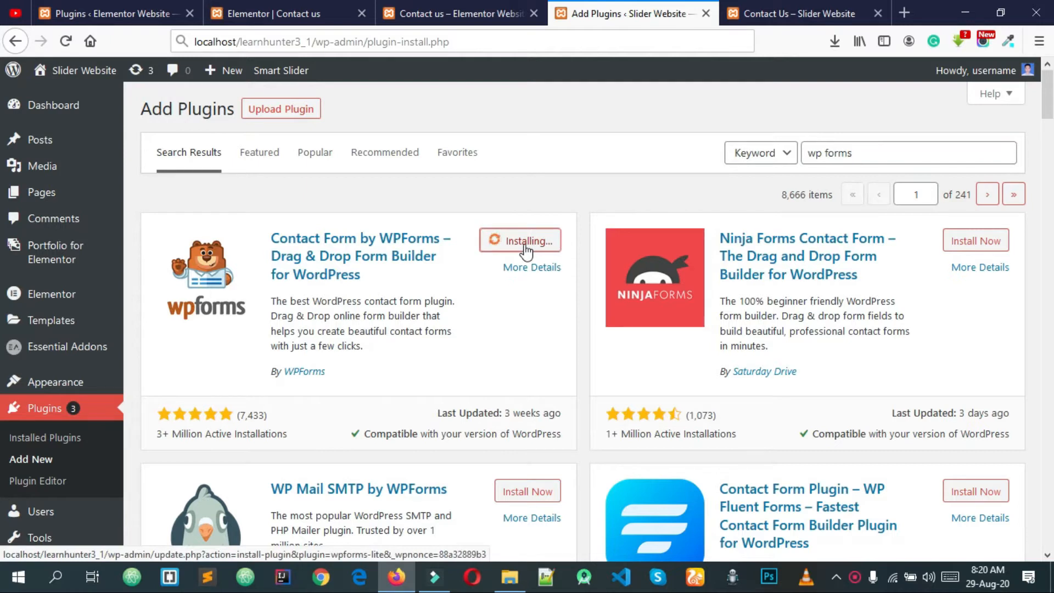
scroll(525, 250, "down", 3)
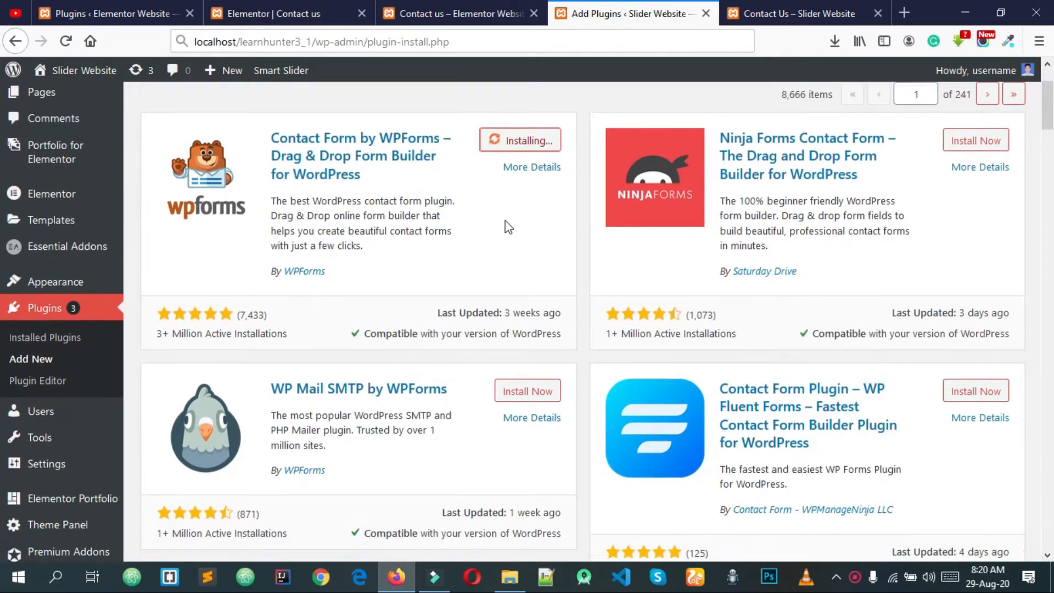
scroll(508, 227, "down", 2)
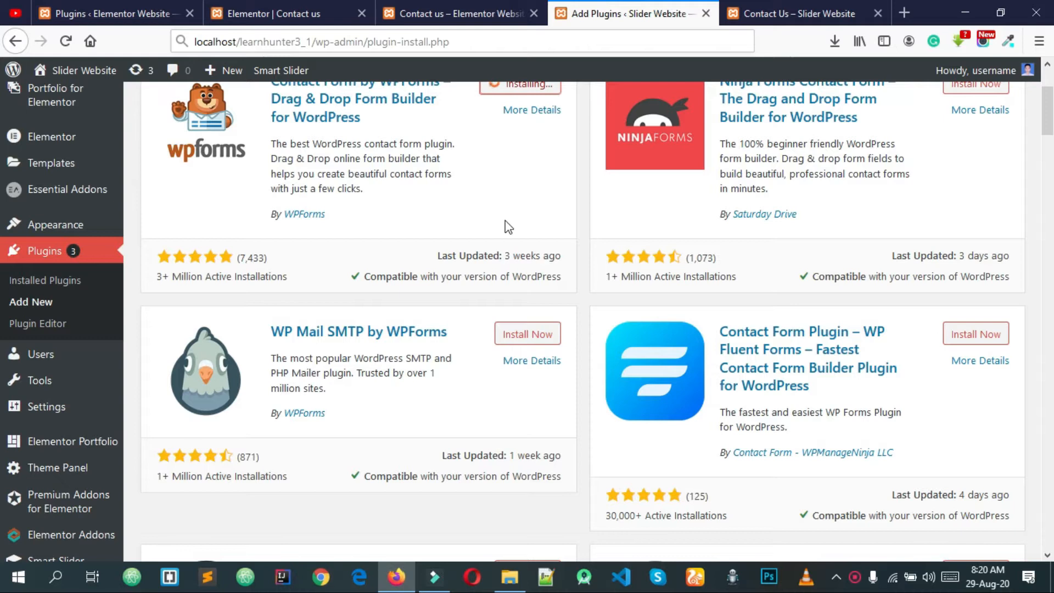
scroll(522, 159, "up", 5)
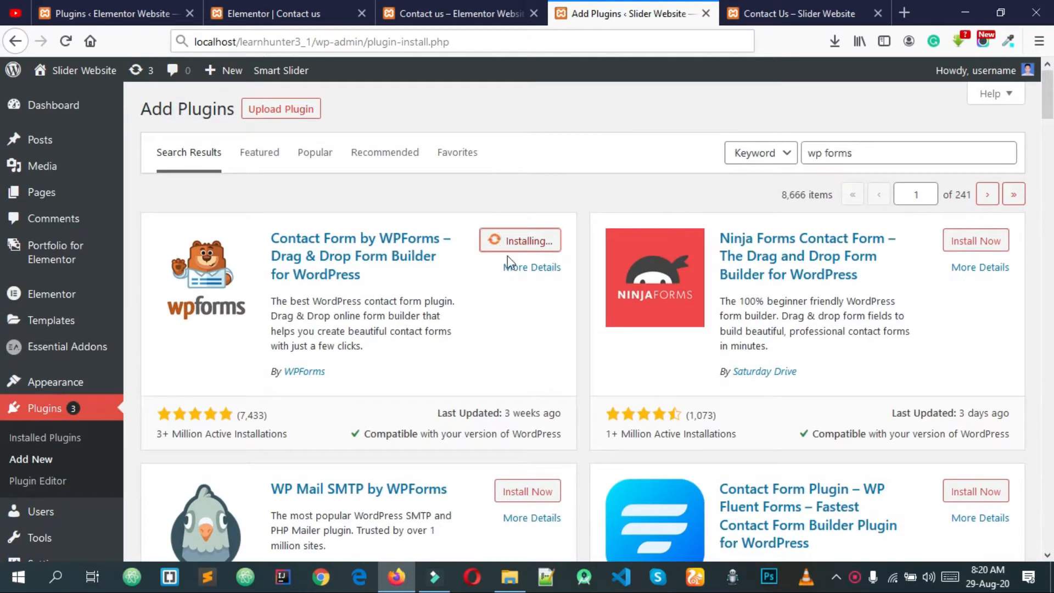
Reload the Slider Website's Contact Us page and compare it with the Elementor demo's contact page.
left_click(799, 11)
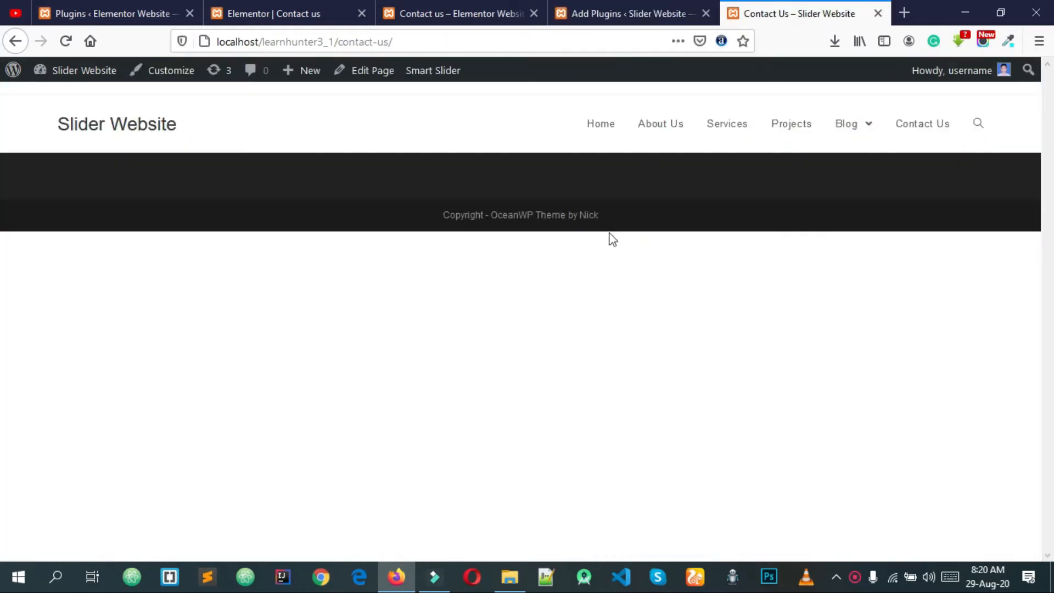
left_click(922, 132)
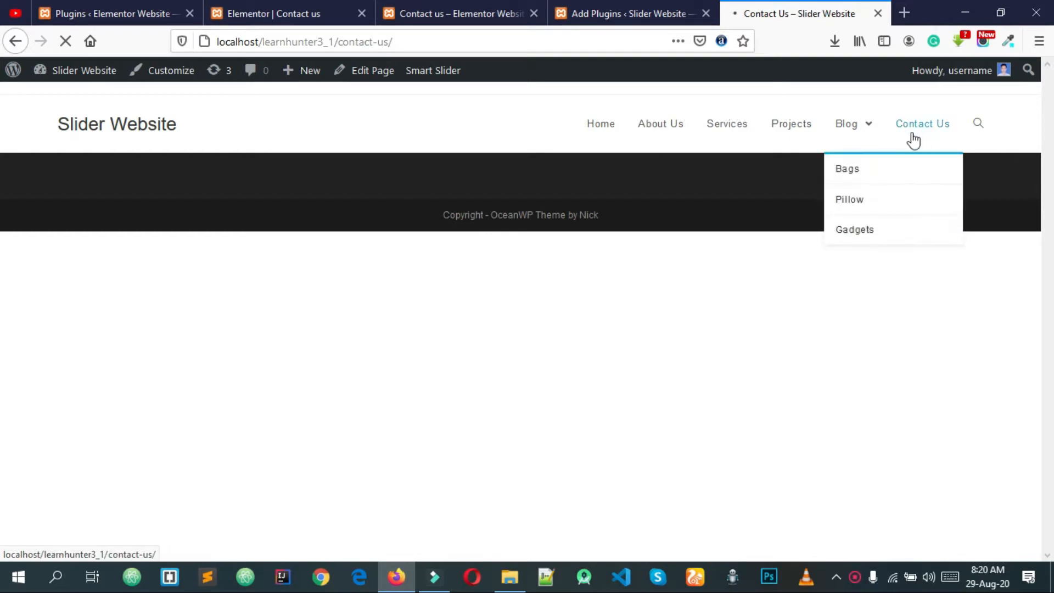
left_click(484, 7)
scroll(581, 307, "down", 5)
scroll(619, 346, "up", 8)
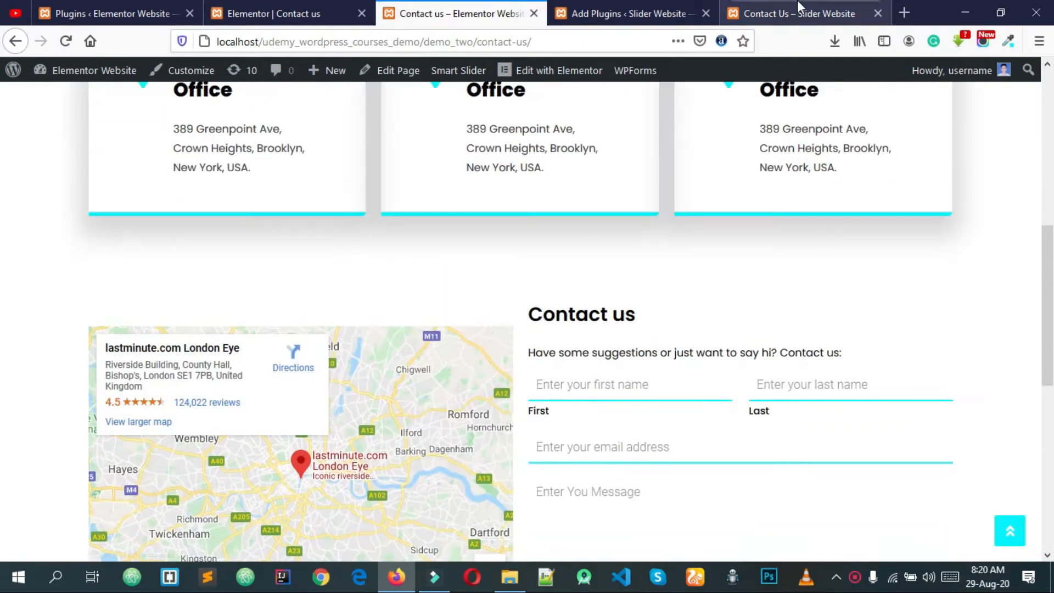
Open the Slider Website's Contact Us page in the Elementor editor.
left_click(802, 11)
left_click(363, 77)
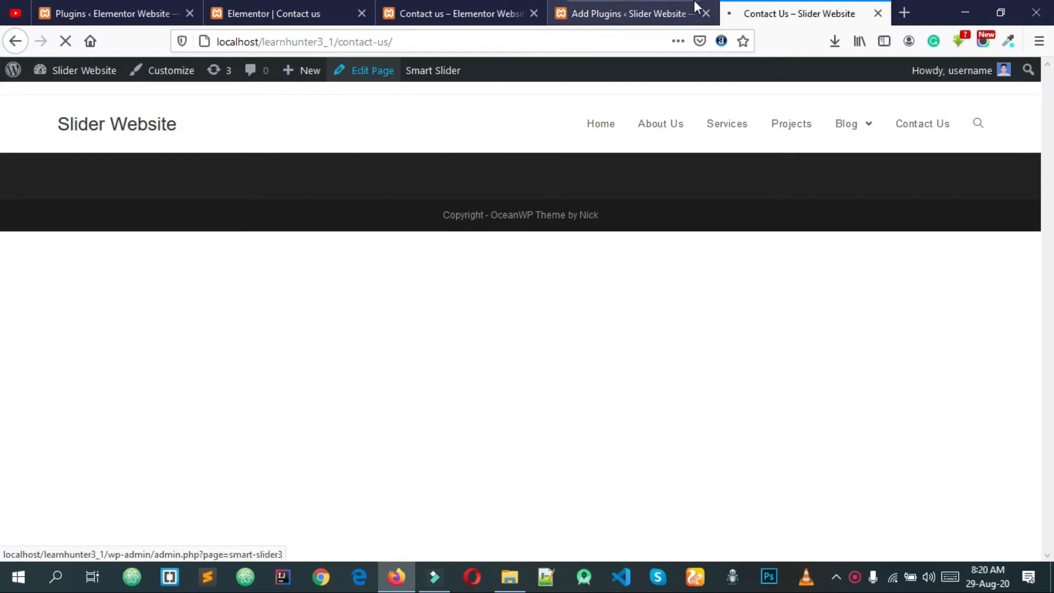
left_click(511, 13)
scroll(560, 270, "down", 4)
scroll(559, 285, "up", 10)
scroll(498, 248, "down", 4)
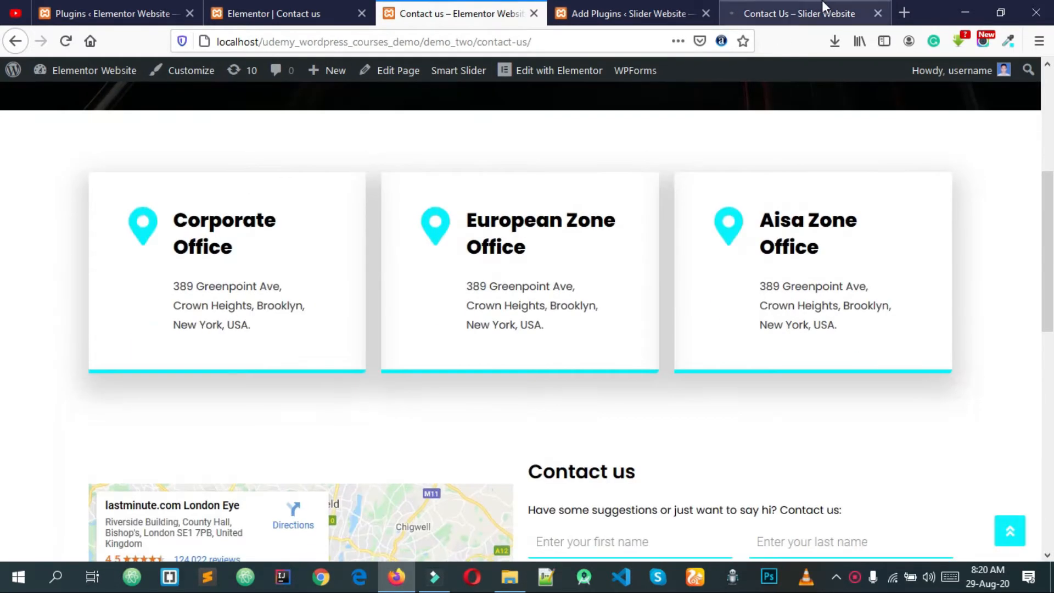
left_click(813, 10)
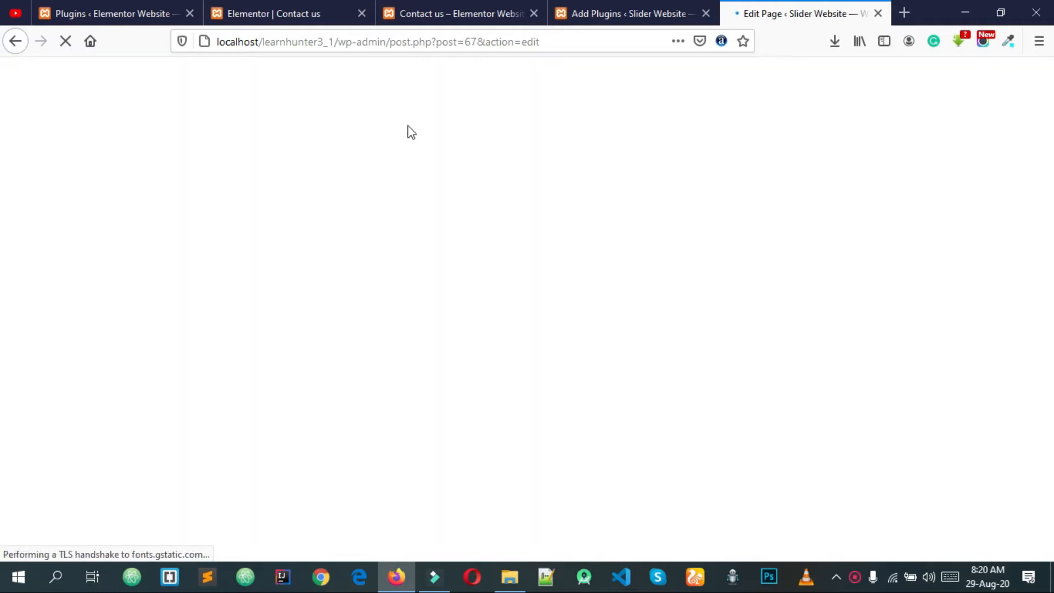
left_click(695, 12)
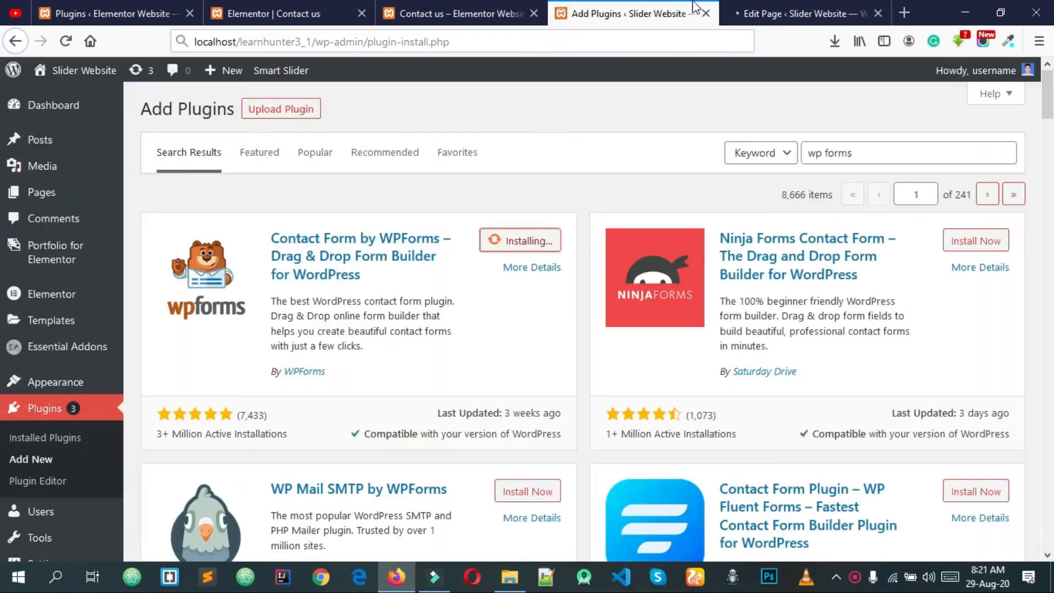
left_click(745, 9)
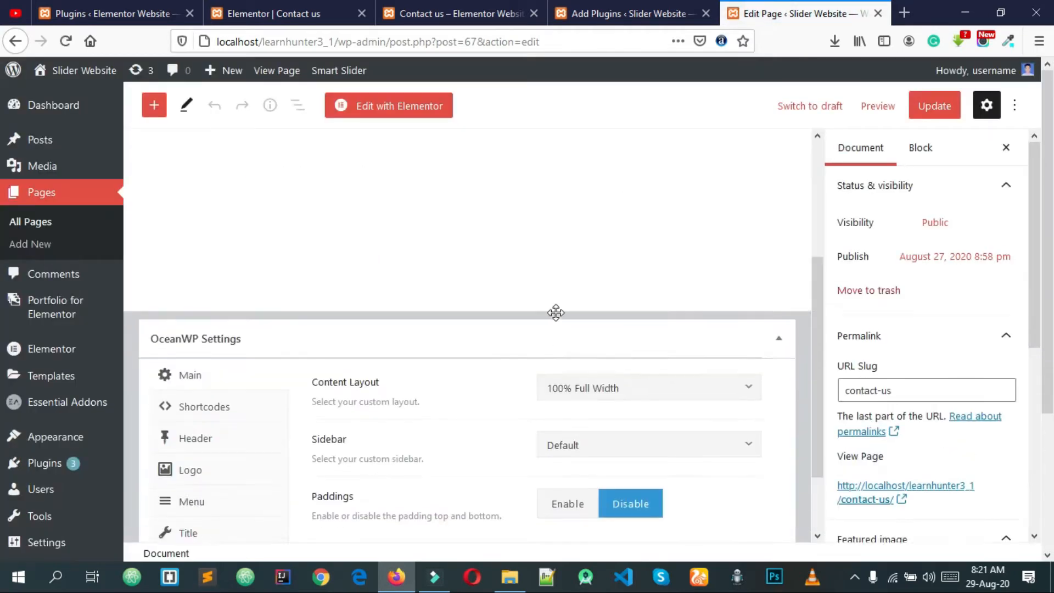
left_click(367, 107)
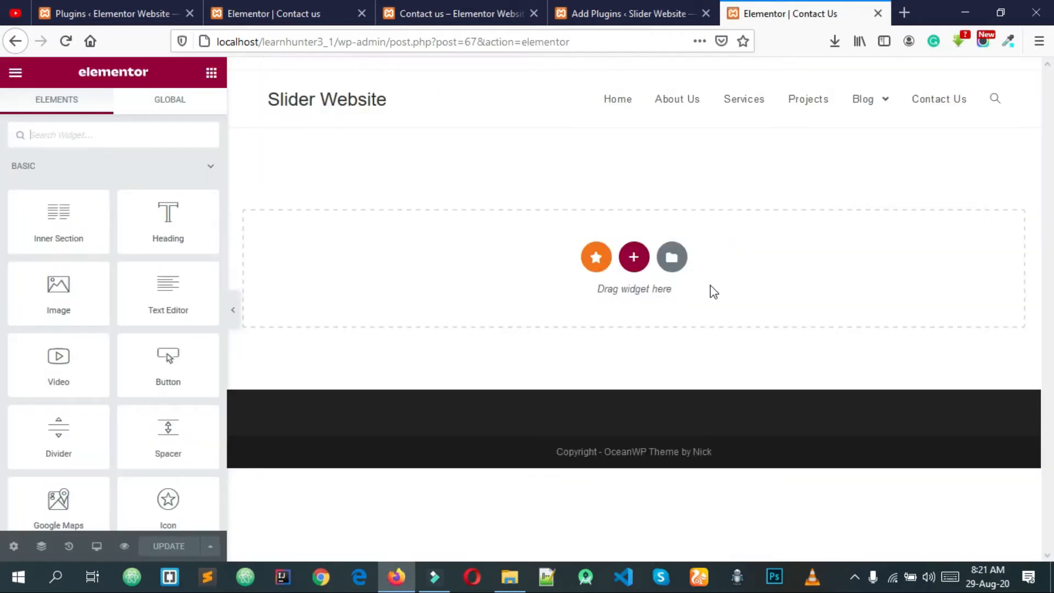
left_click(671, 257)
left_click(615, 97)
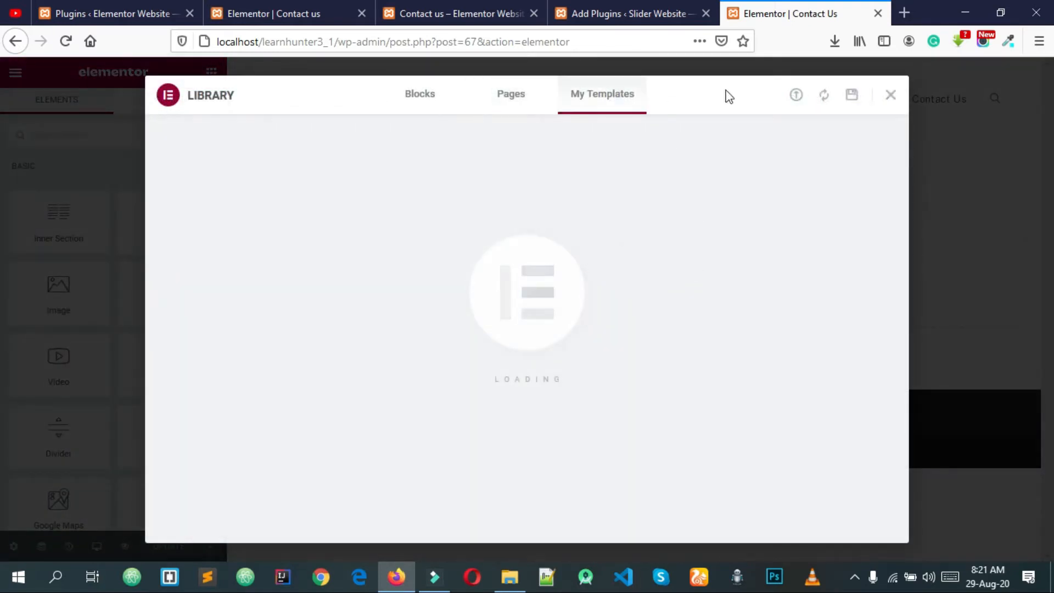
left_click(795, 98)
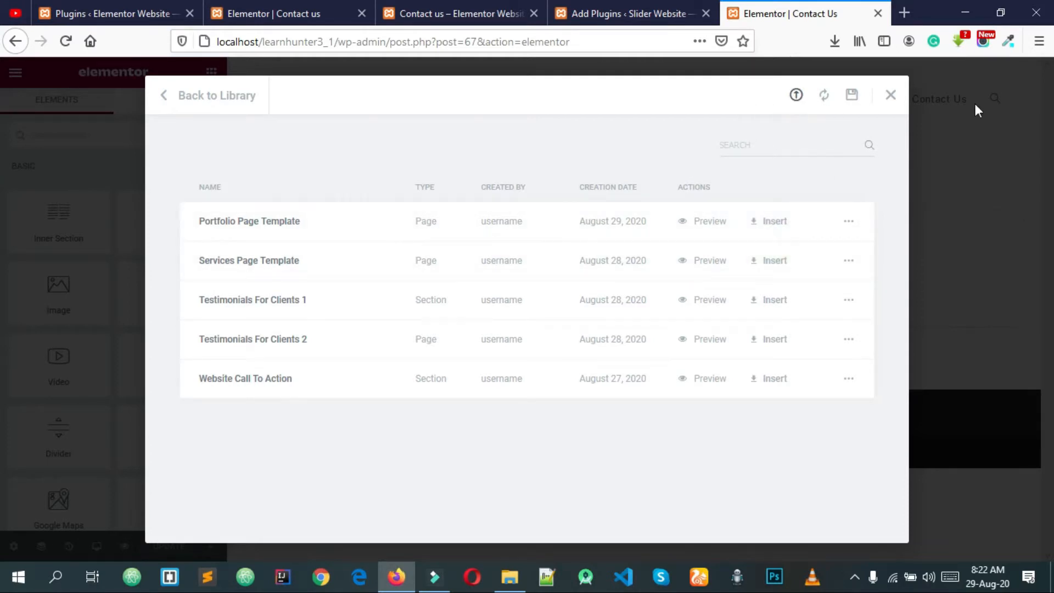
left_click(891, 95)
left_click(676, 43)
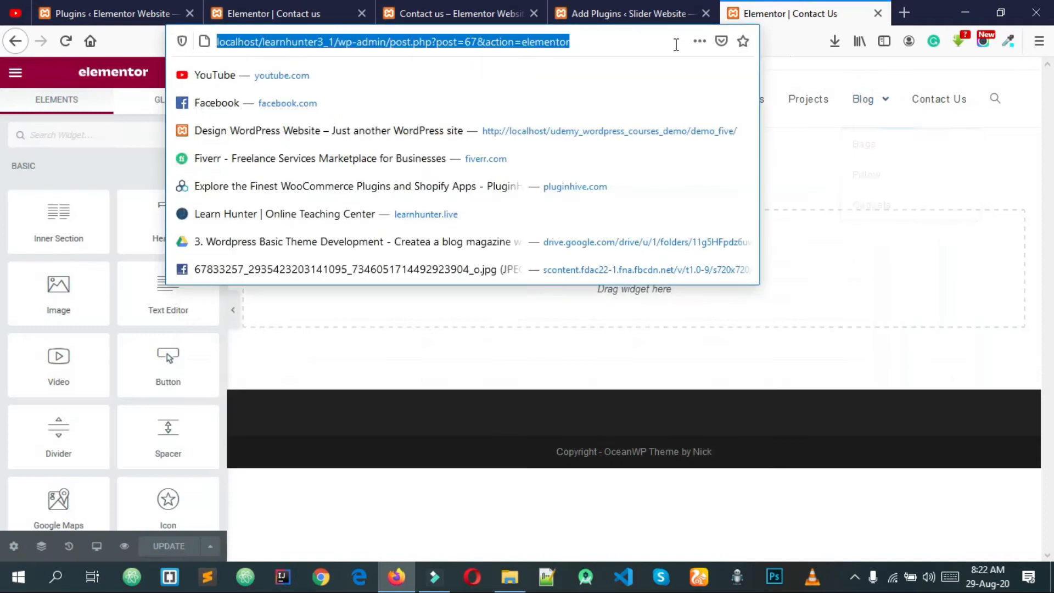
key("Return")
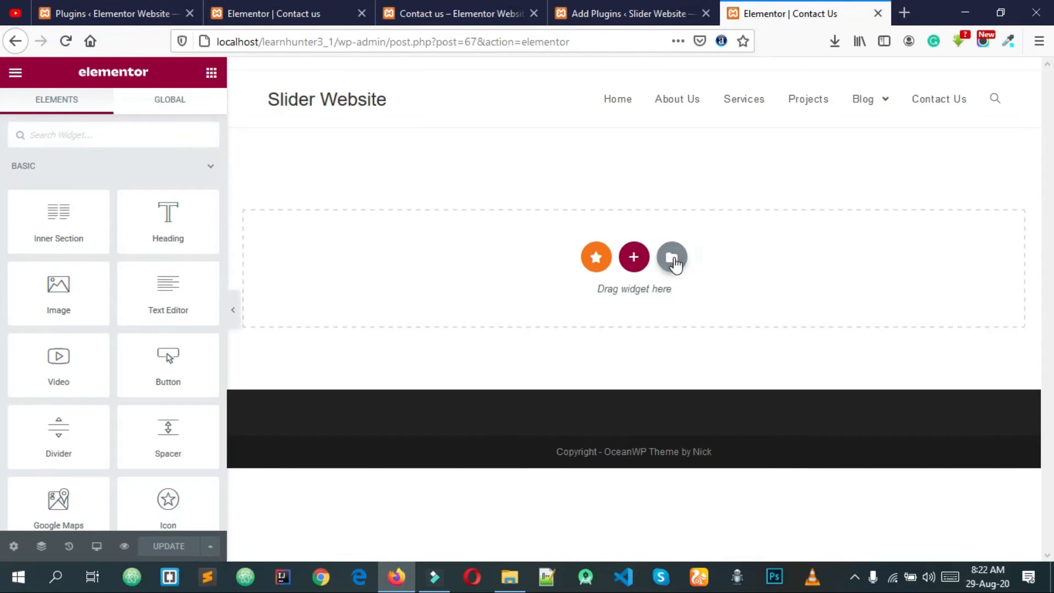
Import the template file from the Contact Us Page folder of Elementor Page Templates into the template library.
left_click(671, 255)
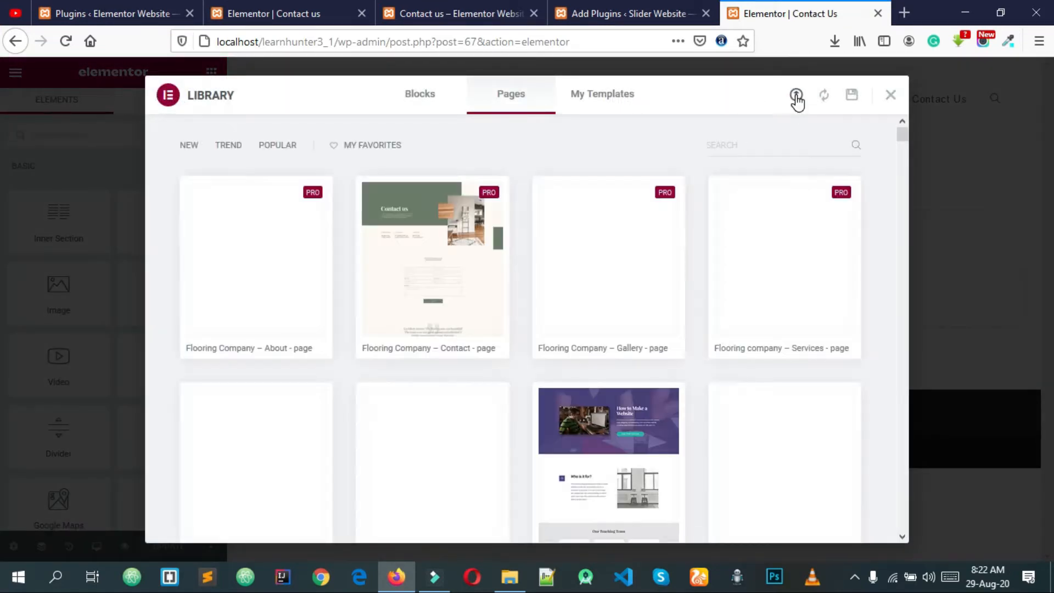
left_click(797, 98)
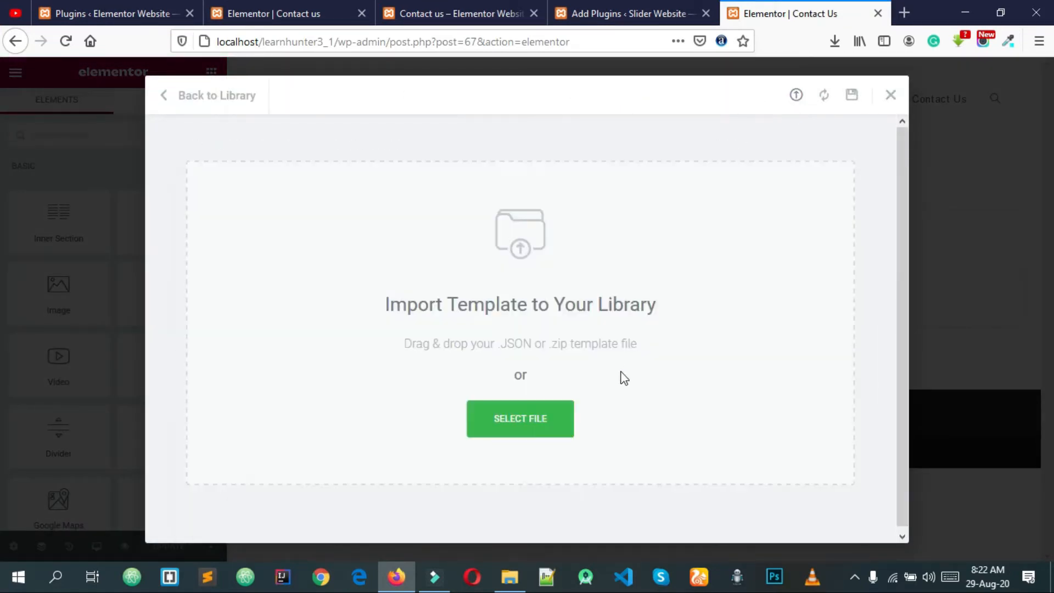
left_click(522, 420)
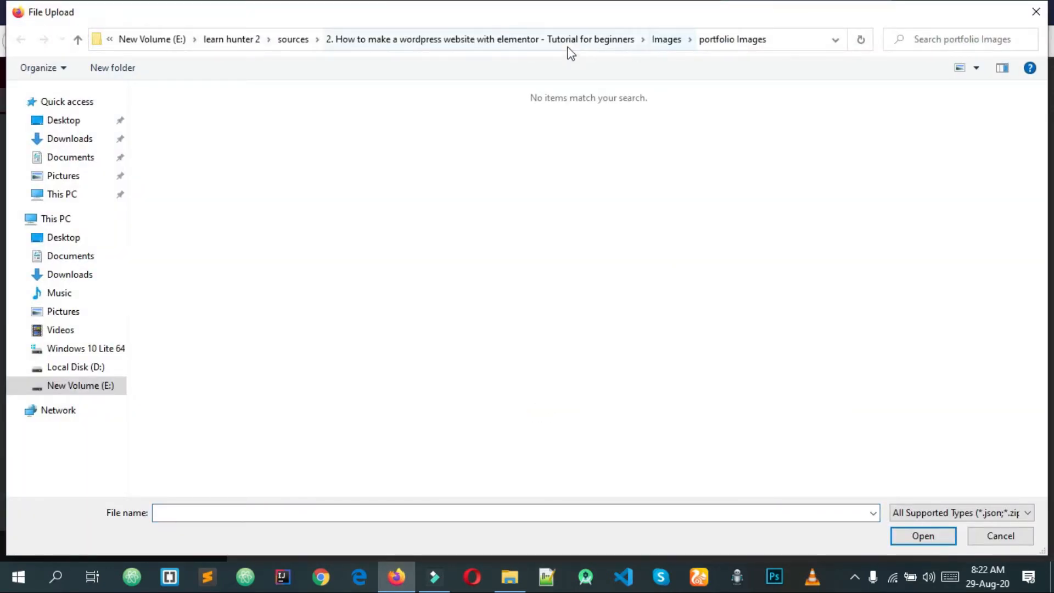
left_click(571, 42)
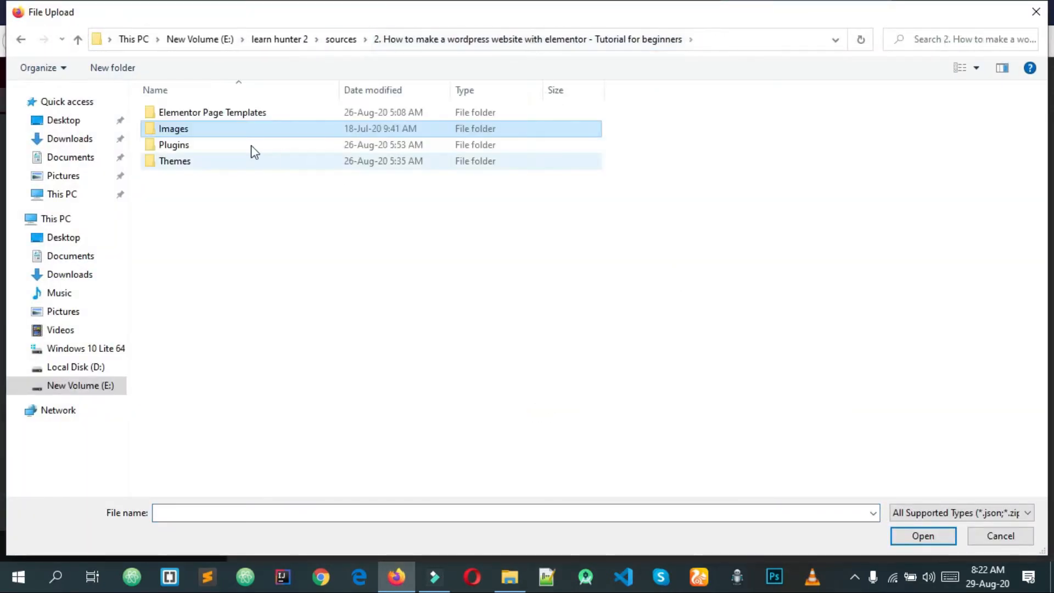
double_click(199, 115)
double_click(191, 127)
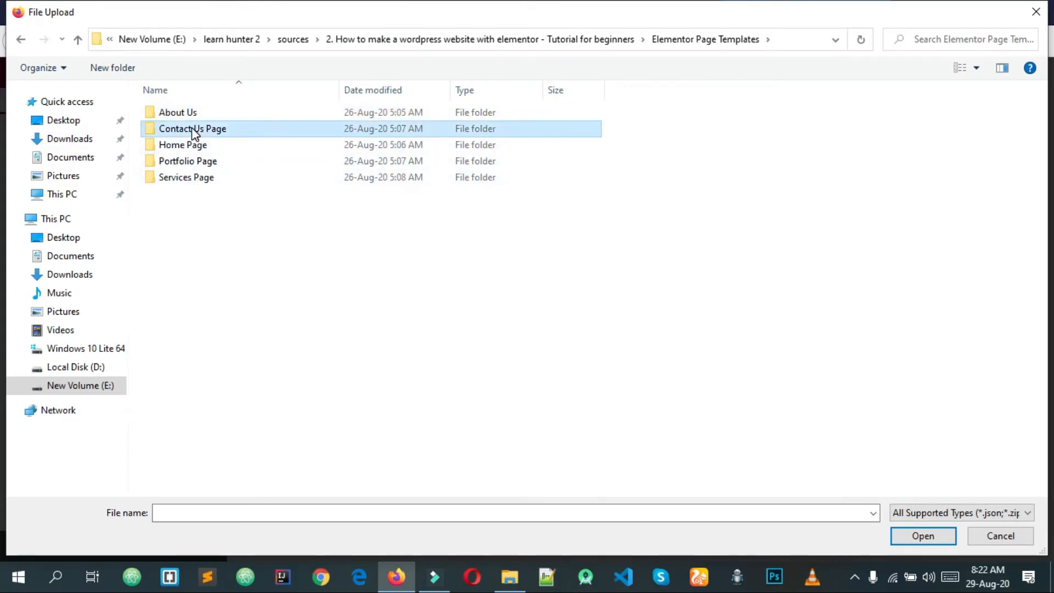
left_click(193, 114)
left_click(922, 537)
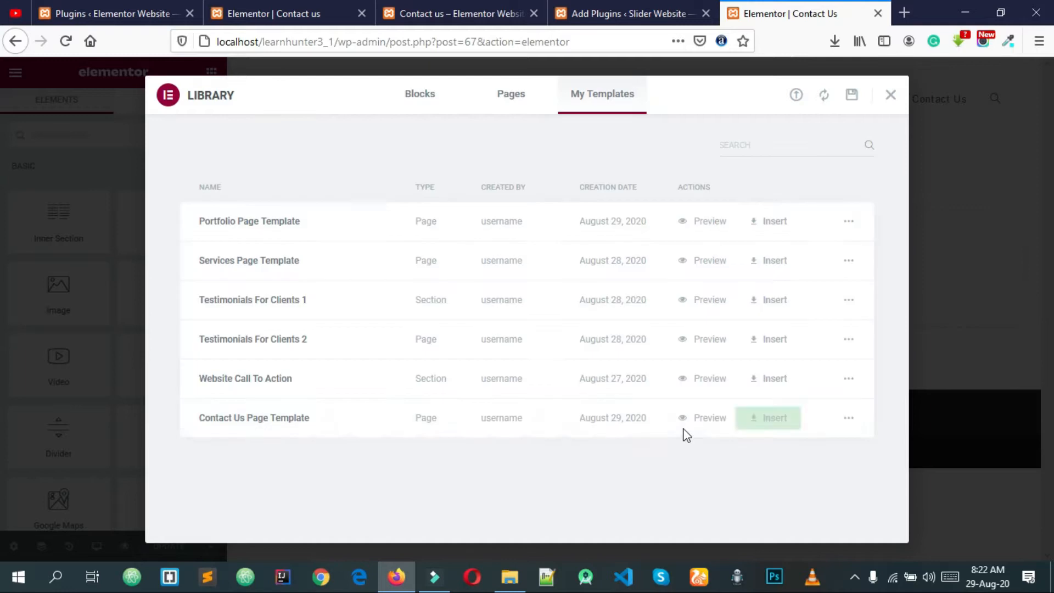
Insert the Contact Us Page Template into the page together with its document settings.
left_click(775, 421)
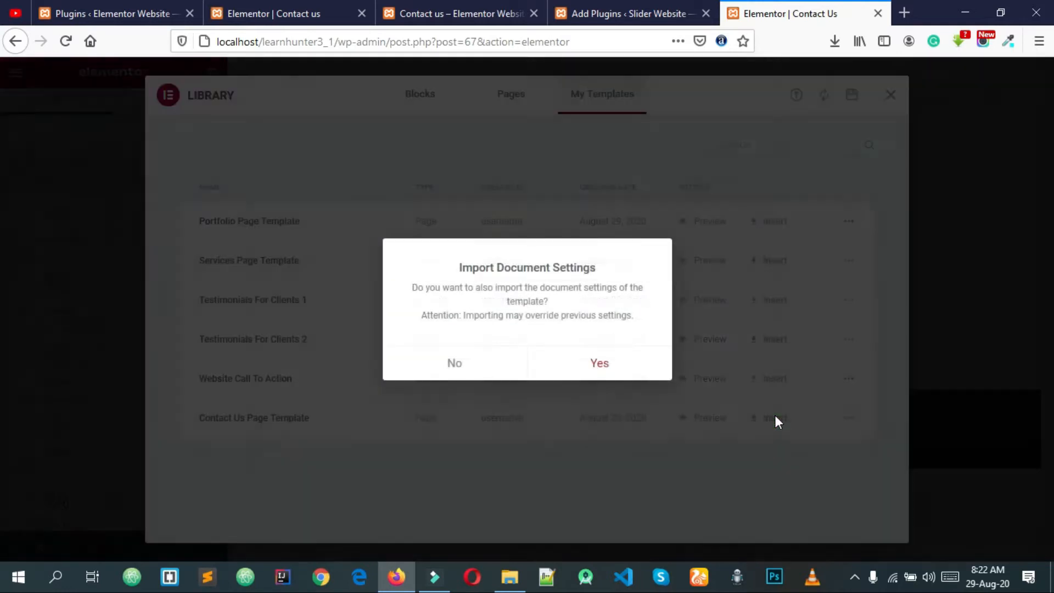
left_click(599, 372)
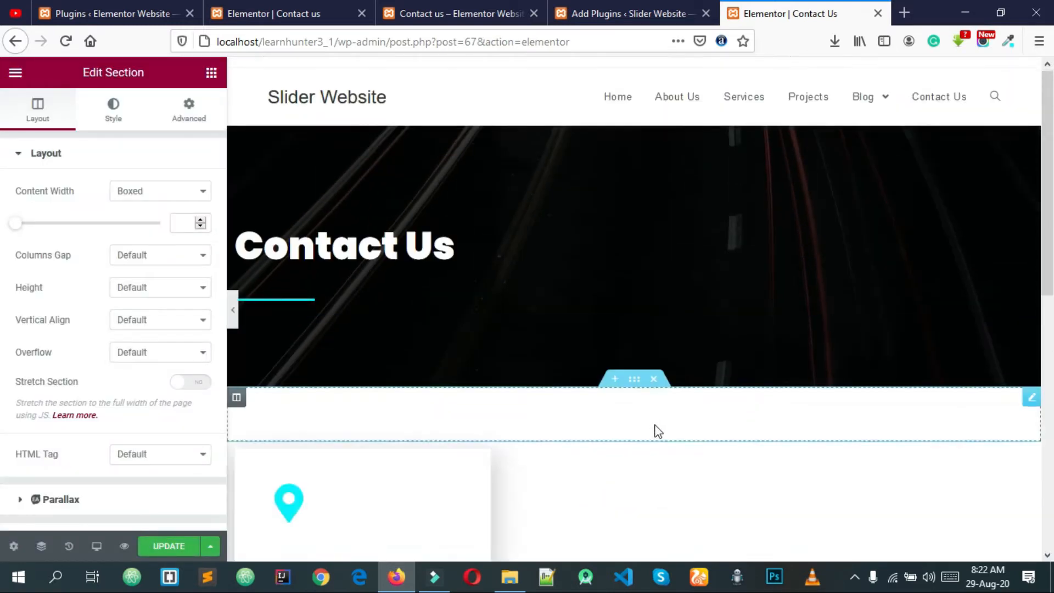
scroll(928, 385, "down", 6)
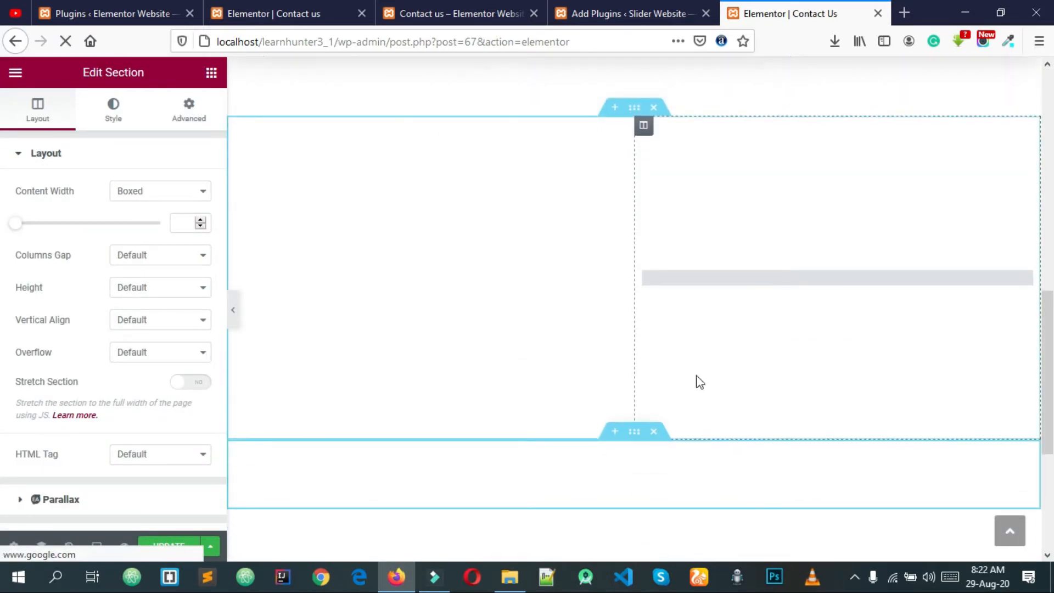
Open the empty WPForms widget beside the map for editing and update the page.
left_click(823, 278)
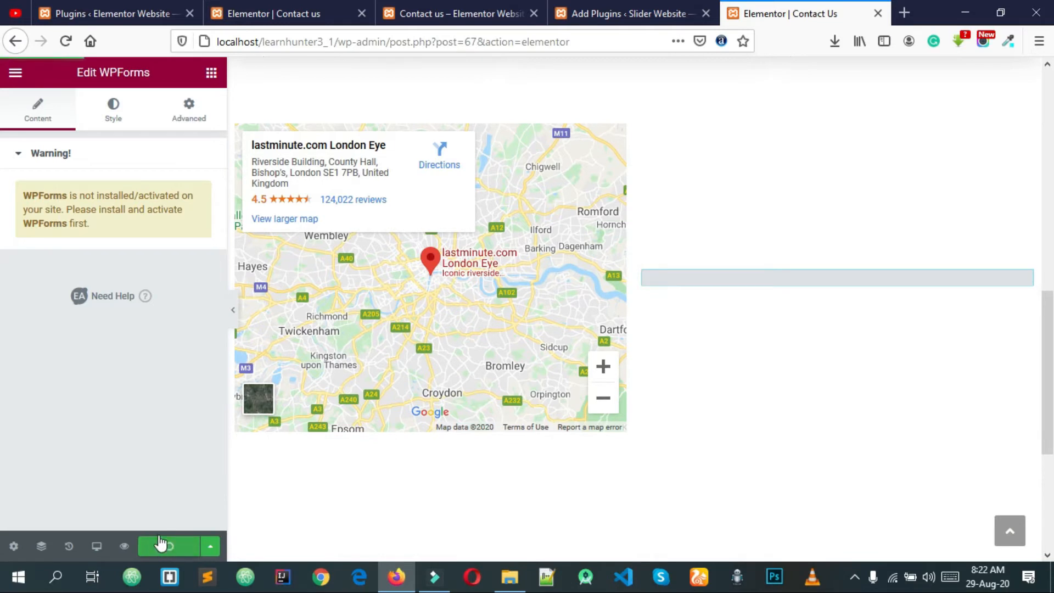
left_click(631, 11)
left_click(768, 11)
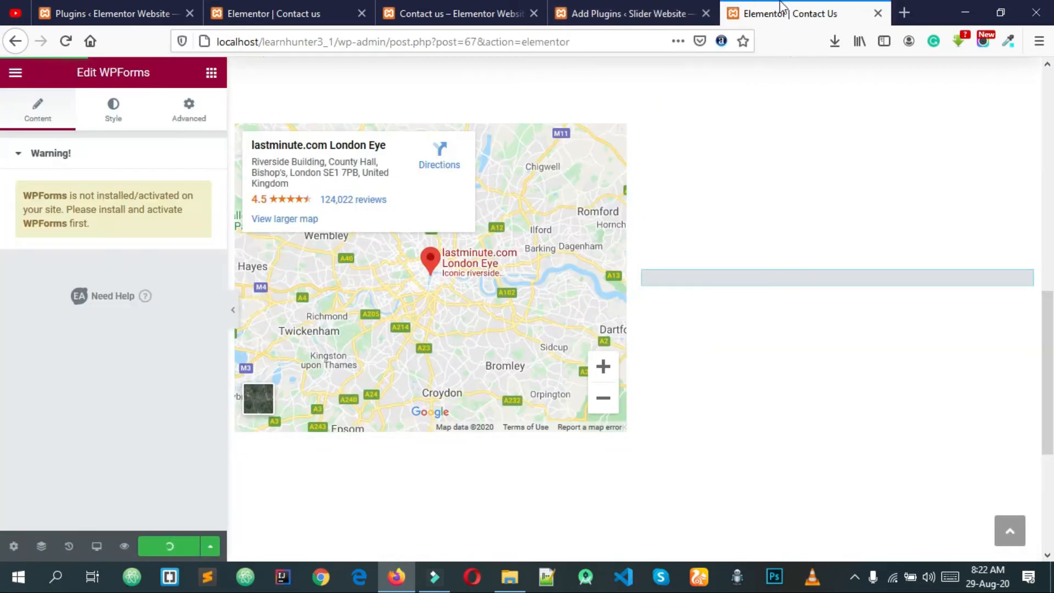
left_click(632, 11)
left_click(812, 8)
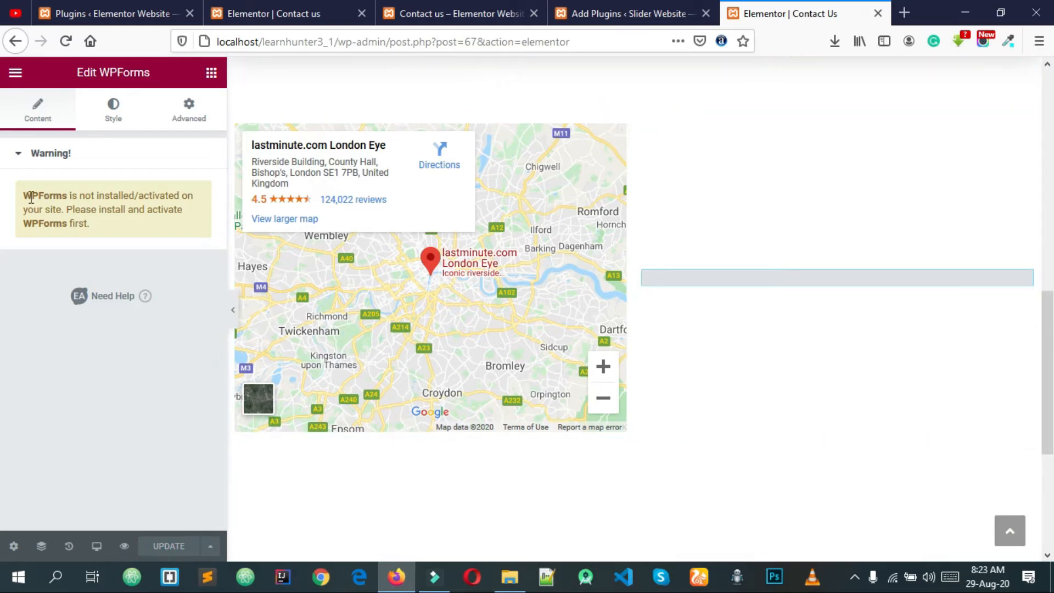
left_click_drag(145, 200, 186, 214)
left_click(184, 214)
Activate the Contact Form by WPForms plugin on the Slider Website's Add Plugins page.
left_click(604, 12)
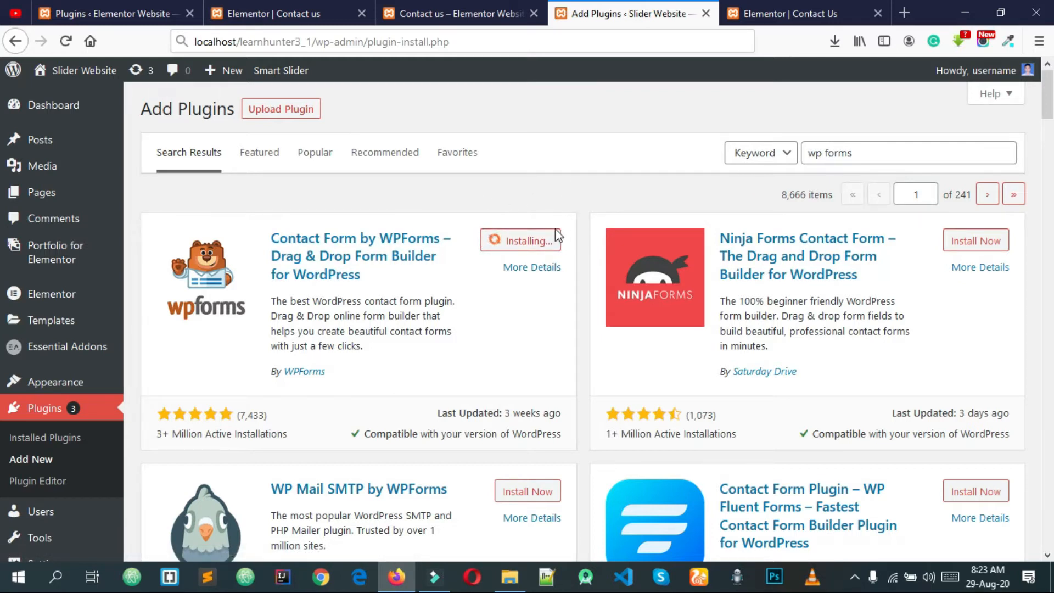
scroll(564, 308, "down", 5)
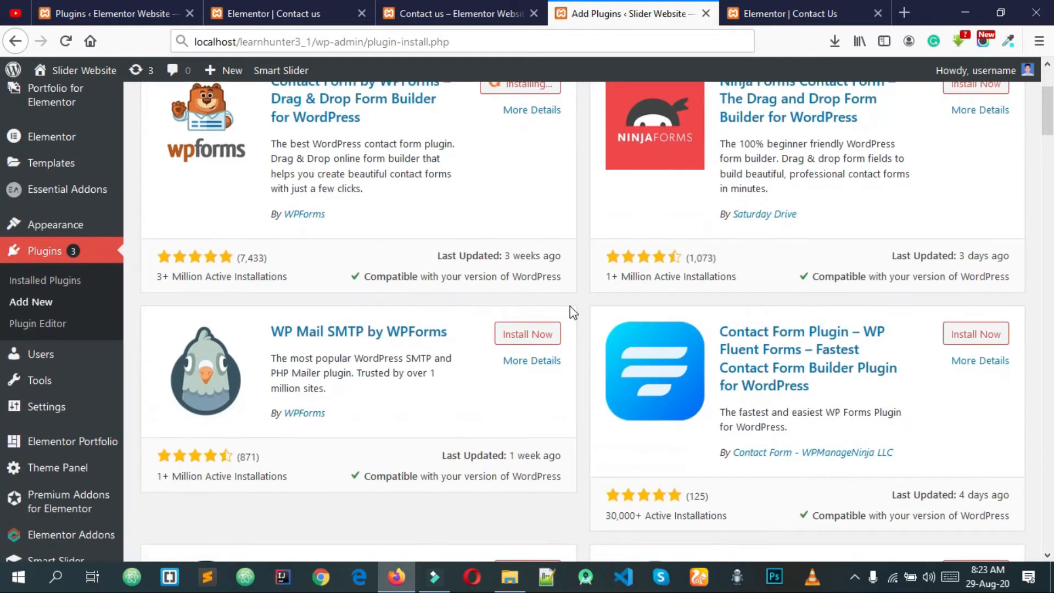
scroll(571, 310, "up", 4)
scroll(574, 312, "up", 1)
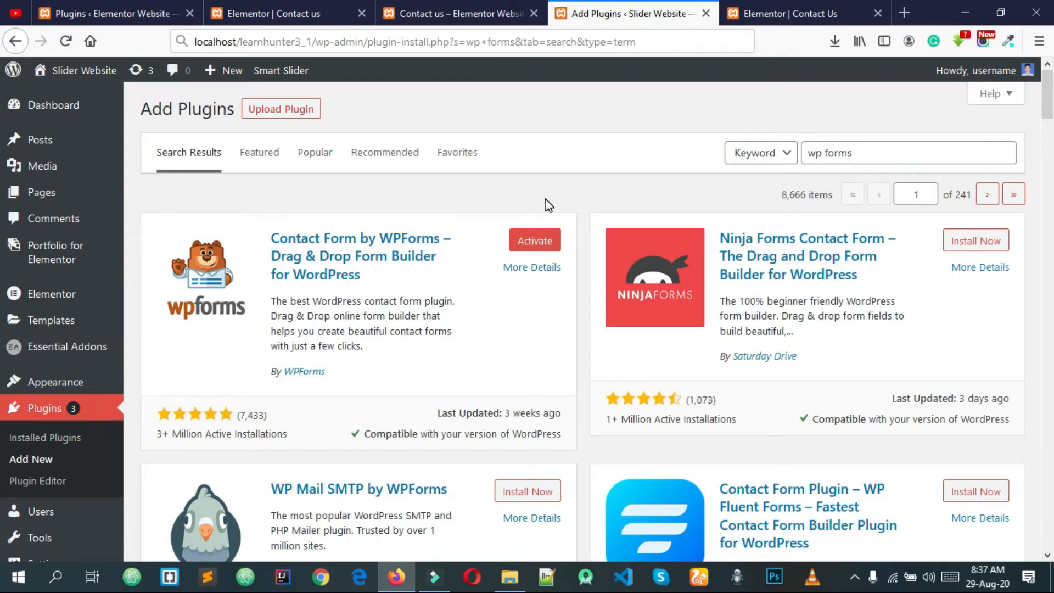
left_click(543, 240)
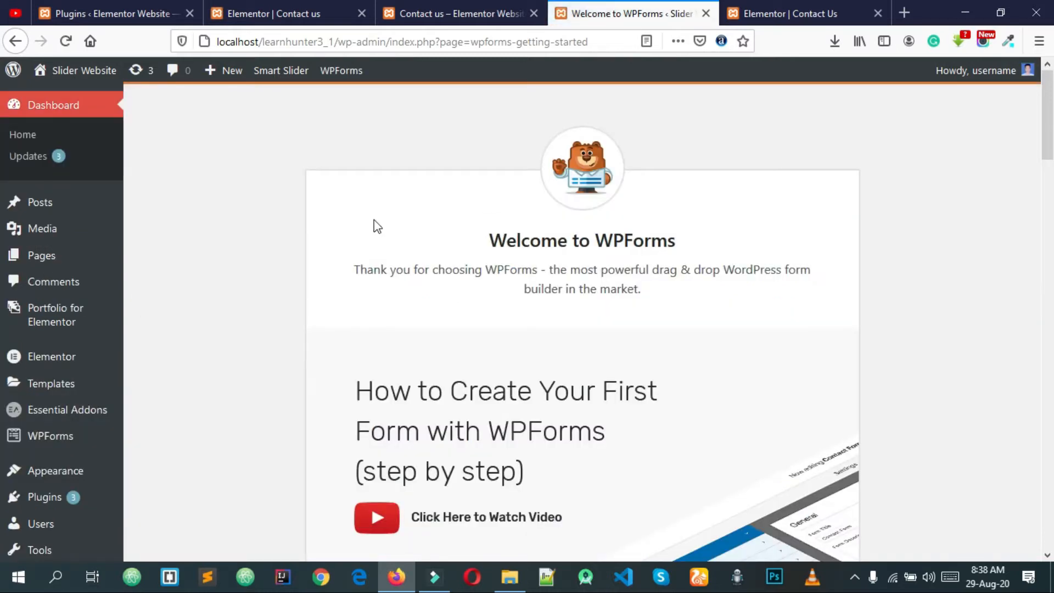
Start a new form from the WPForms forms overview.
scroll(394, 209, "down", 7)
scroll(416, 240, "up", 7)
scroll(219, 310, "down", 8)
scroll(219, 310, "up", 3)
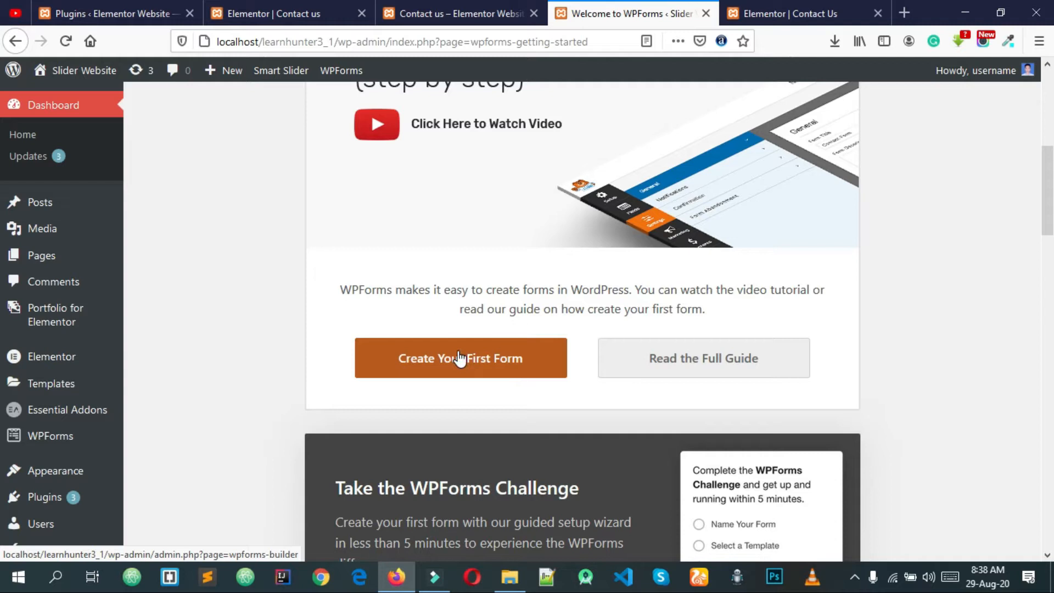
mouse_move(76, 432)
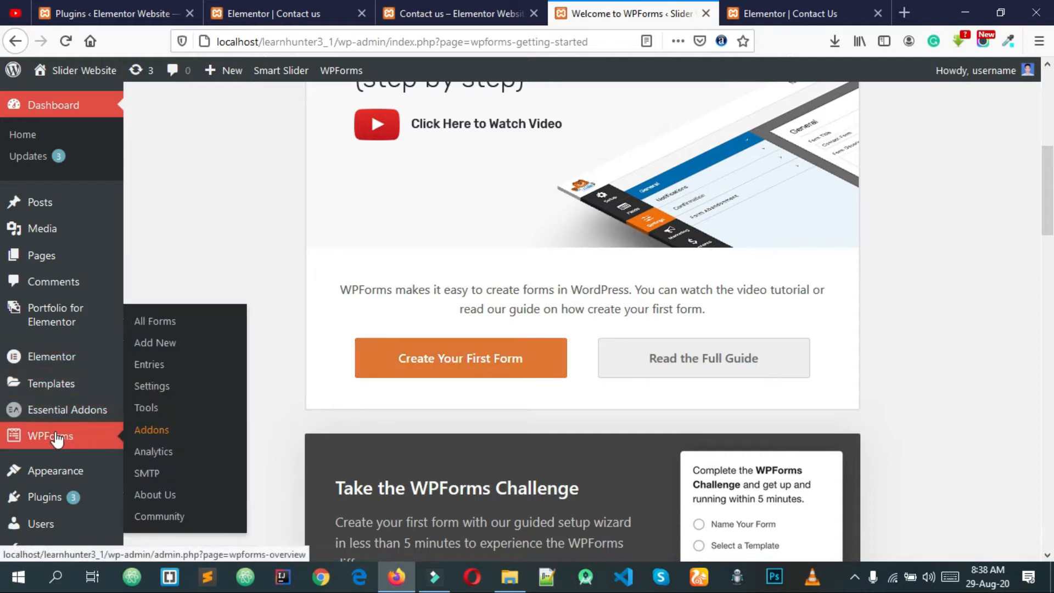
left_click(56, 435)
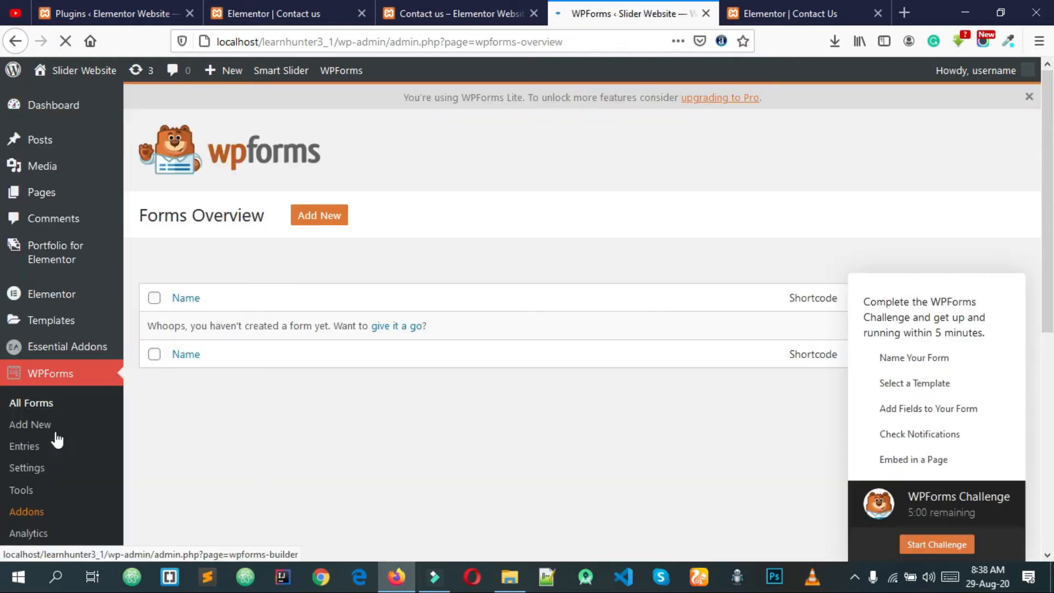
scroll(48, 379, "down", 3)
scroll(110, 330, "up", 3)
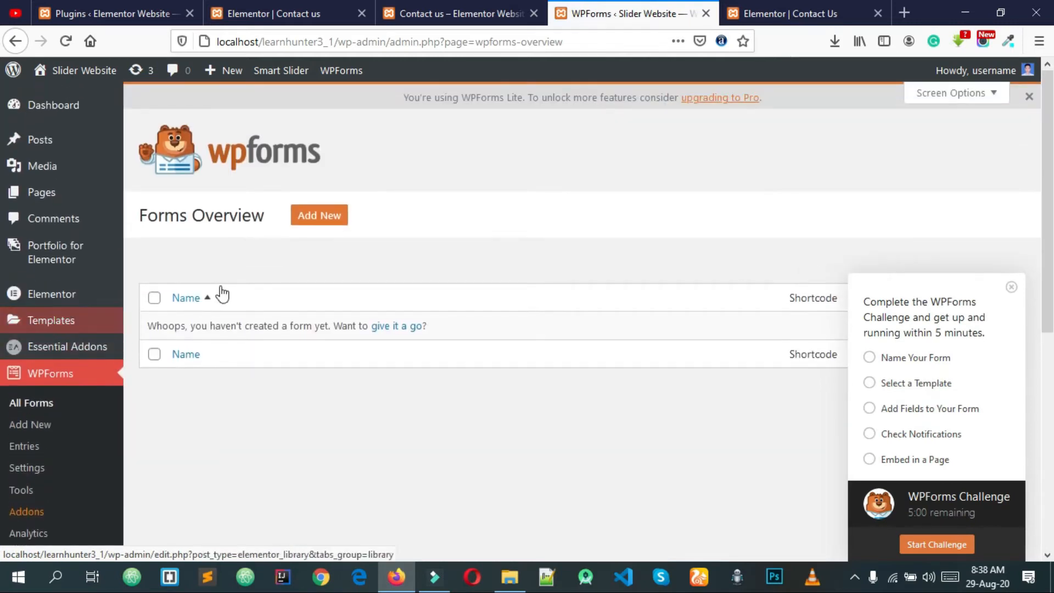
left_click(314, 223)
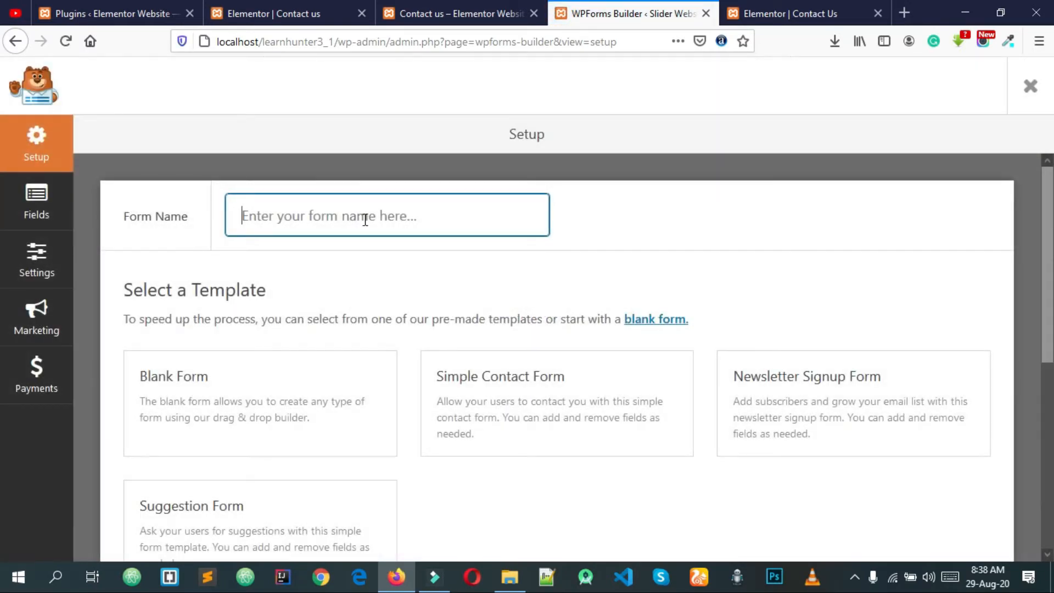
Name the form Contact Us Form and create it from the Simple Contact Form template.
scroll(365, 219, "down", 2)
mouse_move(544, 310)
scroll(439, 274, "up", 2)
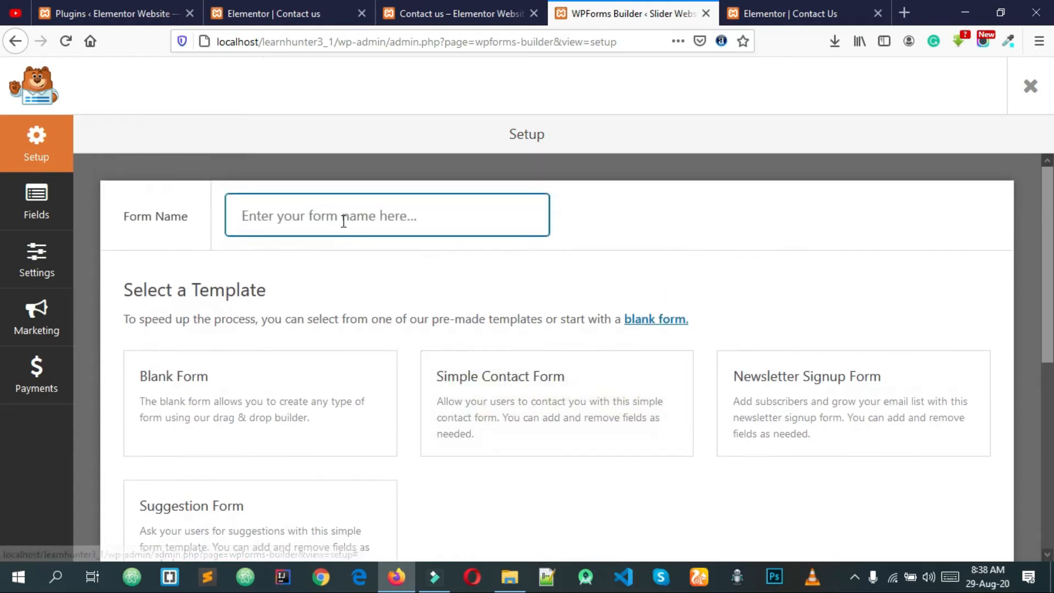
left_click(344, 220)
left_click(264, 245)
left_click(652, 286)
mouse_move(478, 379)
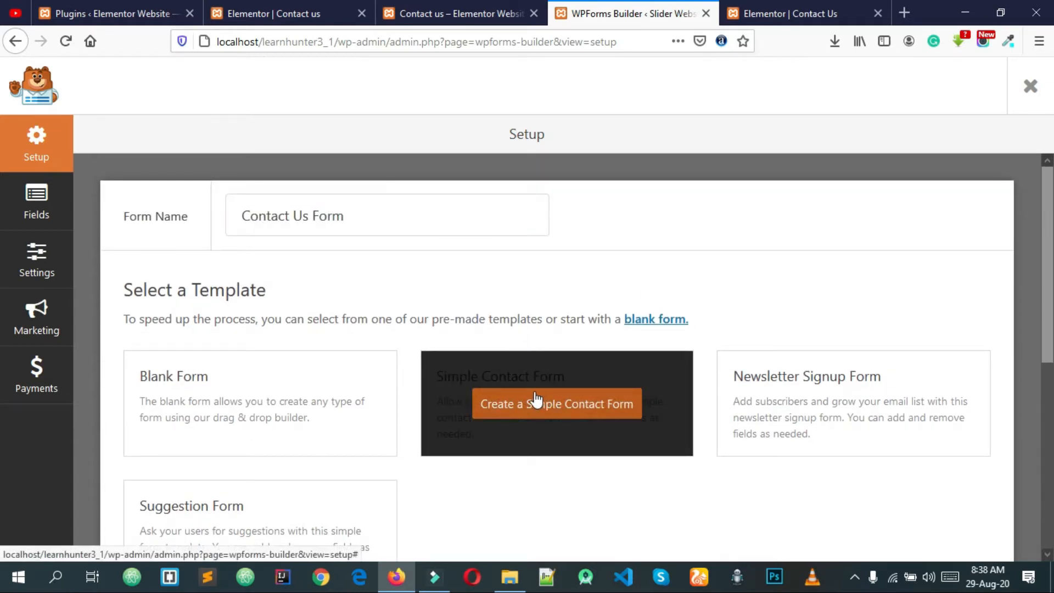
scroll(571, 409, "down", 1)
scroll(566, 405, "down", 1)
left_click(543, 327)
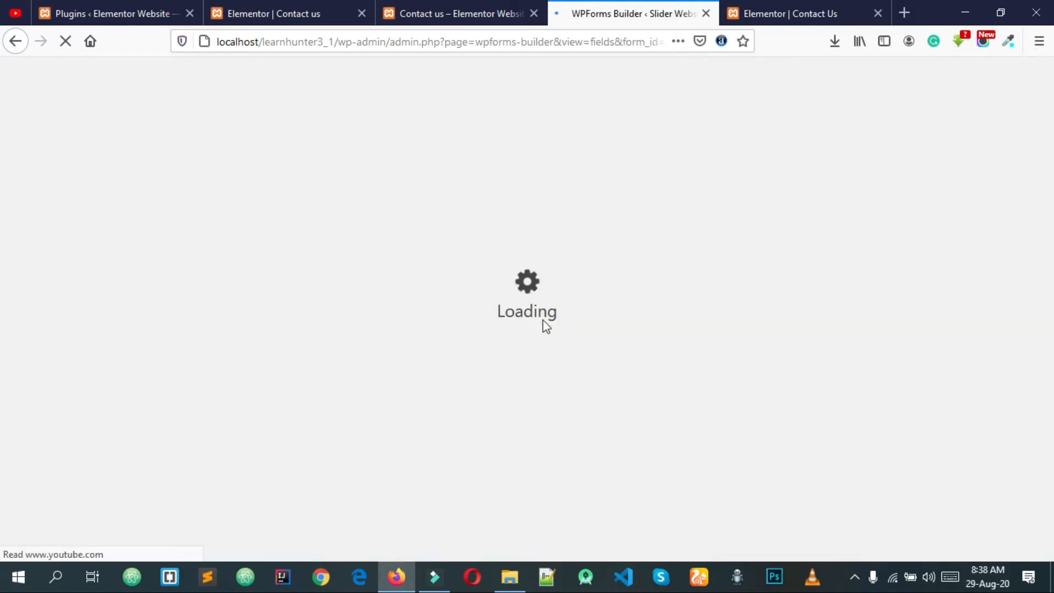
Set the Name field's size to Large in its advanced options.
scroll(582, 319, "down", 2)
scroll(689, 308, "up", 2)
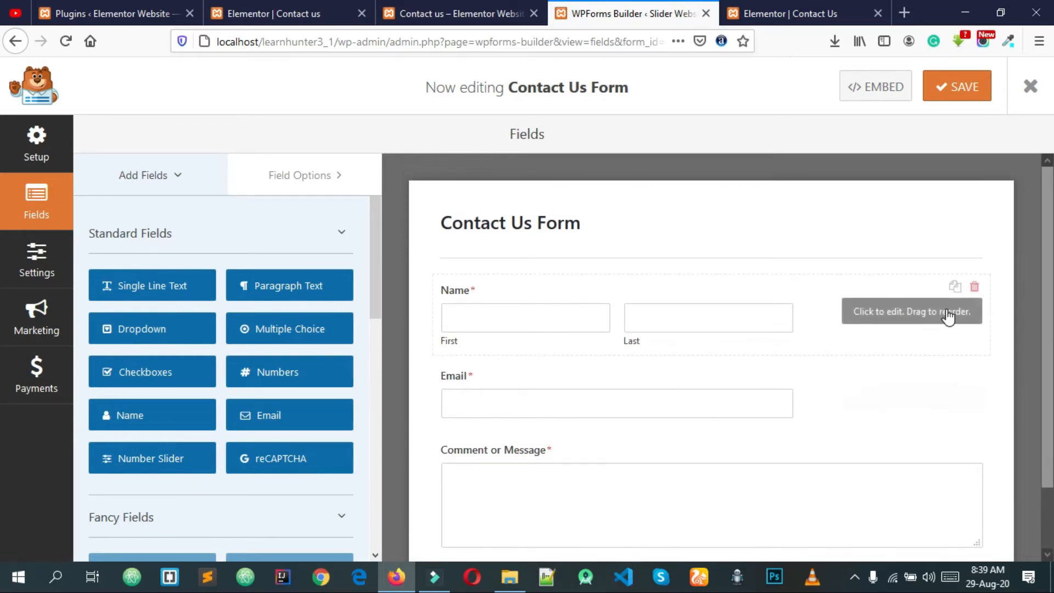
left_click(893, 316)
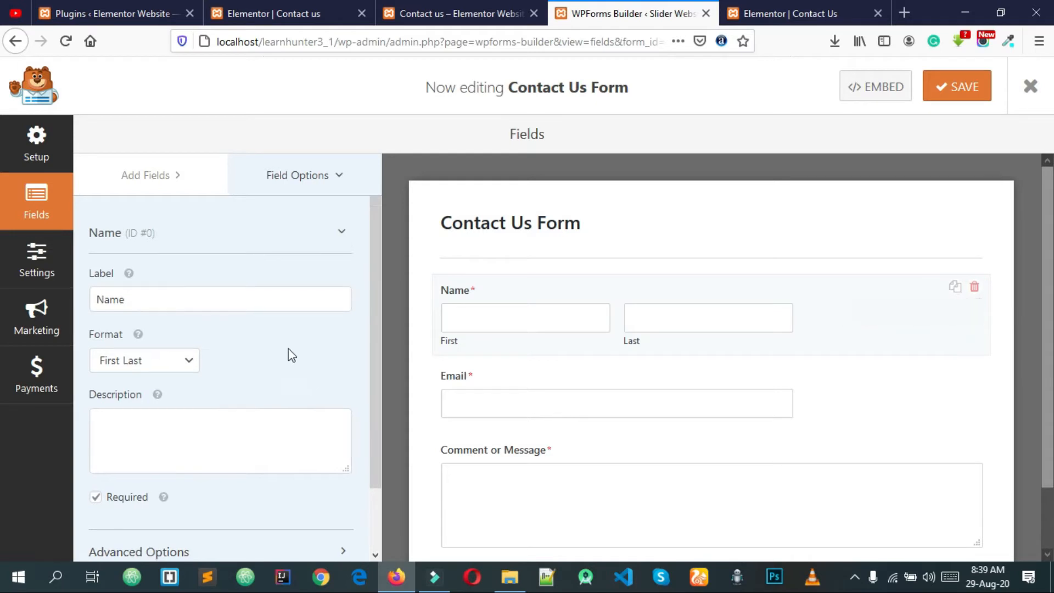
scroll(289, 355, "down", 2)
left_click(198, 480)
scroll(182, 446, "down", 5)
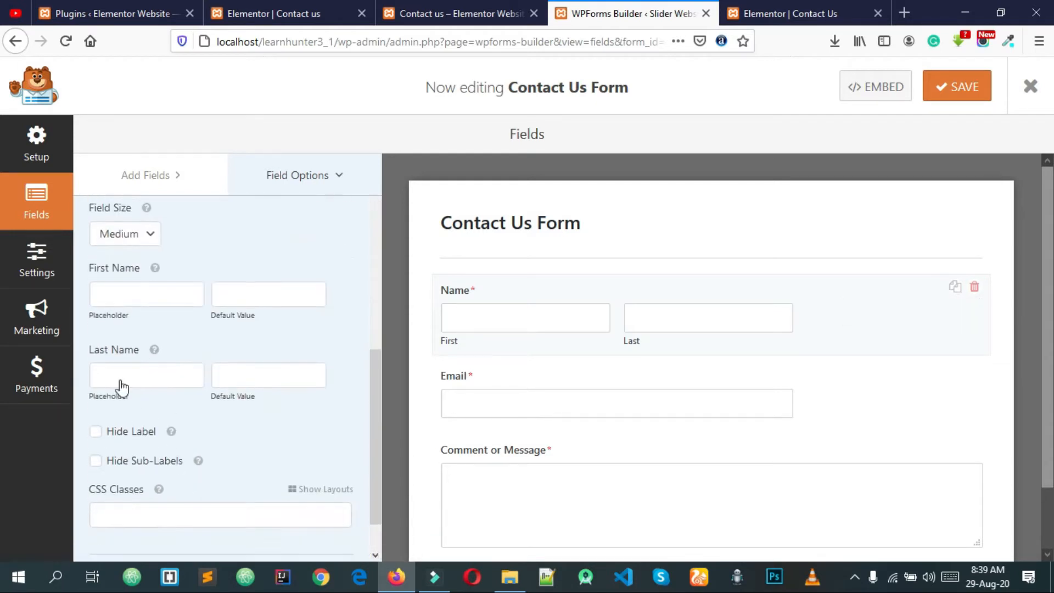
left_click(132, 234)
left_click(132, 276)
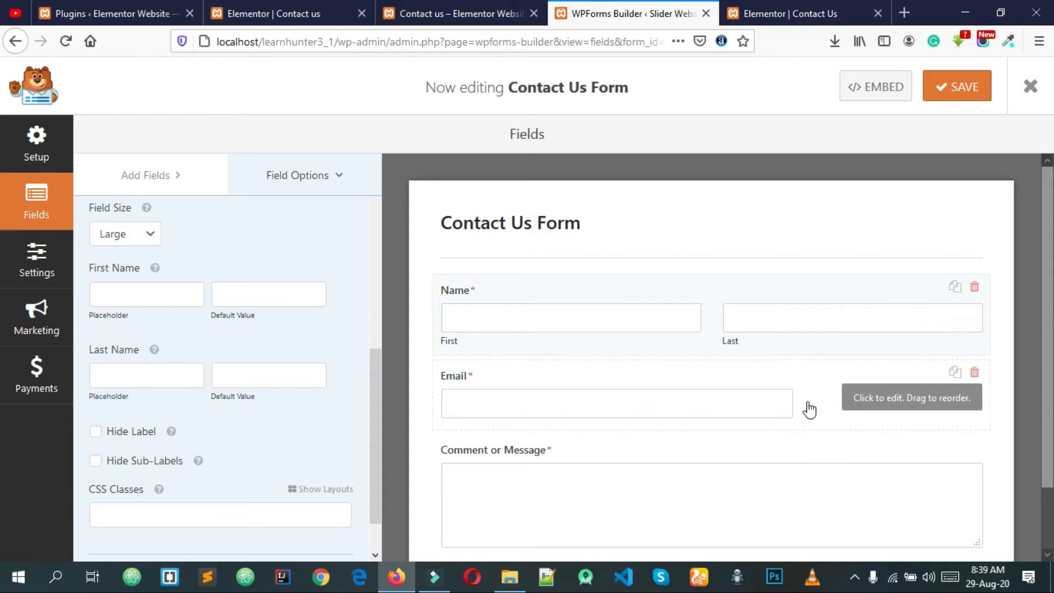
Set the Email field's size to Large in its advanced options.
left_click(884, 412)
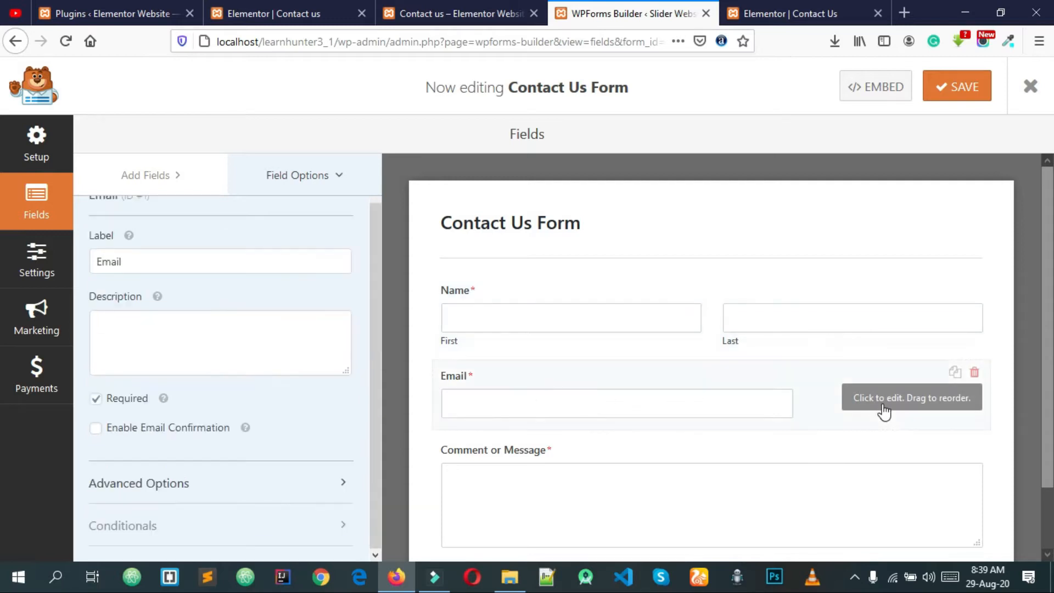
left_click(175, 492)
left_click(125, 282)
left_click(129, 337)
scroll(623, 360, "down", 2)
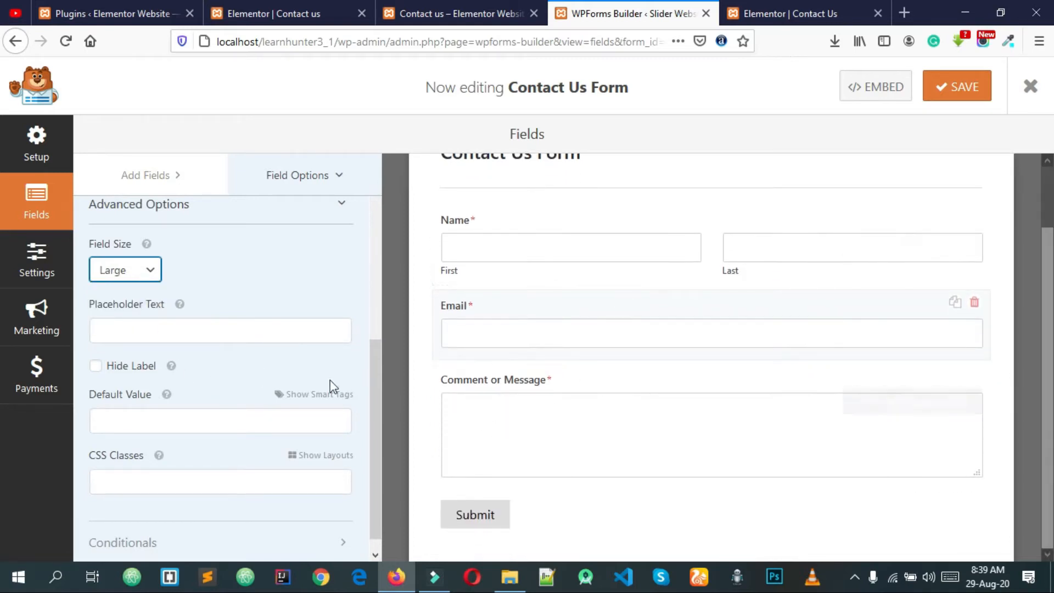
Save the Contact Us Form and close the form builder.
left_click(974, 89)
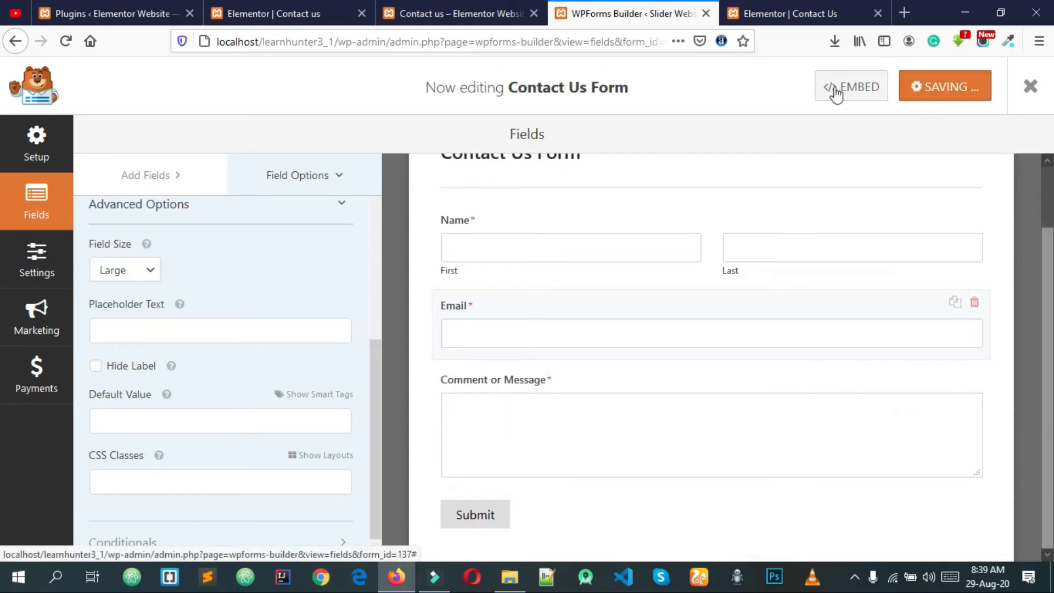
left_click(779, 11)
left_click(631, 13)
left_click(1031, 89)
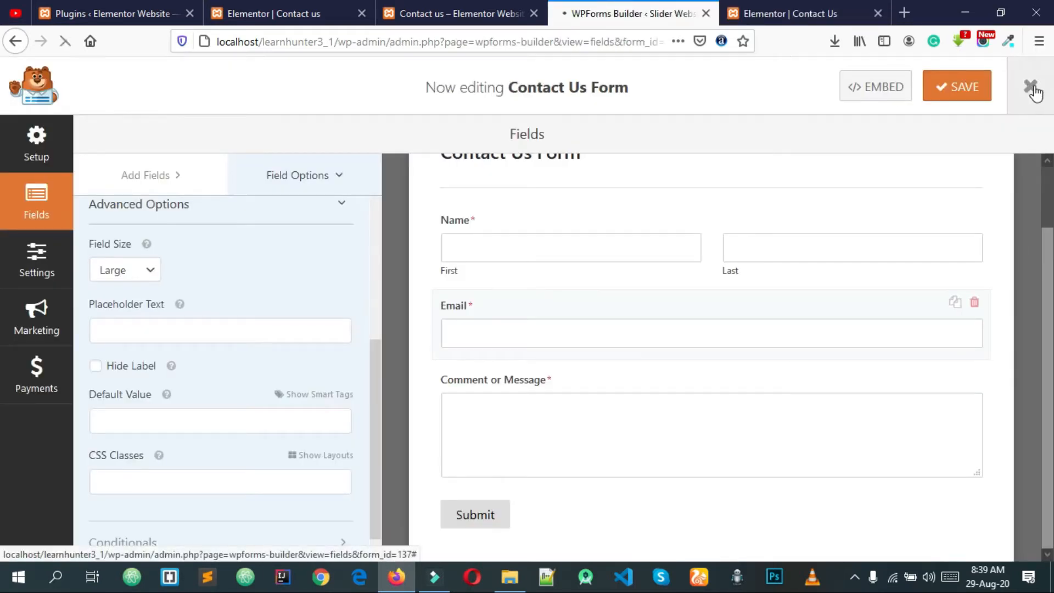
Switch to the Contact Us page in the Elementor editor and reload it.
left_click(770, 12)
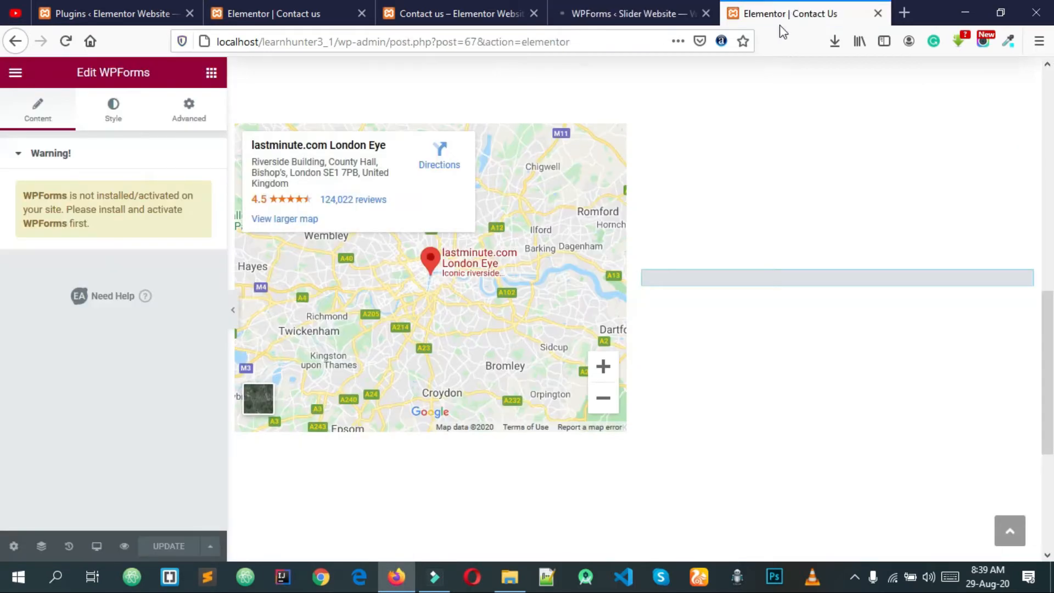
right_click(59, 339)
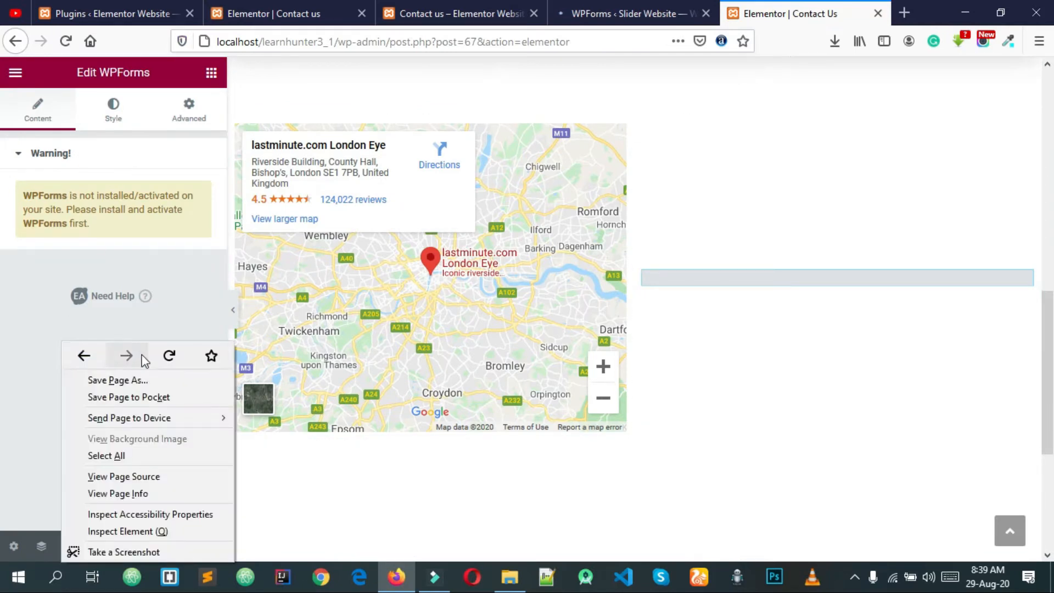
left_click(169, 353)
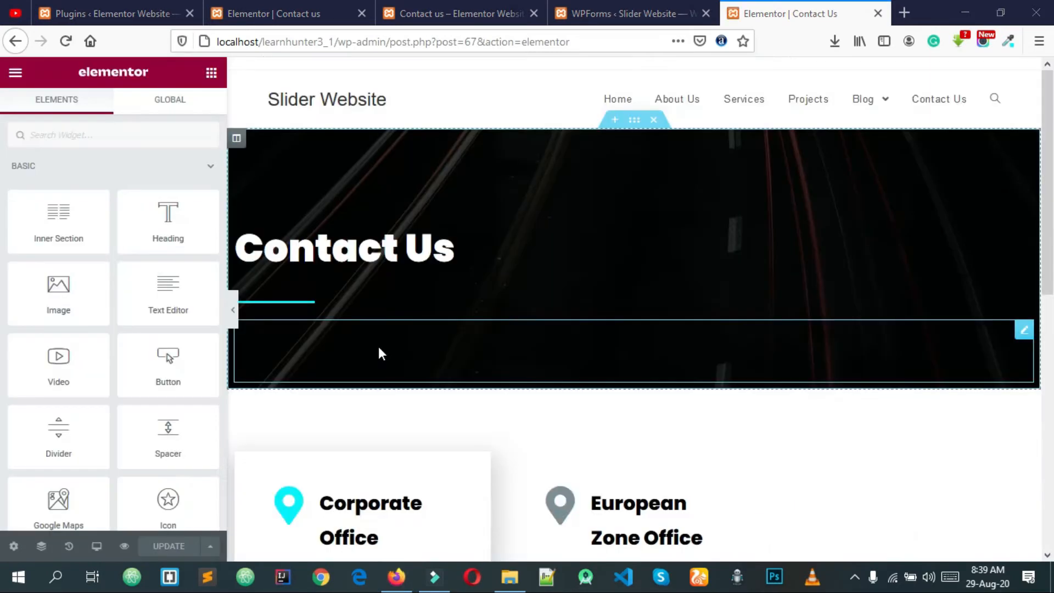
Assign the Contact Us Form to the WPForms widget beside the map.
scroll(418, 289, "down", 10)
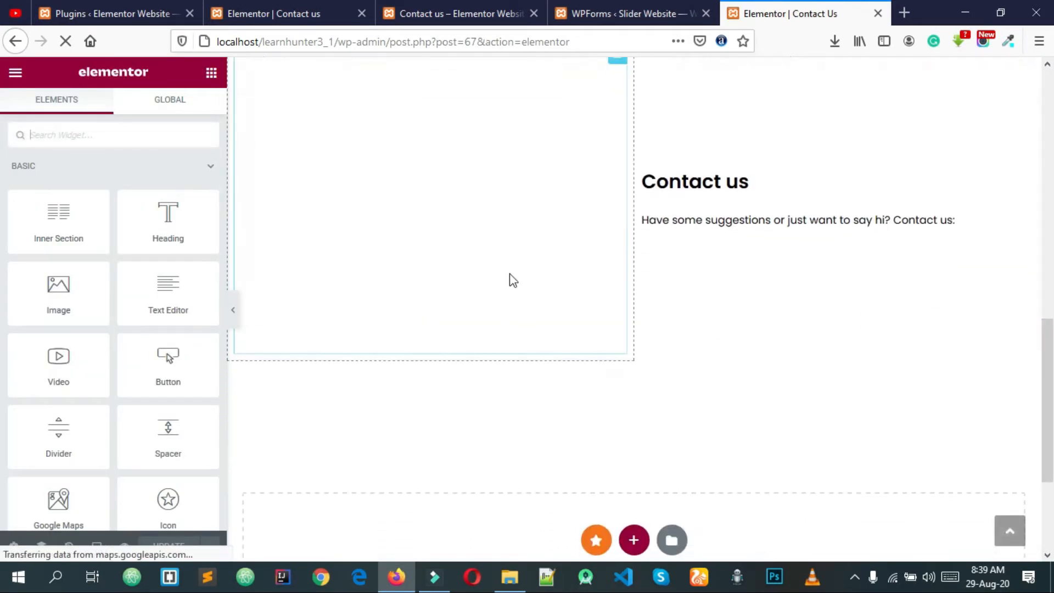
scroll(752, 197, "up", 1)
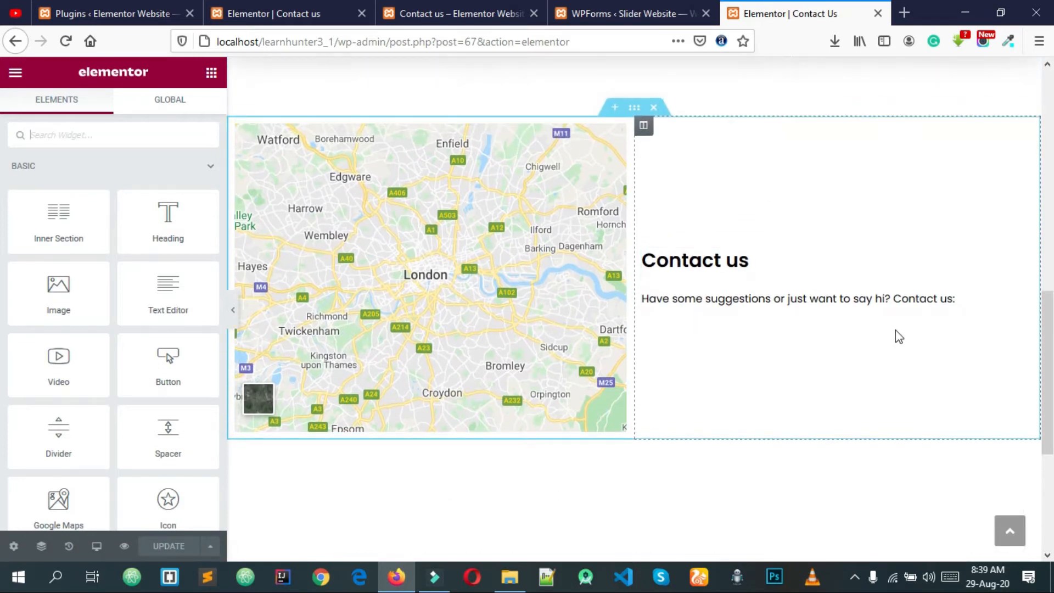
left_click(854, 282)
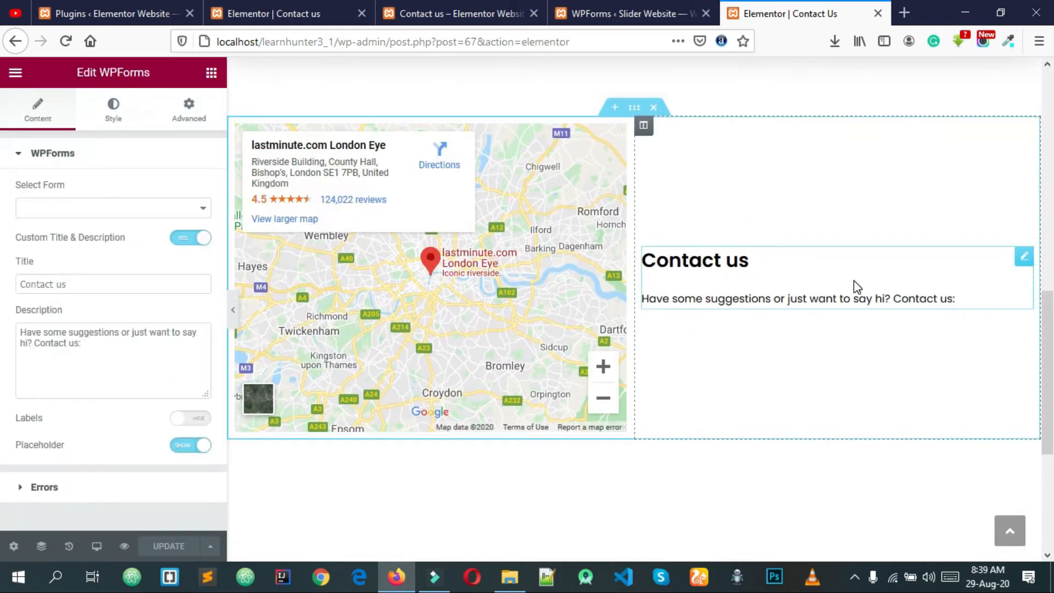
left_click(86, 210)
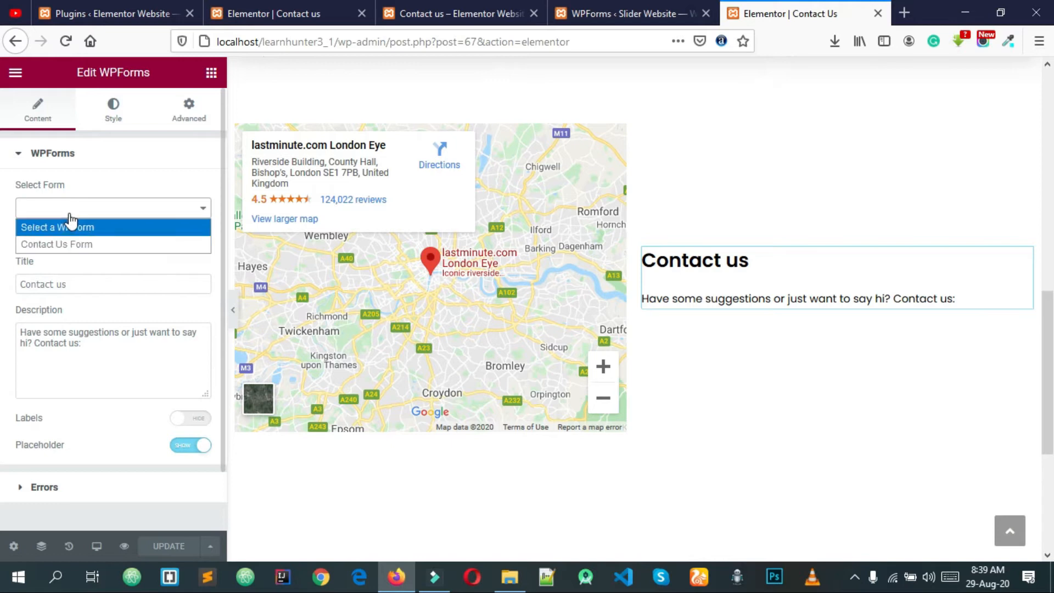
left_click(72, 210)
left_click(72, 208)
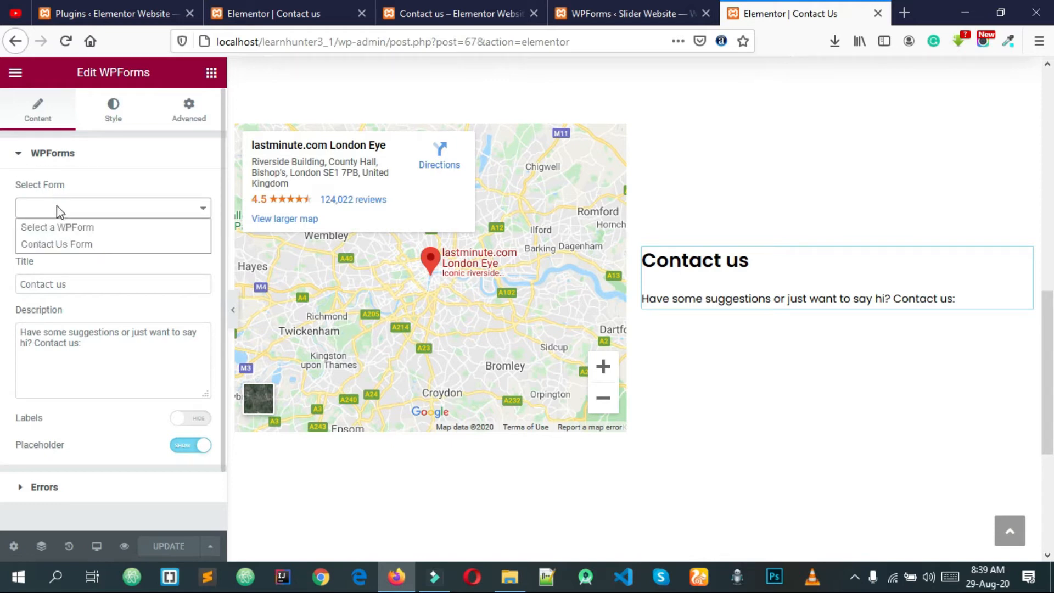
left_click(71, 244)
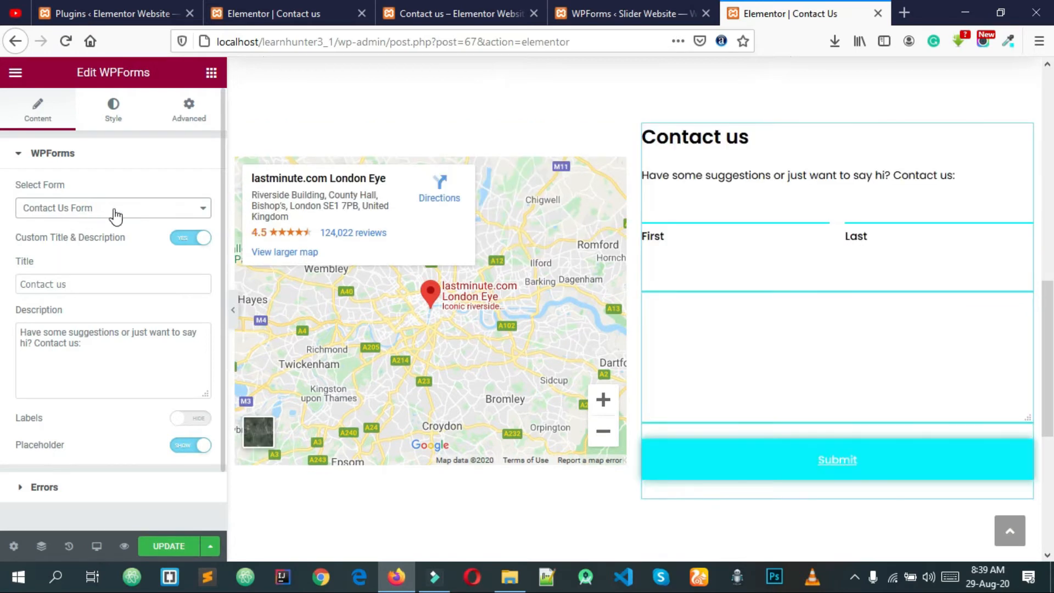
scroll(840, 214, "down", 4)
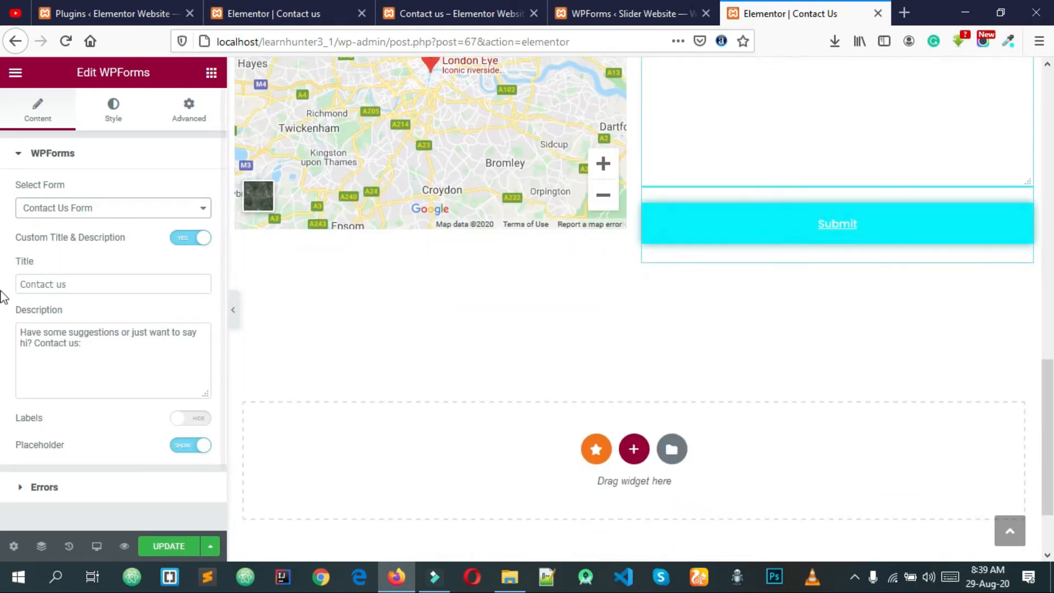
scroll(749, 243, "up", 1)
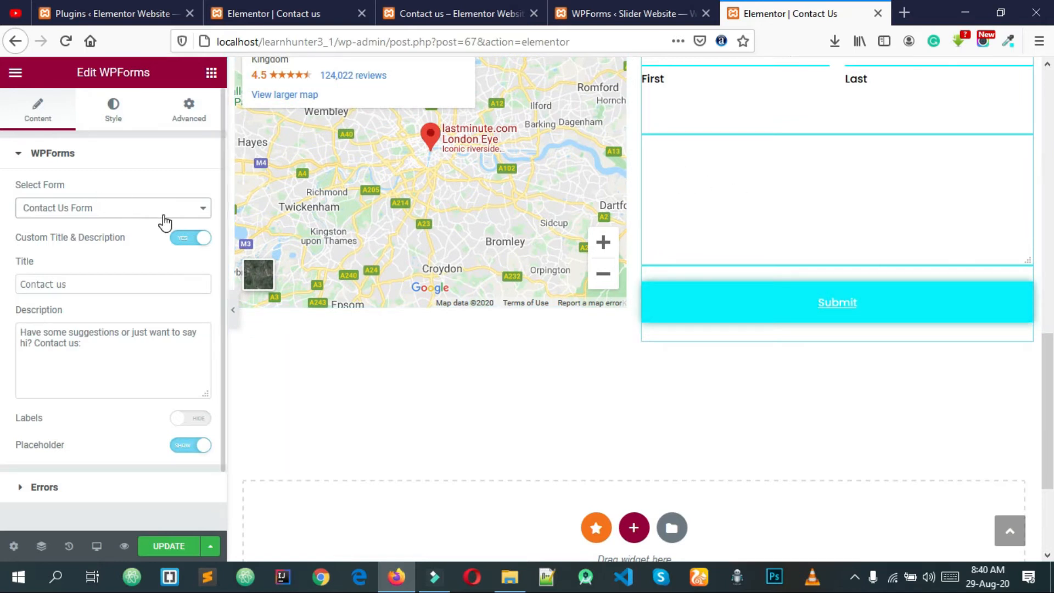
left_click(211, 74)
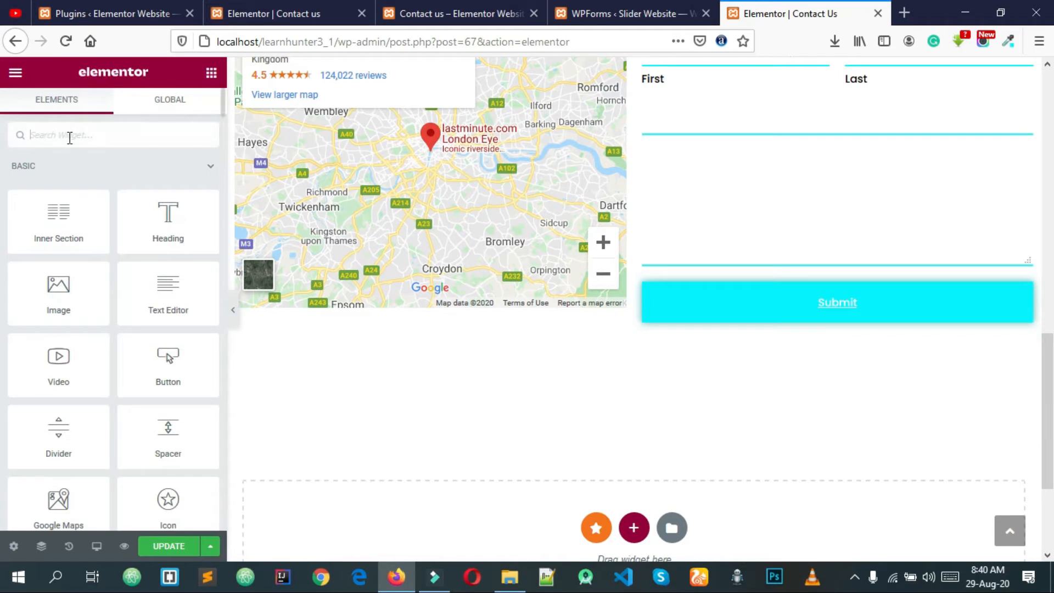
Return to WPForms and create another form named Contact Us Form 2 from the Simple Contact Form template.
left_click(565, 12)
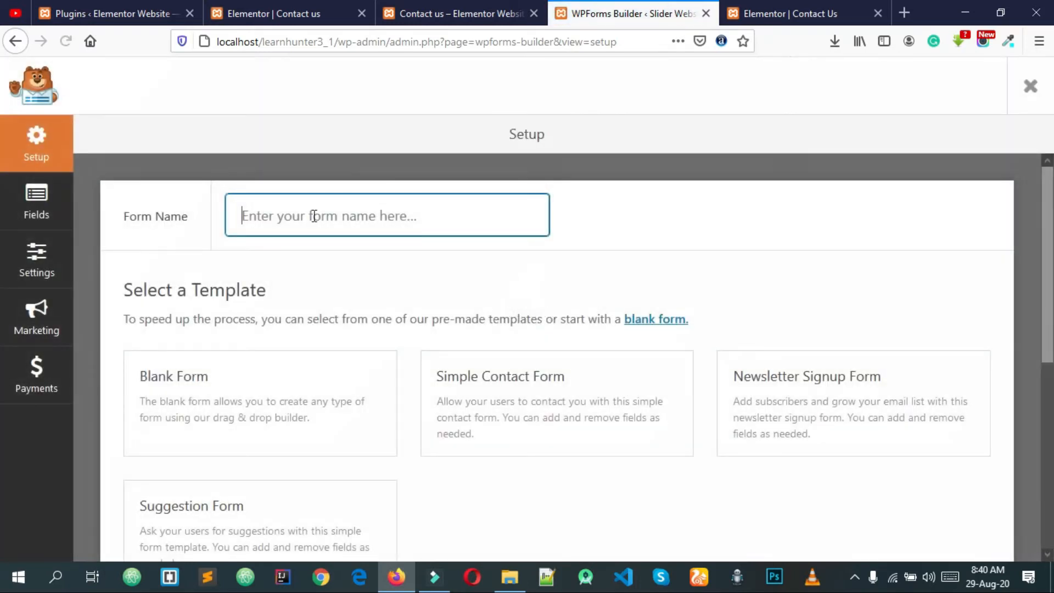
left_click(318, 203)
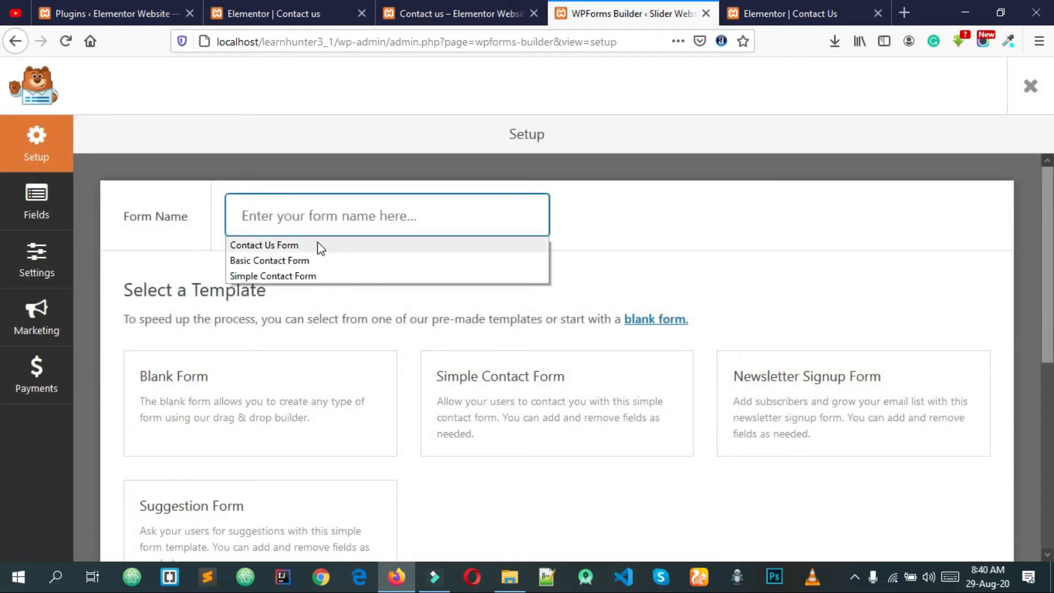
left_click(318, 244)
type("2")
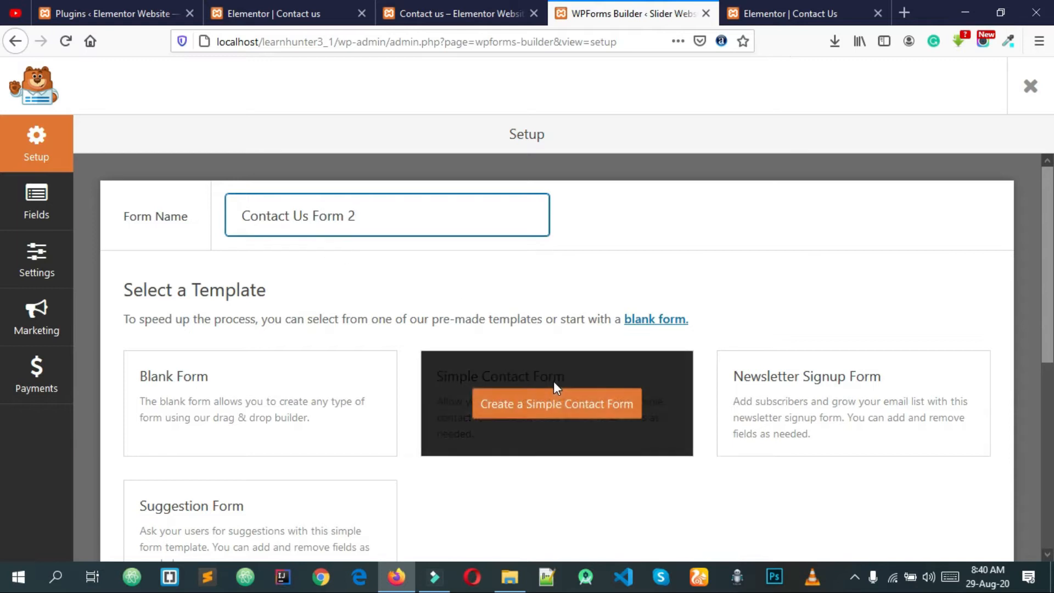
left_click(559, 405)
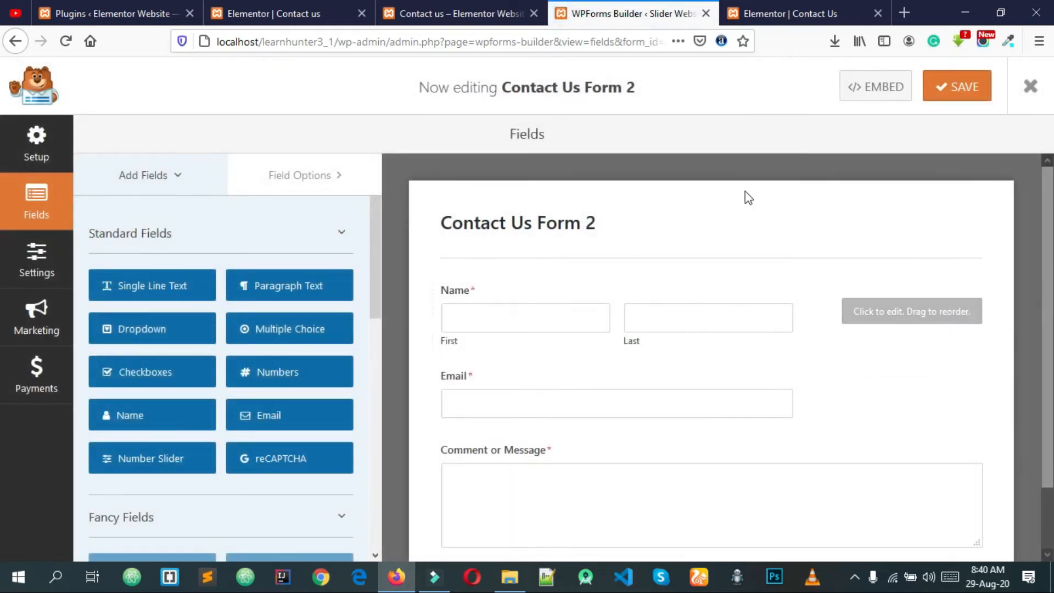
Save Contact Us Form 2 with its template fields and close the form builder.
scroll(585, 299, "down", 2)
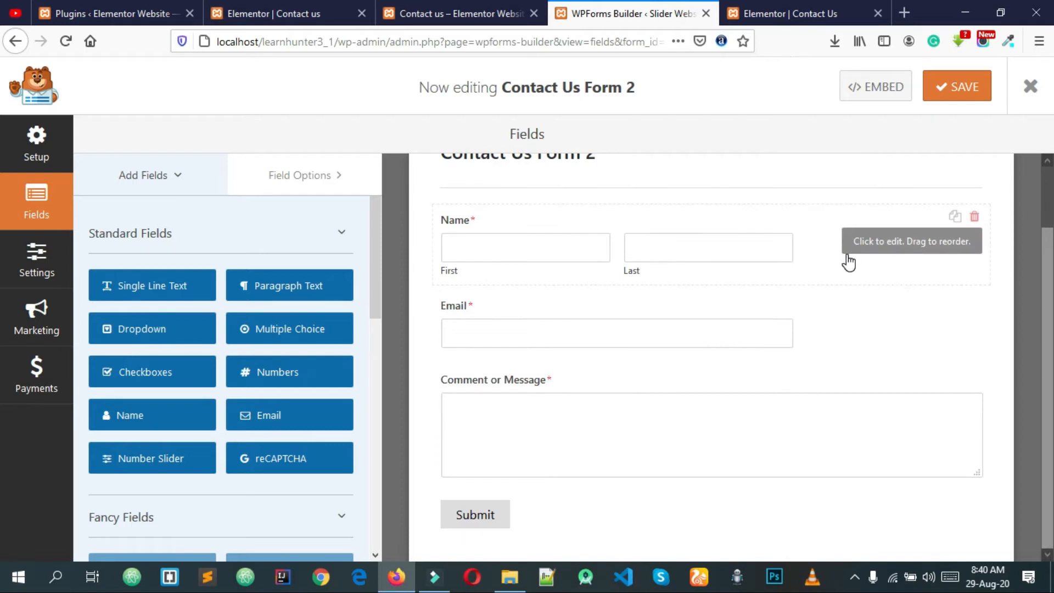
scroll(848, 262, "up", 2)
left_click(961, 94)
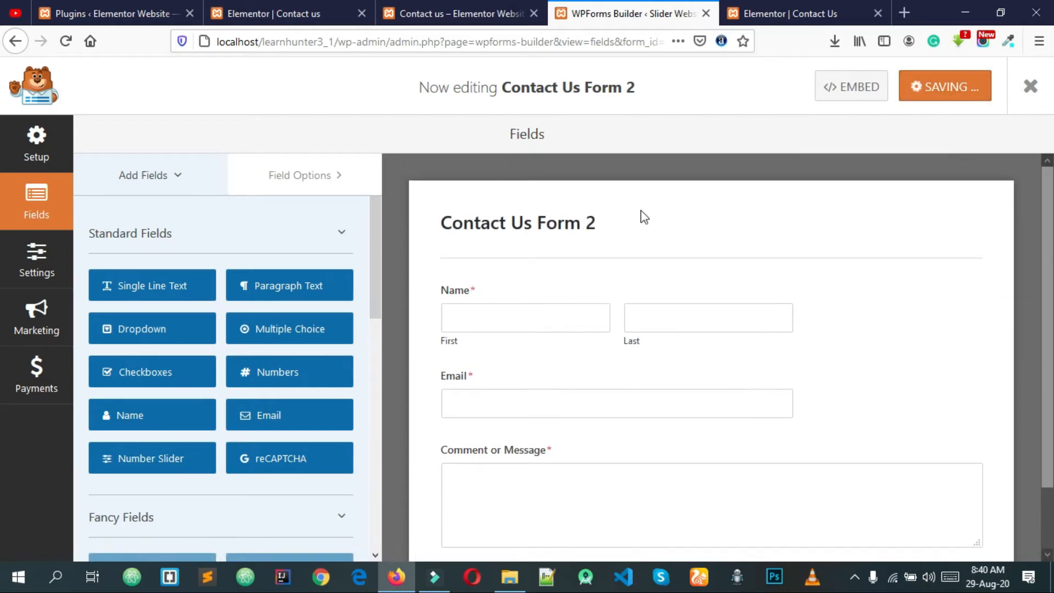
left_click(1029, 87)
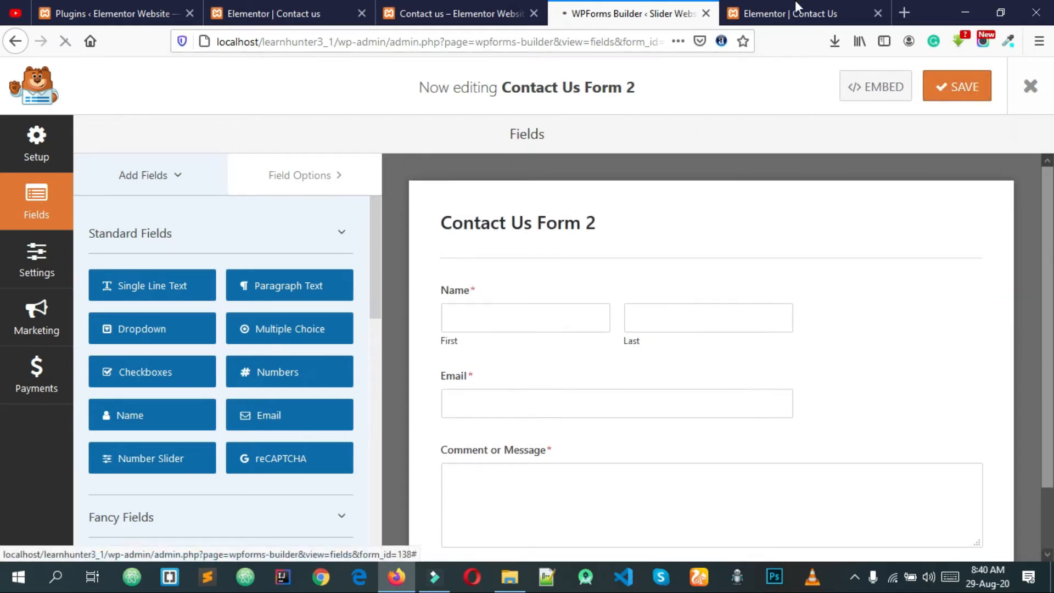
Return to the Contact Us page in the Elementor editor and collapse the Basic, Pro and General widget categories.
left_click(791, 13)
scroll(694, 410, "down", 1)
scroll(694, 411, "up", 6)
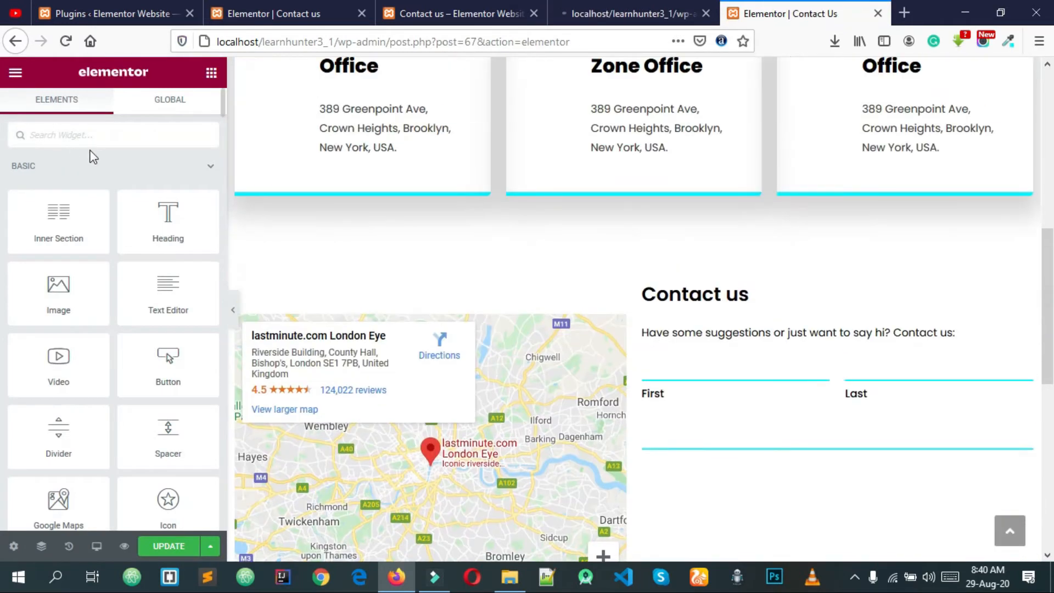
left_click(69, 167)
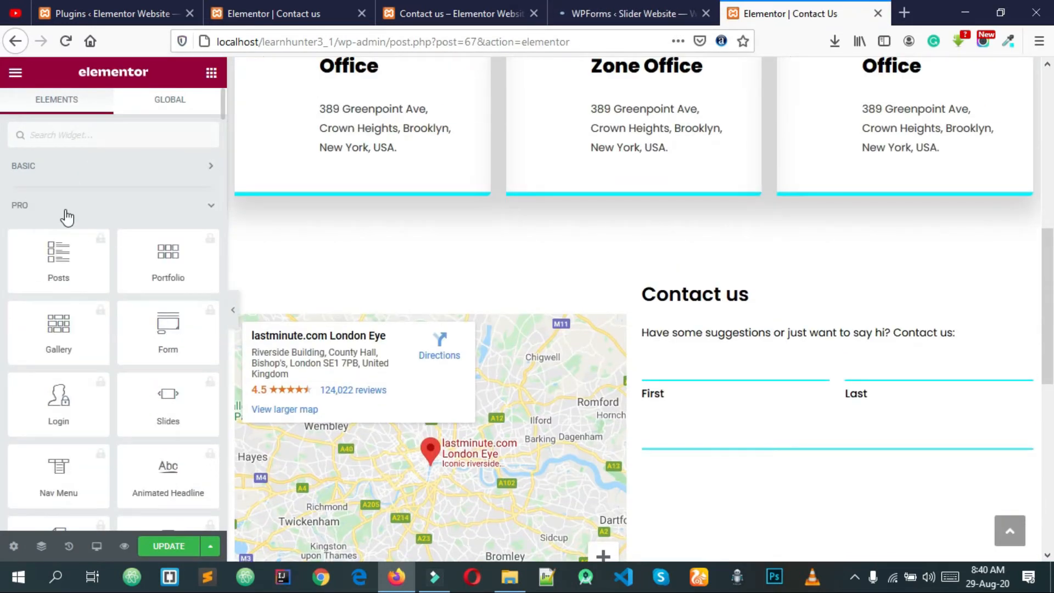
left_click(66, 208)
left_click(71, 246)
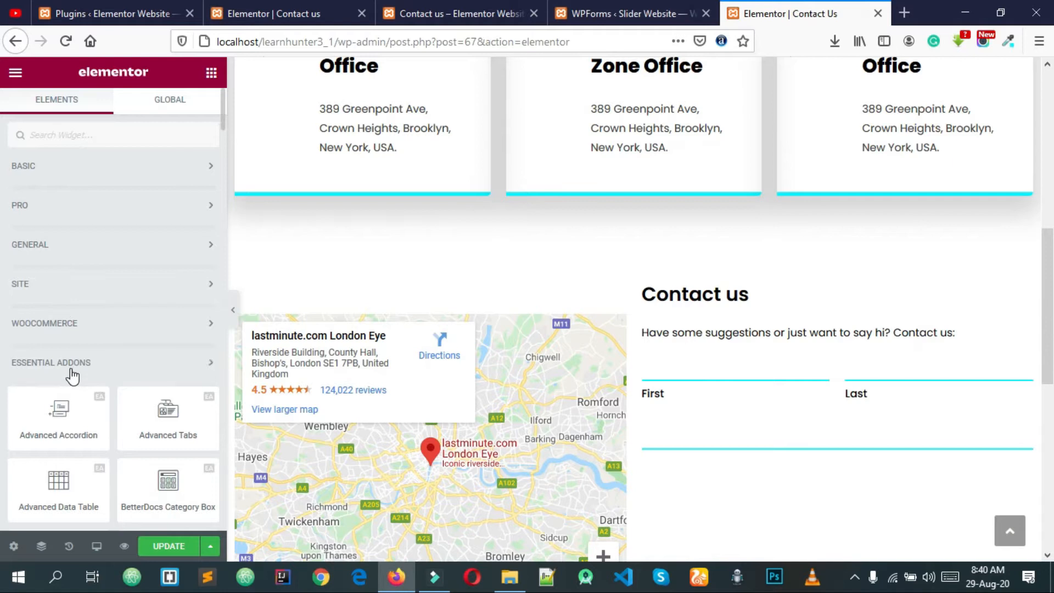
Add an Essential Addons WPForms widget in the empty drop area below the map and contact form.
scroll(72, 376, "down", 5)
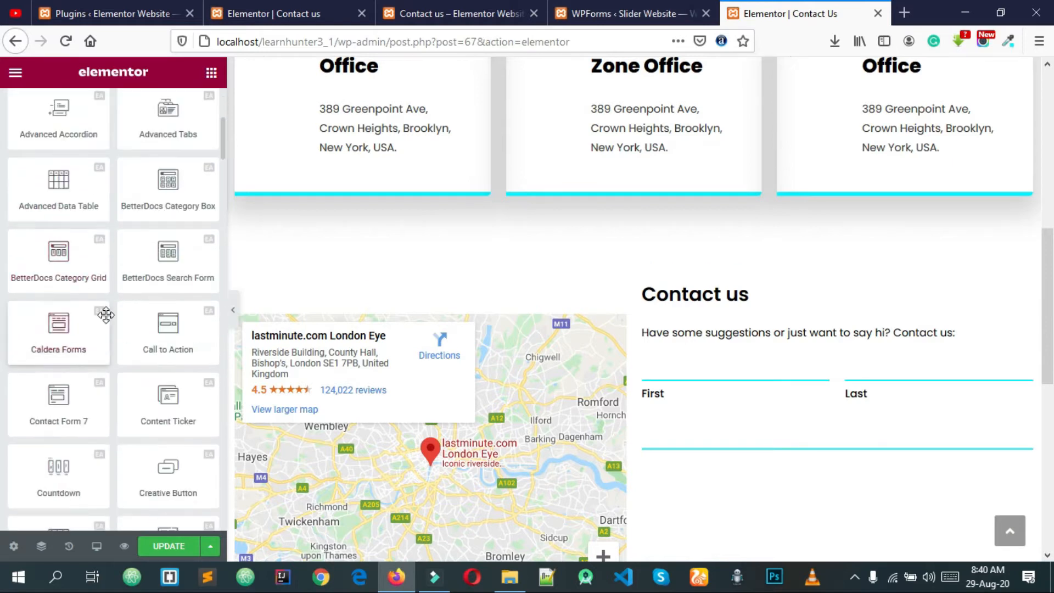
scroll(164, 335, "down", 5)
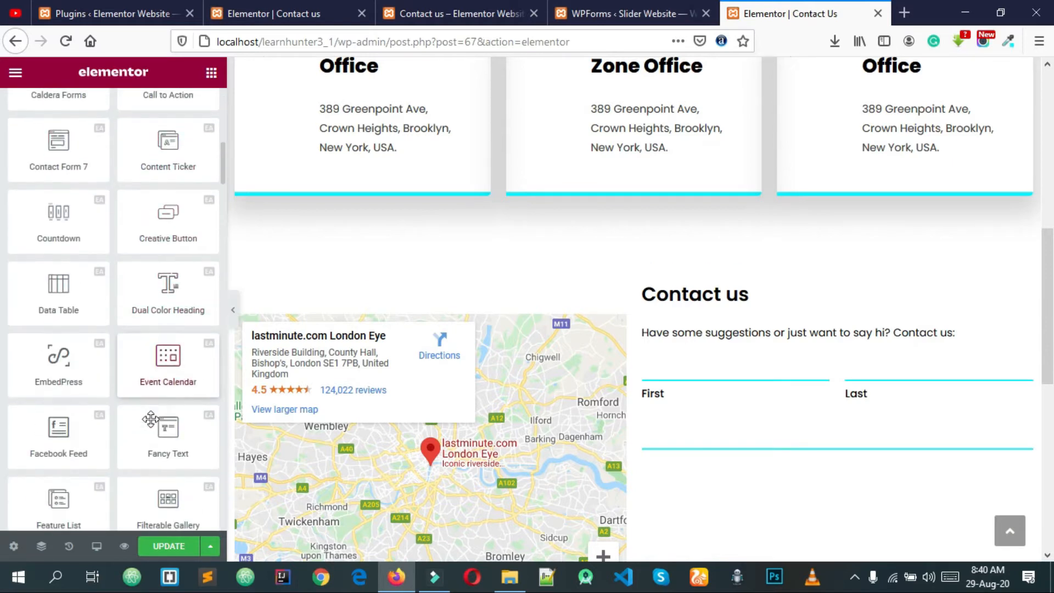
left_click(657, 12)
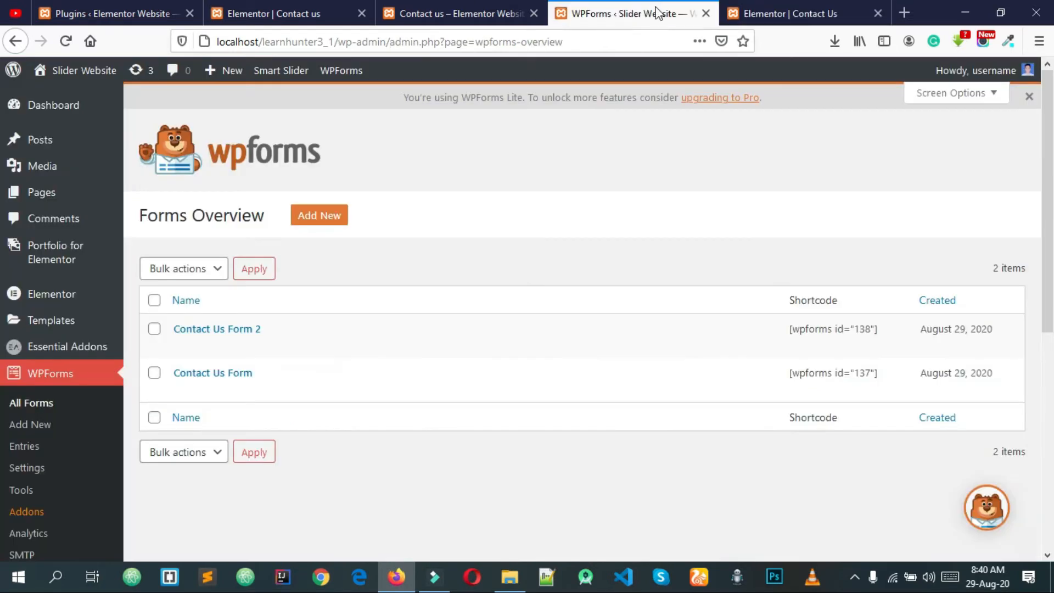
left_click(878, 2)
scroll(94, 357, "down", 2)
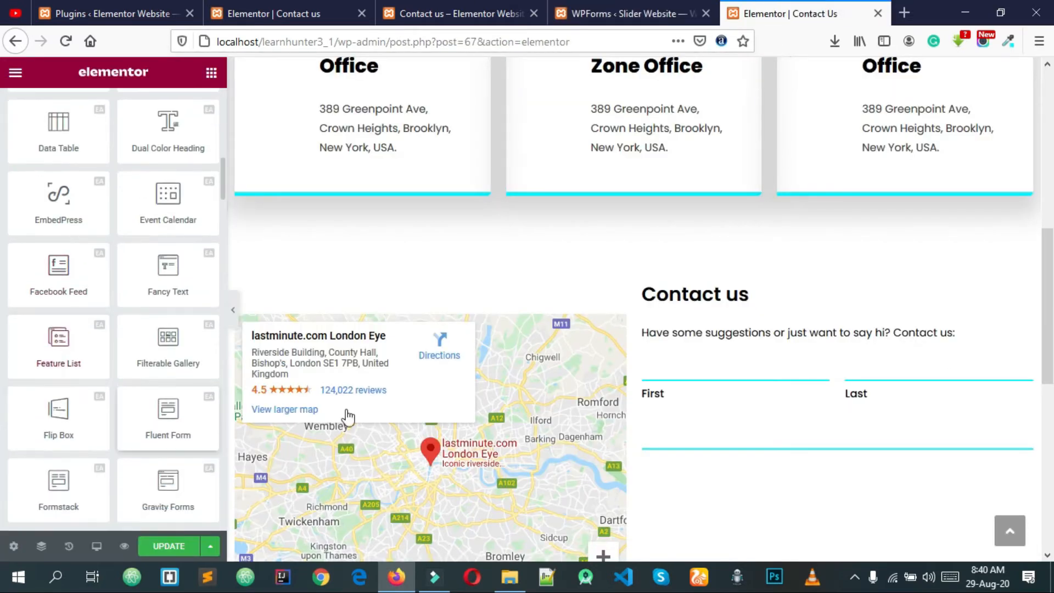
scroll(430, 380, "down", 3)
scroll(110, 419, "down", 2)
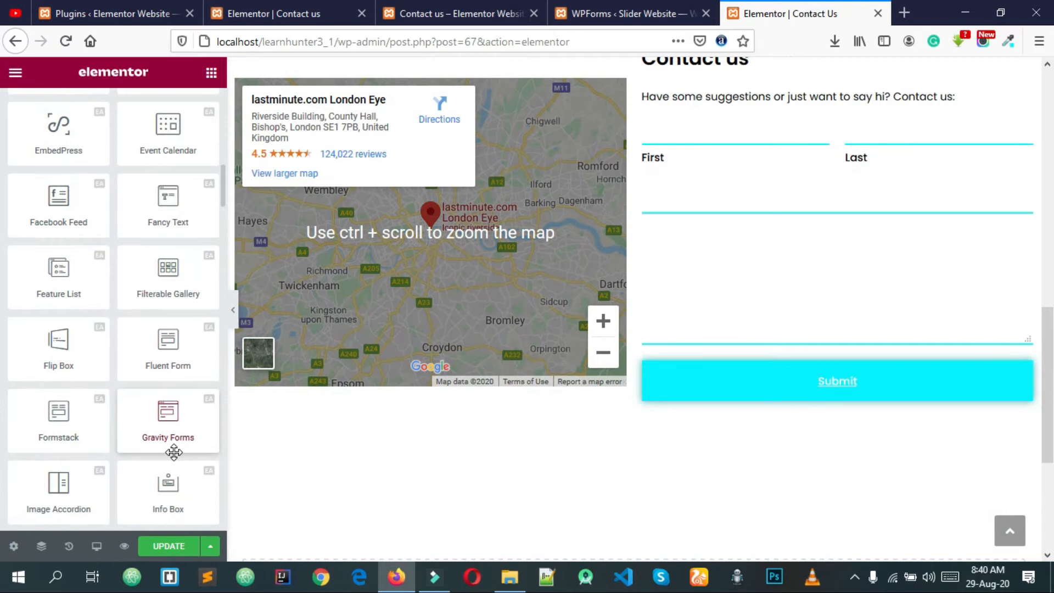
scroll(154, 429, "down", 3)
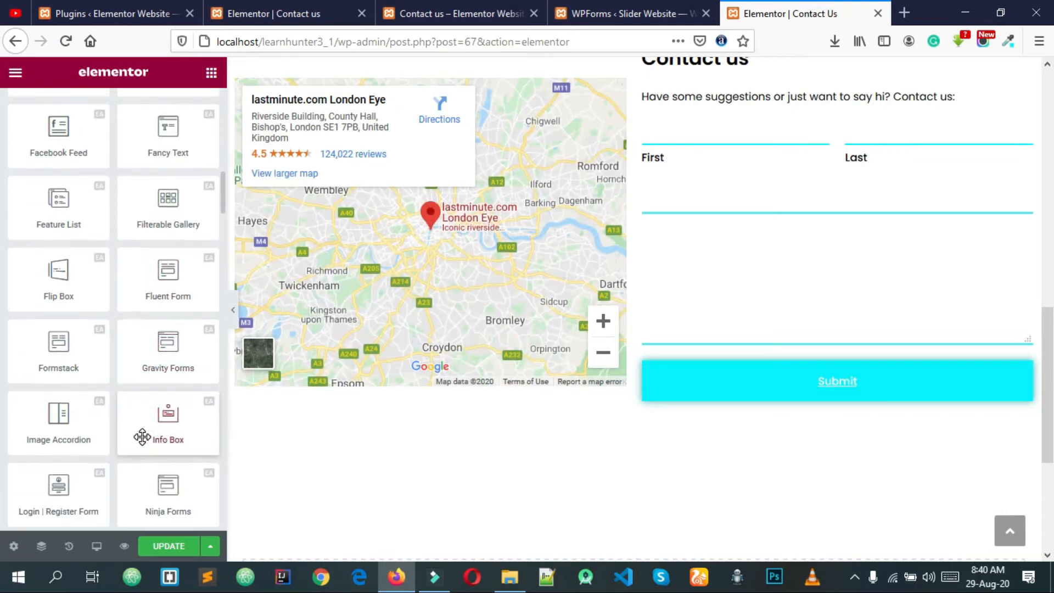
scroll(142, 437, "down", 3)
scroll(146, 384, "down", 2)
scroll(147, 386, "down", 5)
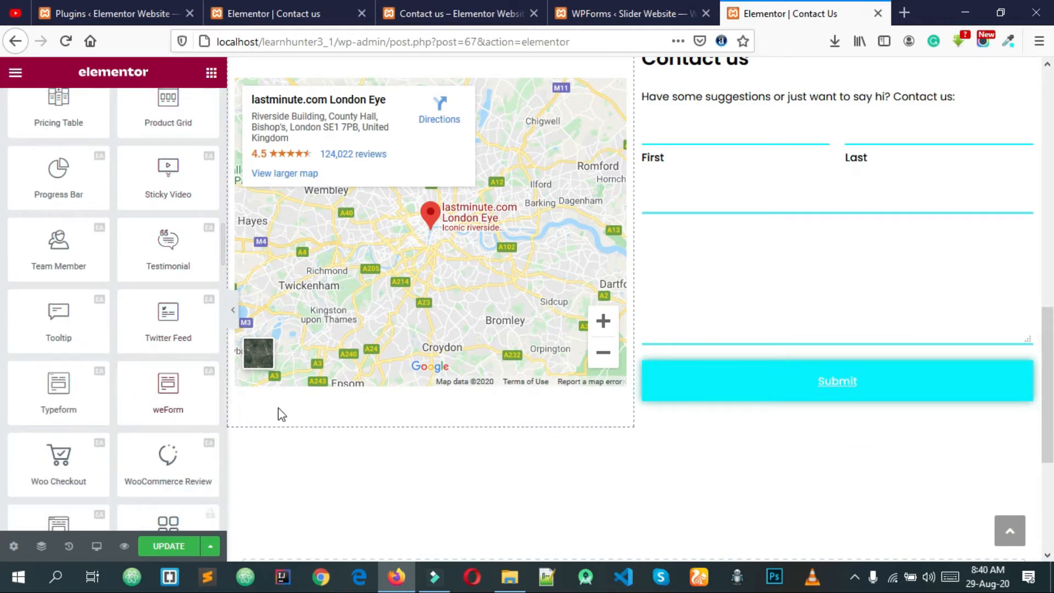
scroll(494, 400, "down", 2)
scroll(184, 396, "down", 1)
scroll(176, 384, "down", 3)
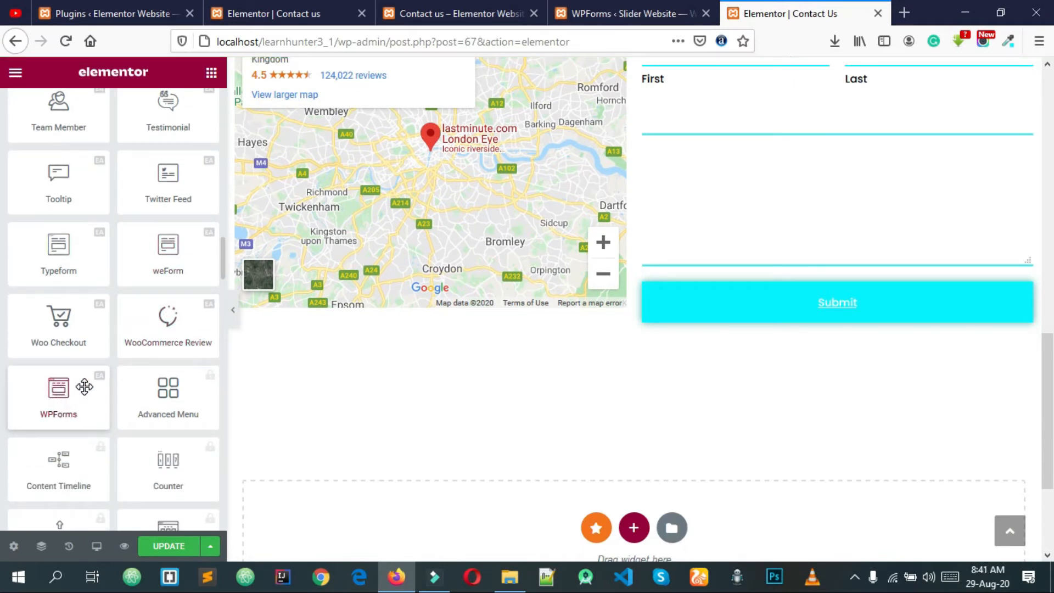
left_click_drag(88, 384, 625, 509)
Check the new WPForms widget's selectable forms and review the content settings of the existing form widget beside the map.
left_click(79, 209)
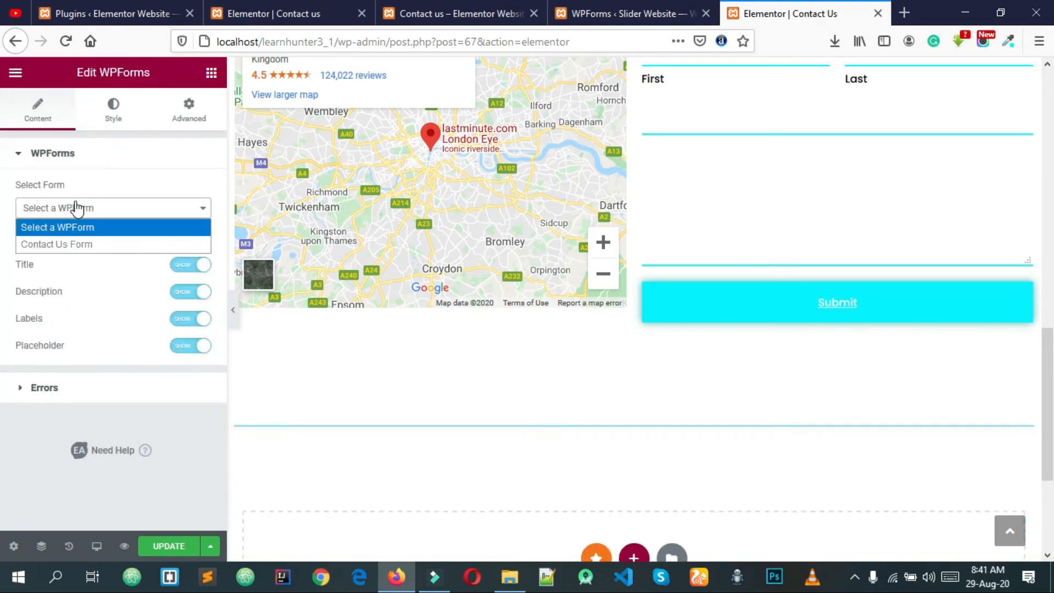
left_click(80, 209)
left_click(79, 209)
left_click(79, 212)
left_click(77, 212)
scroll(541, 427, "down", 1)
scroll(703, 283, "up", 3)
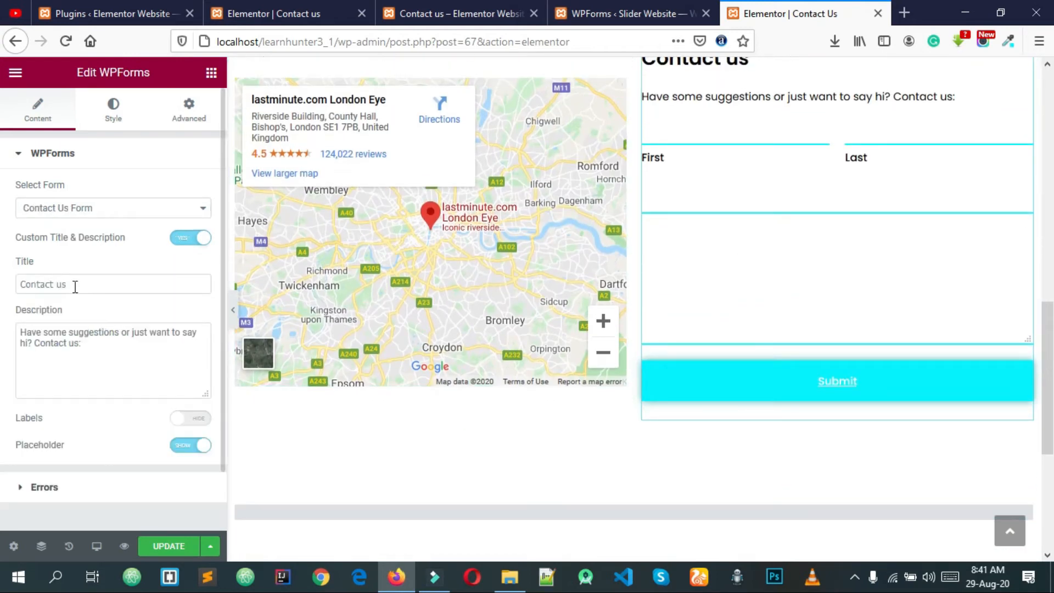
left_click(73, 285)
scroll(619, 417, "down", 5)
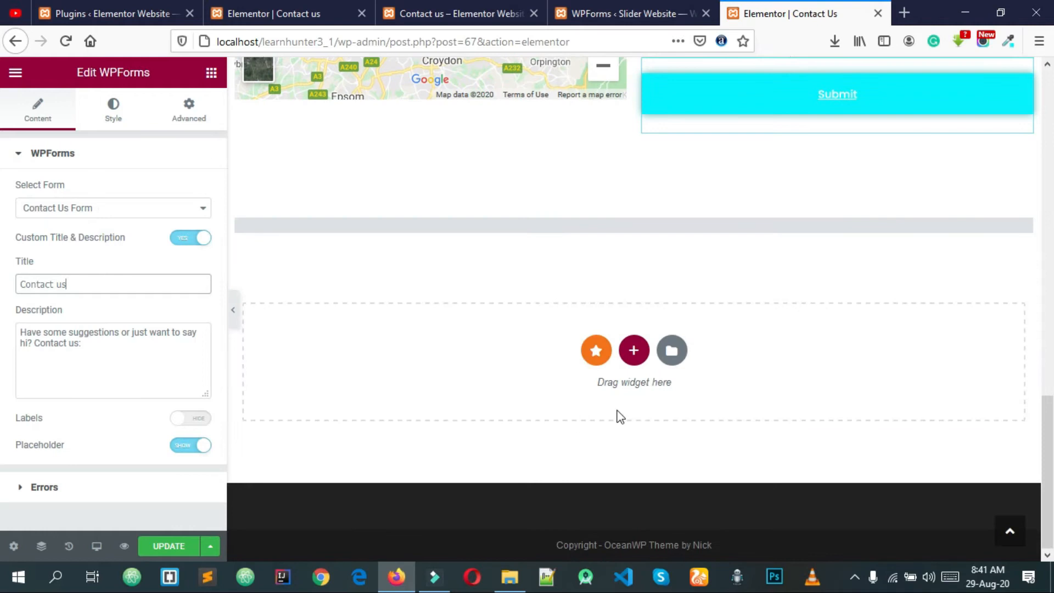
Recheck the new widget's form list against the WPForms overview and reload the Contact Us page in the Elementor editor.
left_click(635, 229)
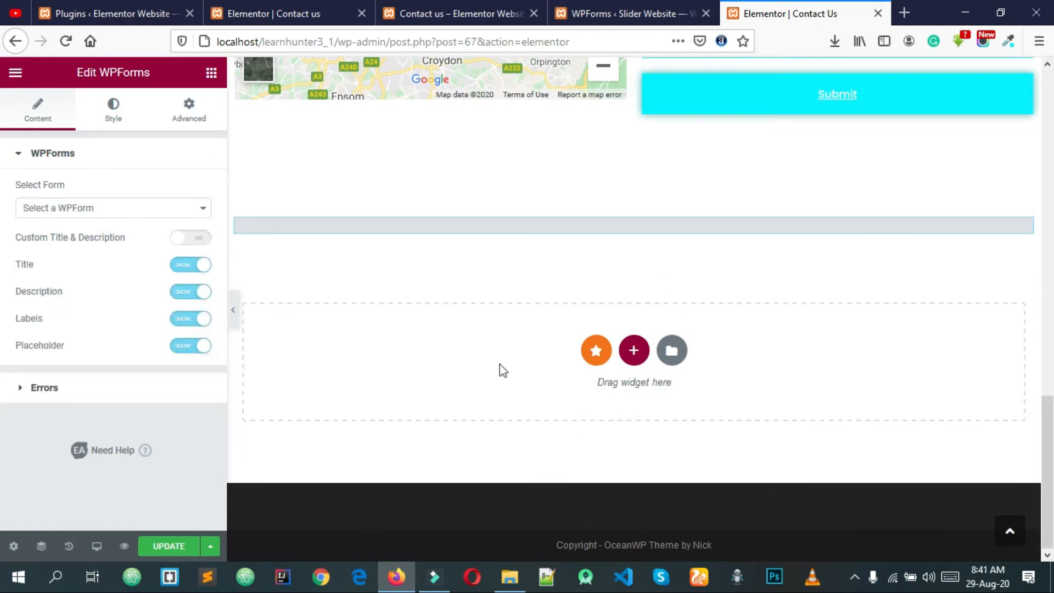
left_click(93, 213)
left_click(84, 211)
left_click(666, 11)
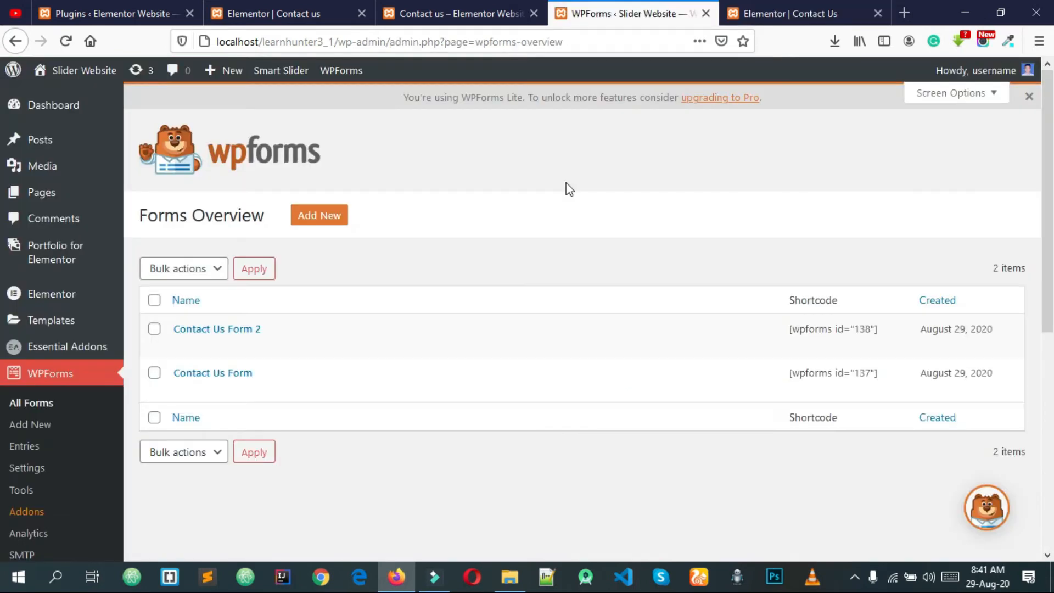
left_click(784, 13)
left_click(126, 207)
left_click(134, 210)
left_click(64, 38)
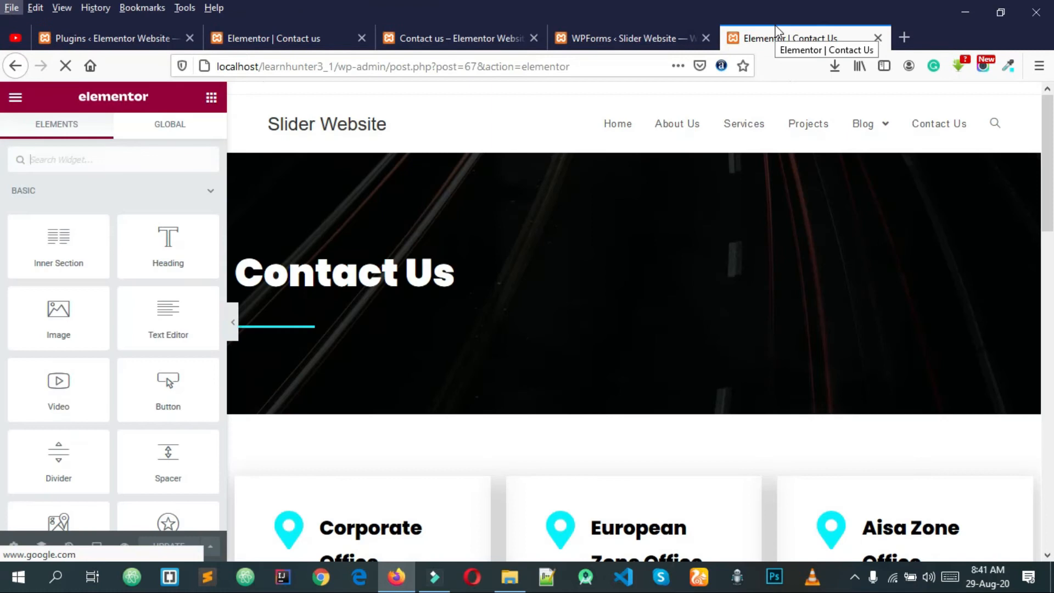
Enable the custom title and description on the new WPForms widget and set its title to "Contact Us For Test".
scroll(635, 278, "down", 15)
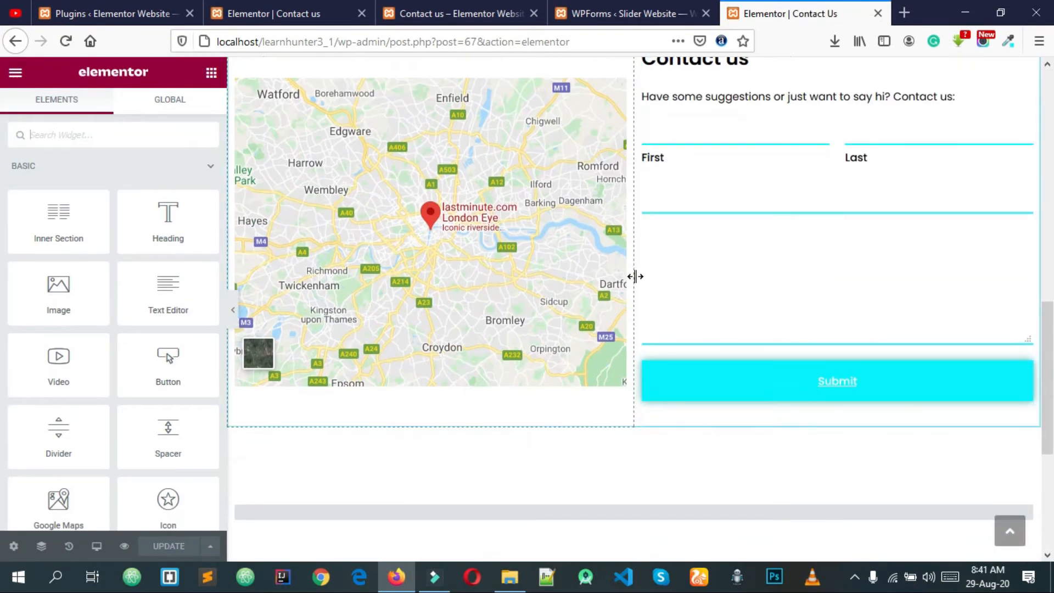
left_click(622, 356)
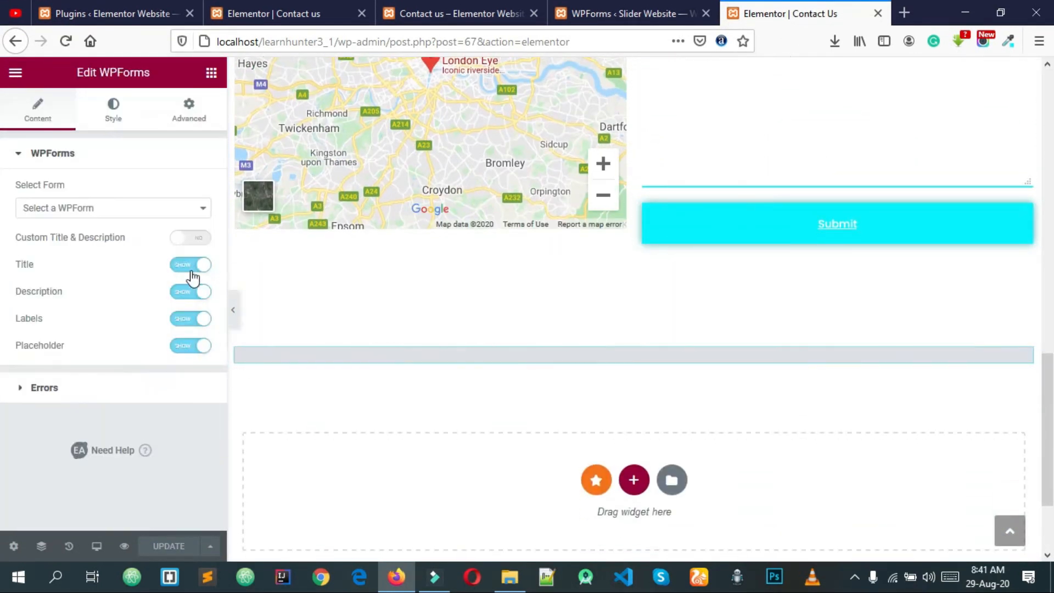
left_click(179, 239)
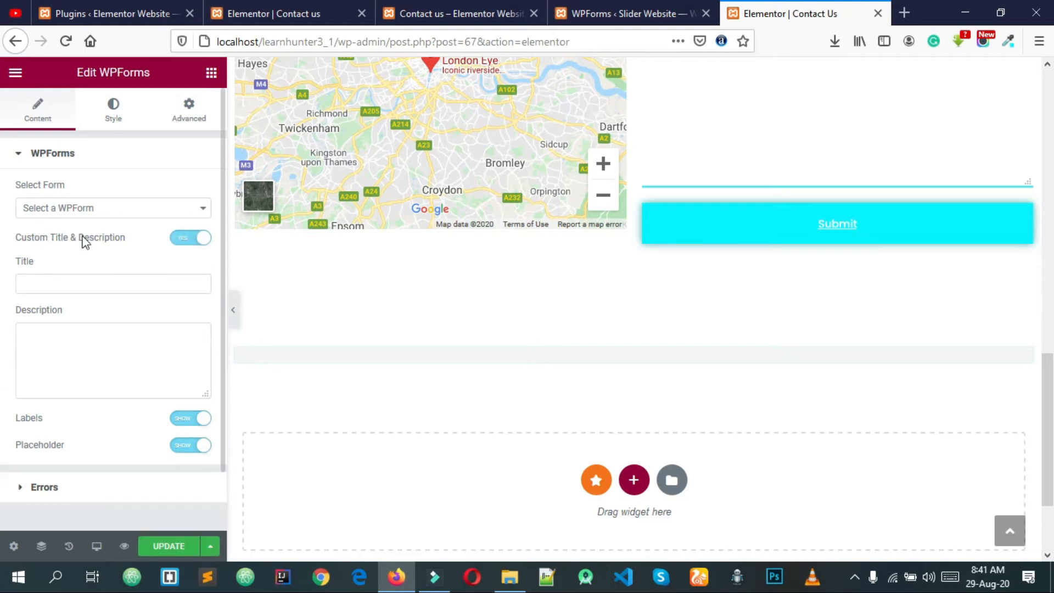
left_click(93, 278)
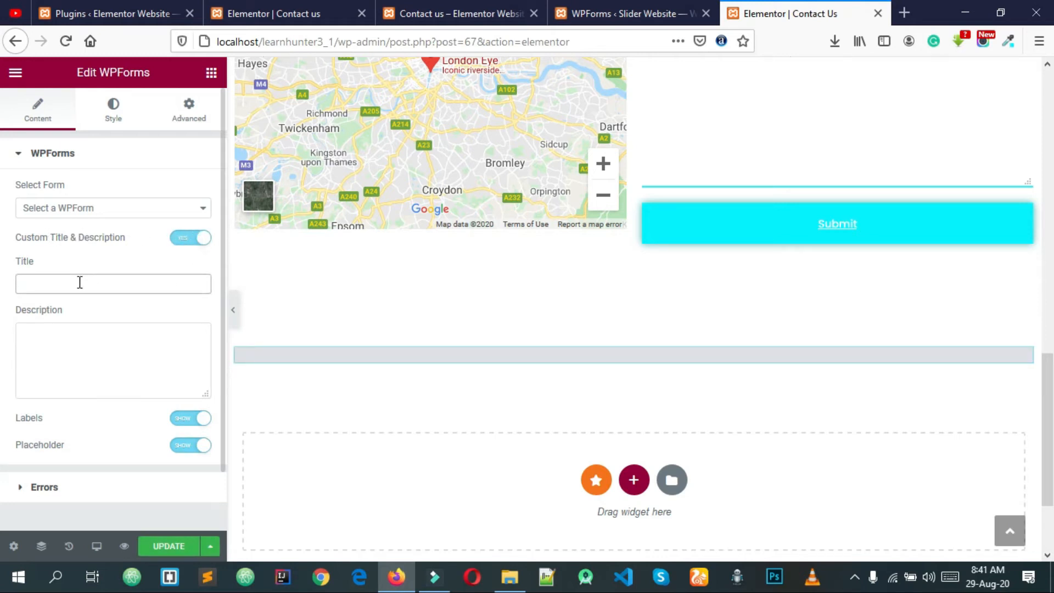
type("Contact ")
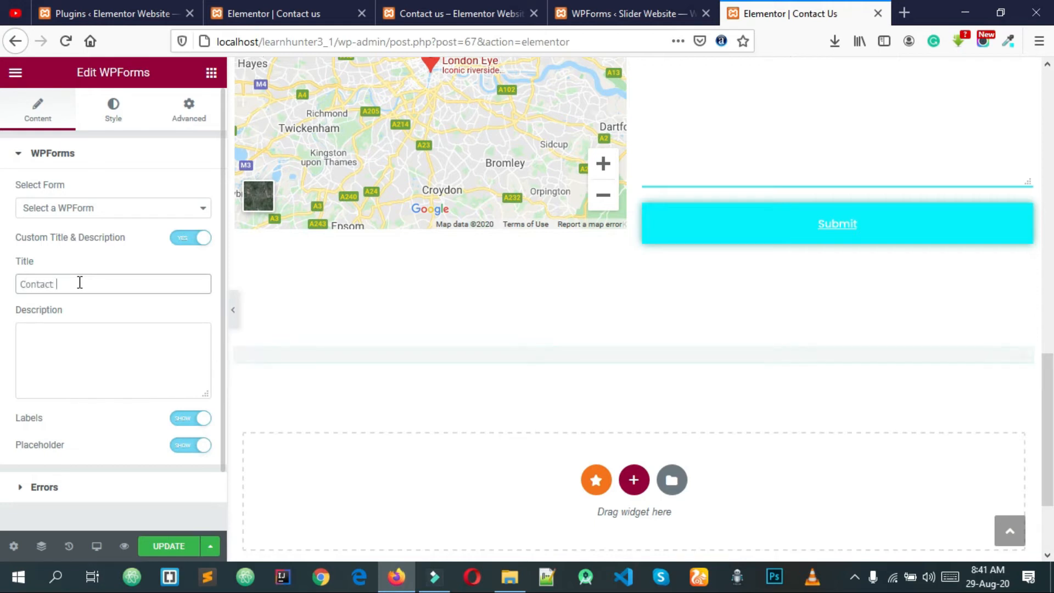
type("Us For T")
type("Te")
Copy the description "Have some suggestions or just want to say hi? Contact us:" from the form beside the map into the new widget.
left_click(66, 353)
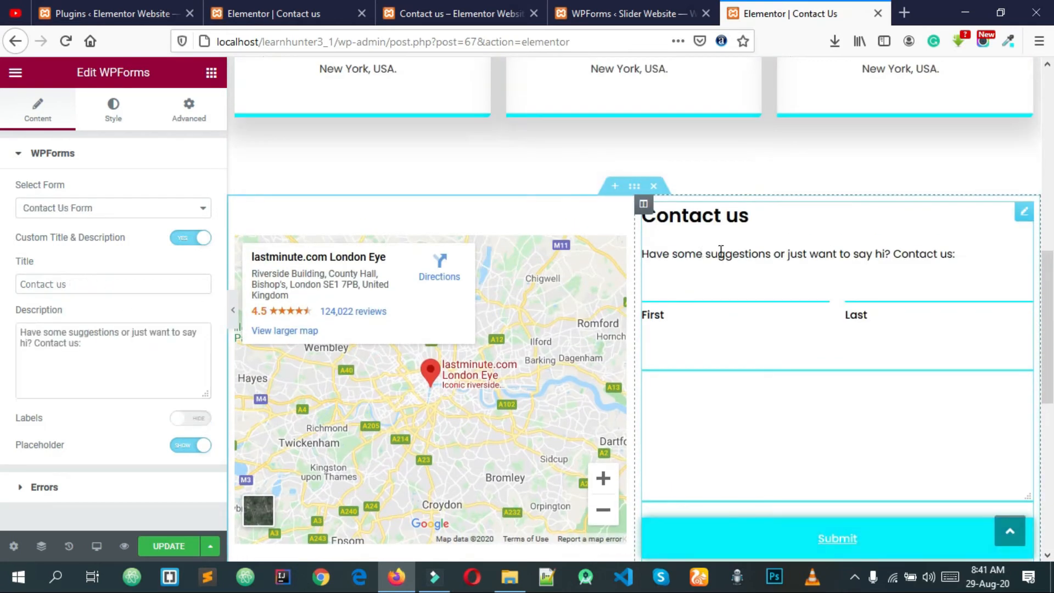
left_click_drag(70, 364, 8, 285)
key("ctrl+c")
scroll(549, 357, "down", 5)
scroll(751, 231, "down", 2)
left_click(526, 296)
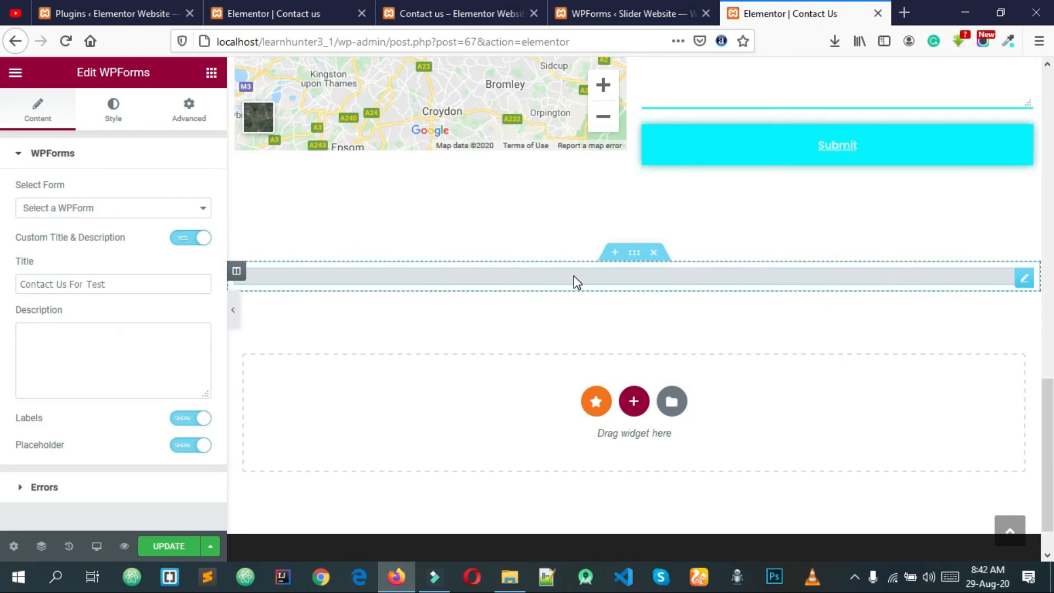
left_click(77, 346)
key("ctrl+v")
Assign Contact Us Form 2 to the new WPForms widget and view the displayed form.
left_click(81, 207)
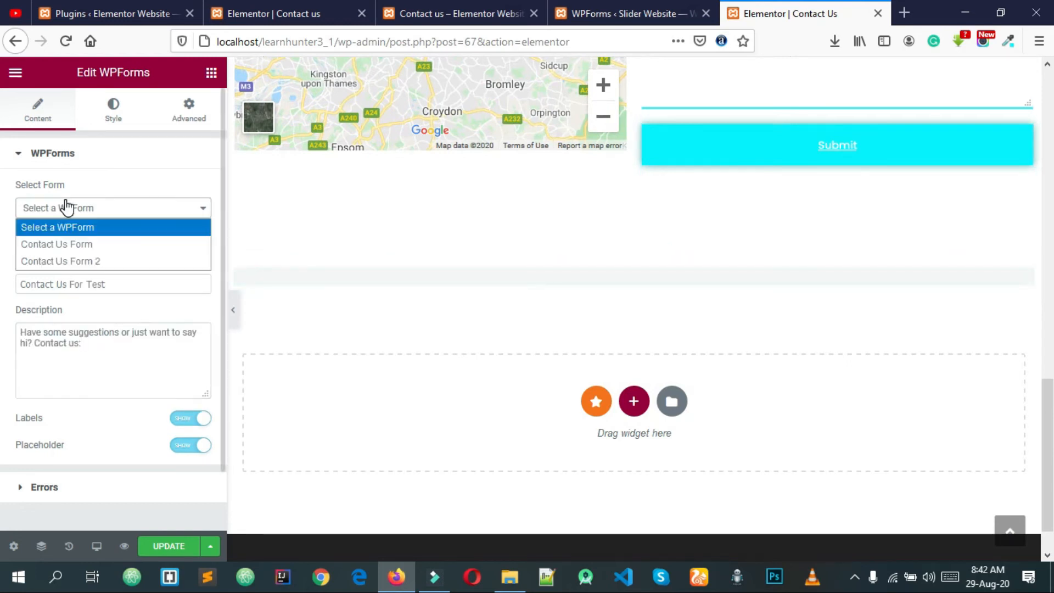
left_click(83, 260)
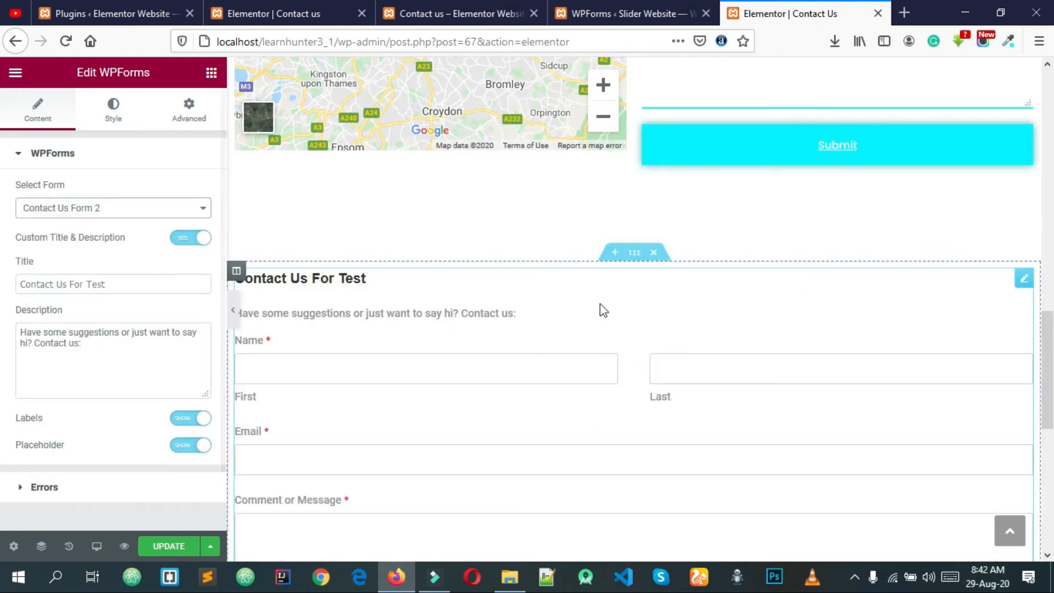
scroll(494, 307, "down", 3)
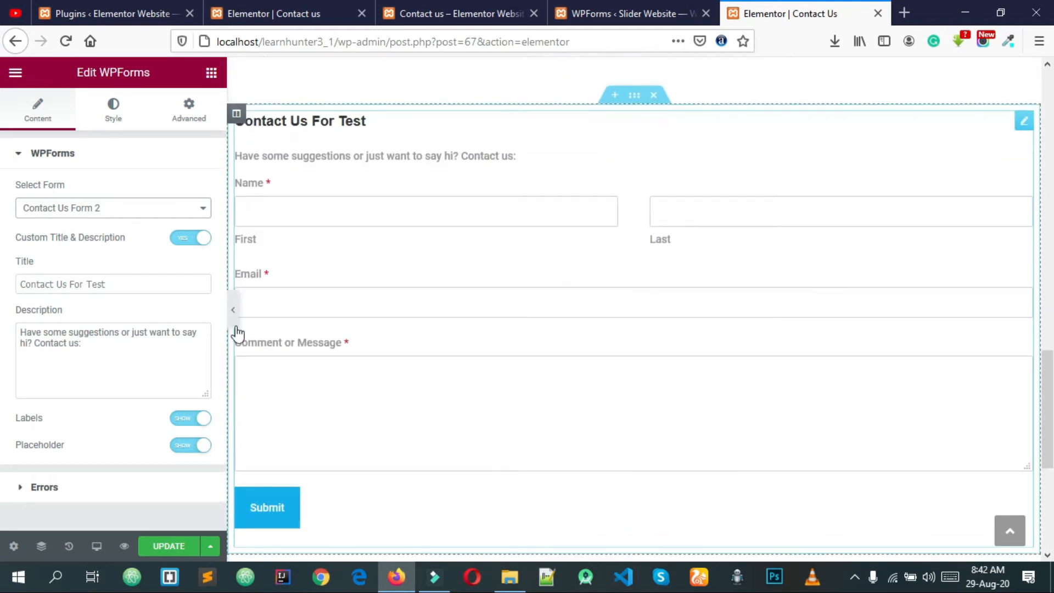
Try hiding the new form's labels and placeholder and switch both back to Show.
scroll(108, 344, "down", 2)
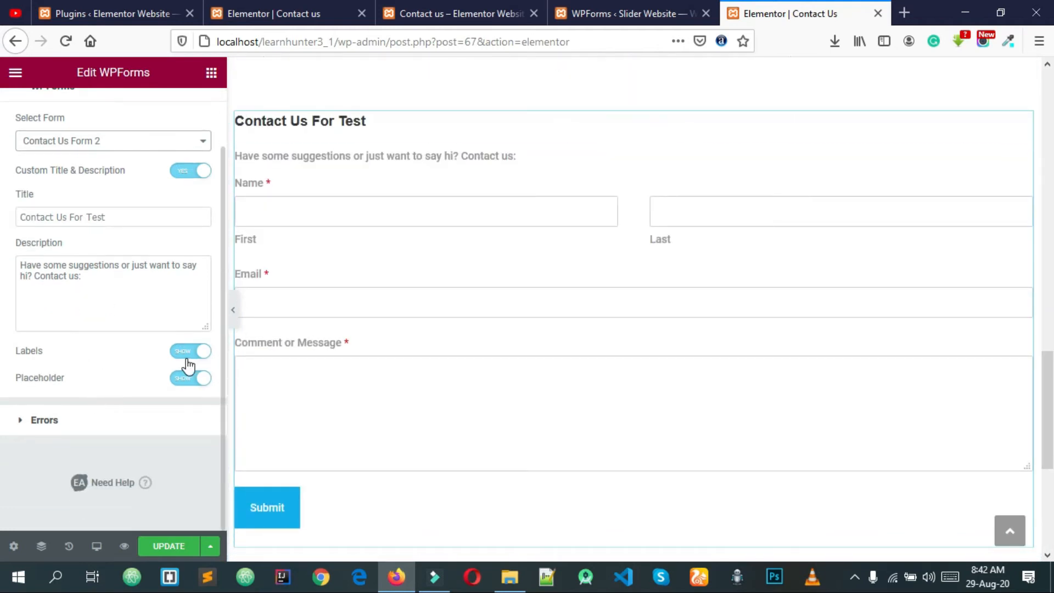
left_click(195, 353)
left_click(193, 378)
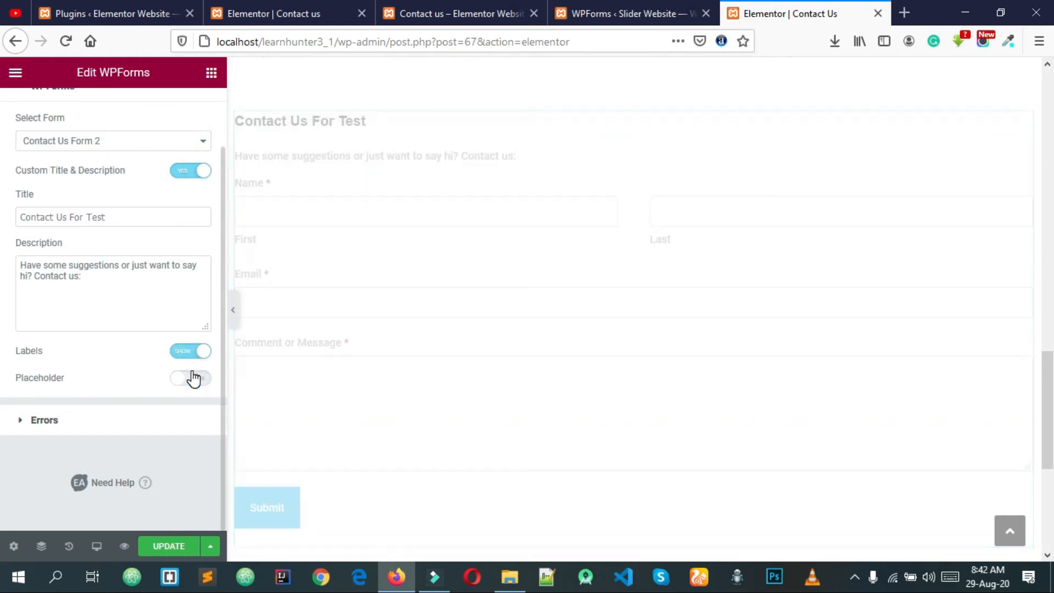
left_click(193, 378)
Open the new form's error settings, try the other error message option and set it back to Show.
scroll(117, 369, "up", 2)
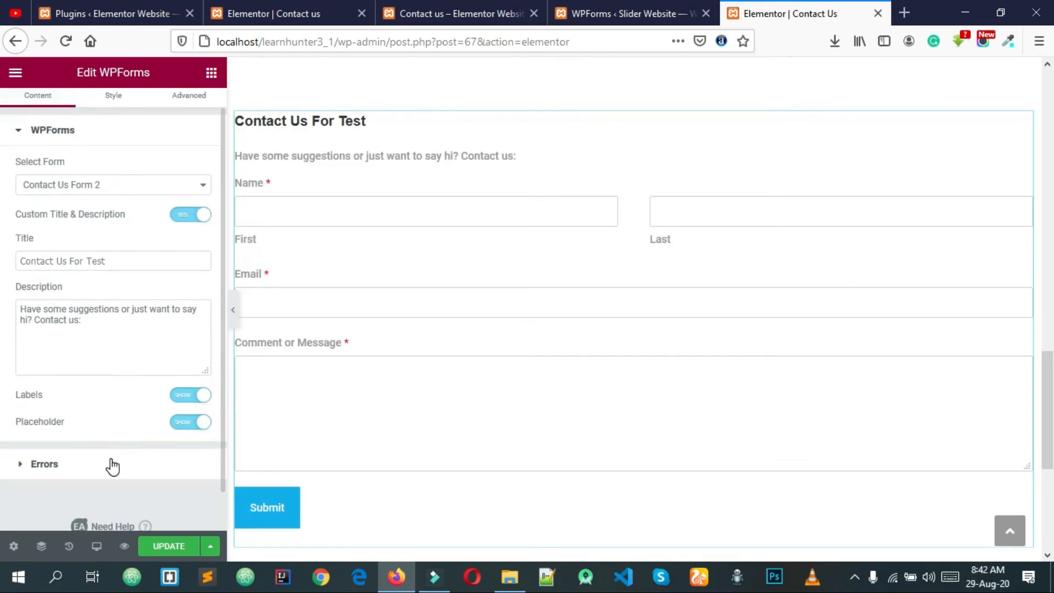
left_click(113, 466)
left_click(123, 198)
left_click(122, 200)
left_click(141, 234)
left_click(144, 250)
left_click(141, 230)
left_click(141, 234)
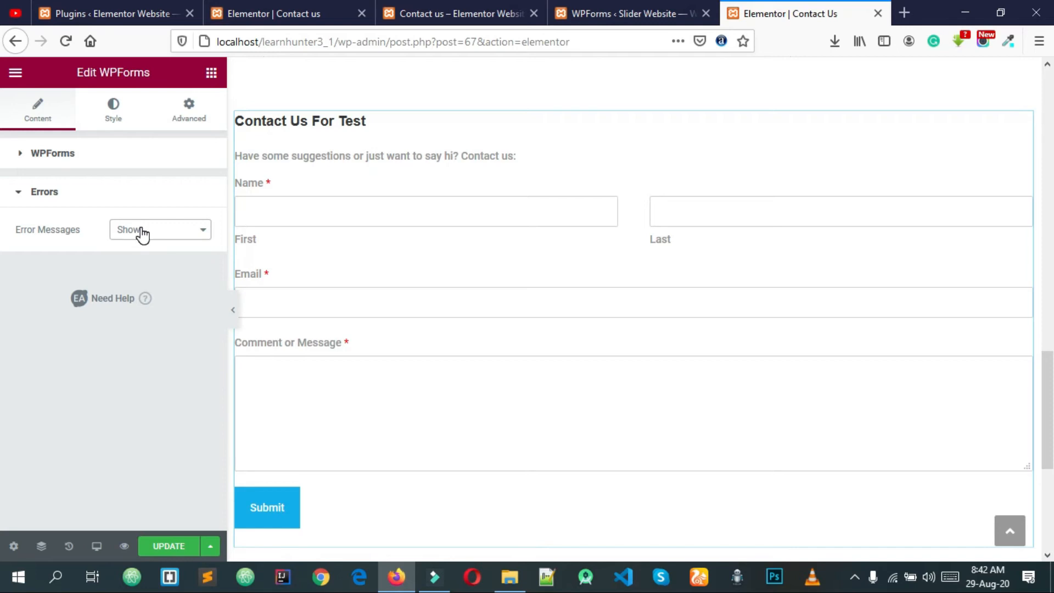
Try the left and center alignments for the new form's container and set the form alignment to right.
left_click(111, 117)
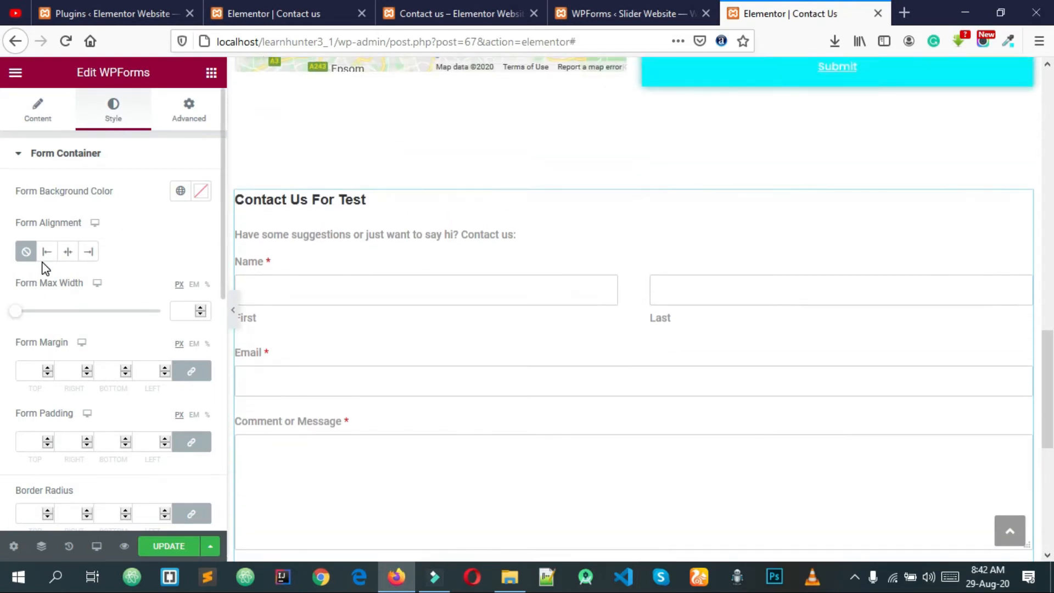
left_click(45, 258)
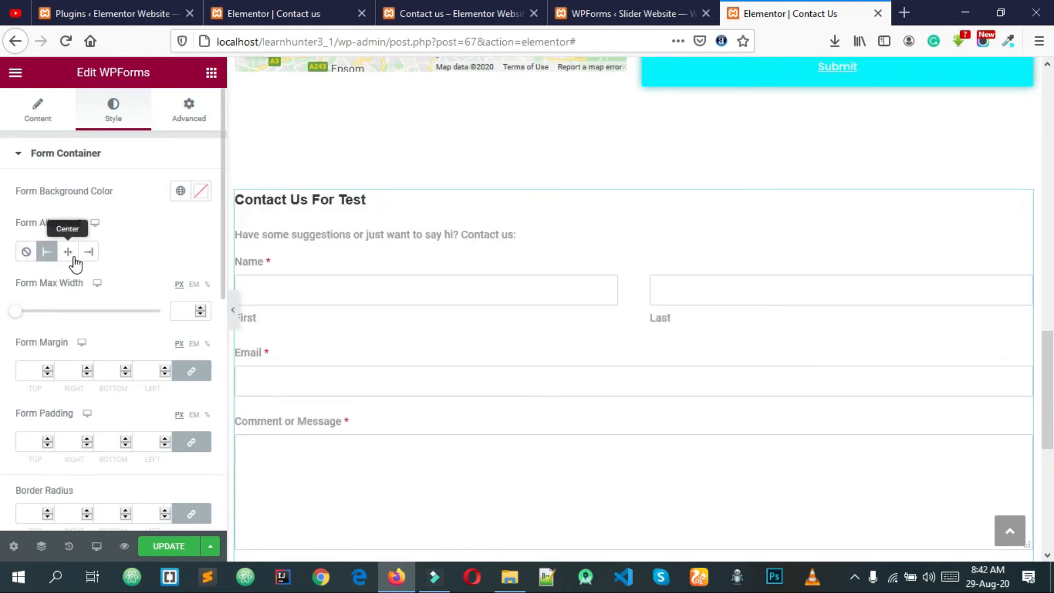
left_click(69, 259)
left_click(89, 257)
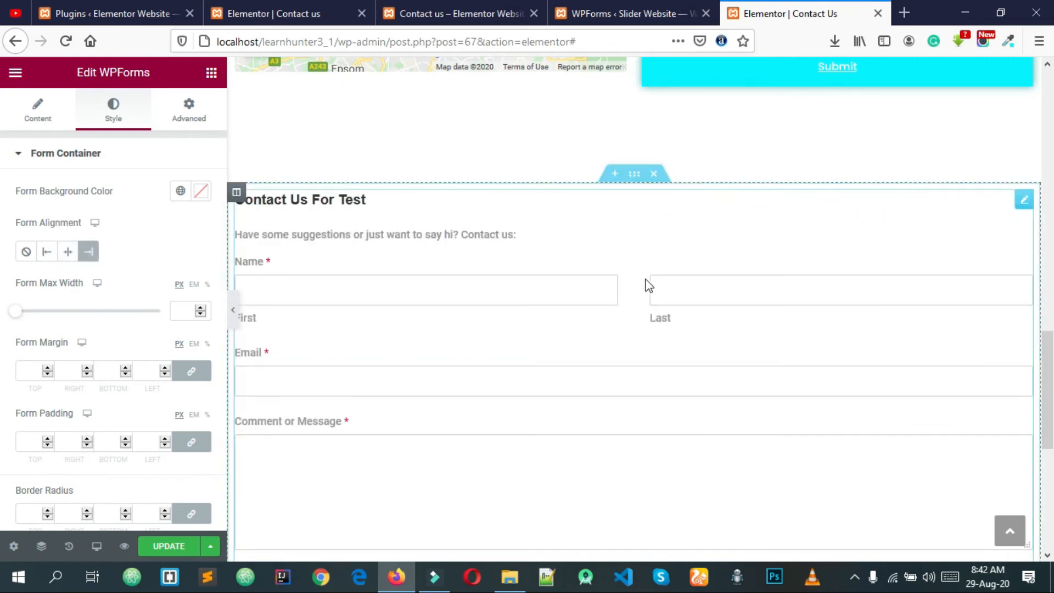
scroll(642, 283, "down", 5)
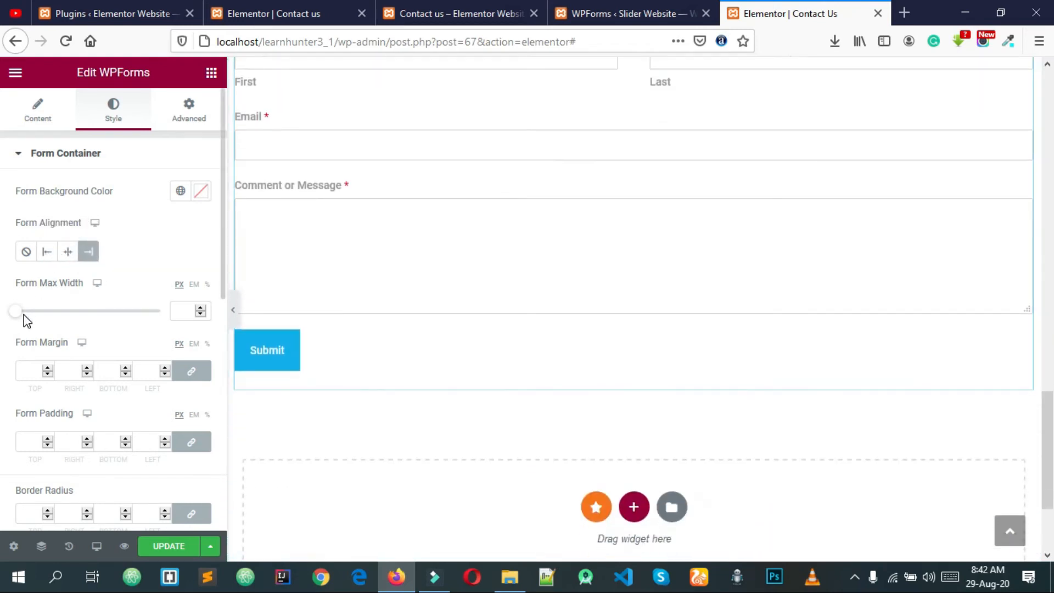
Set the new form's maximum width to 700 px and center the form in its container.
left_click_drag(16, 316, 85, 326)
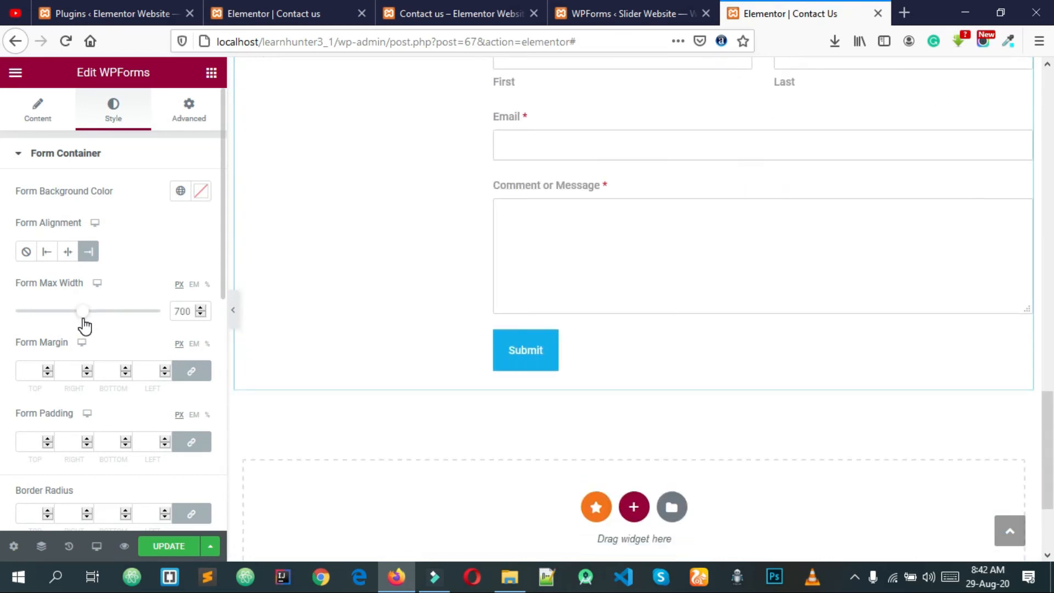
scroll(585, 294, "up", 3)
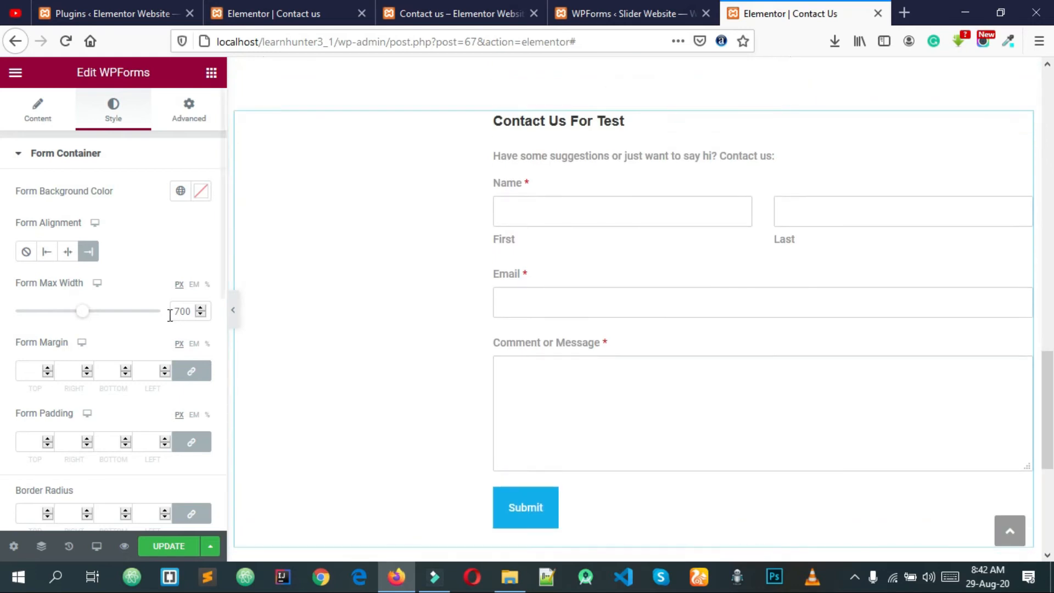
left_click(72, 259)
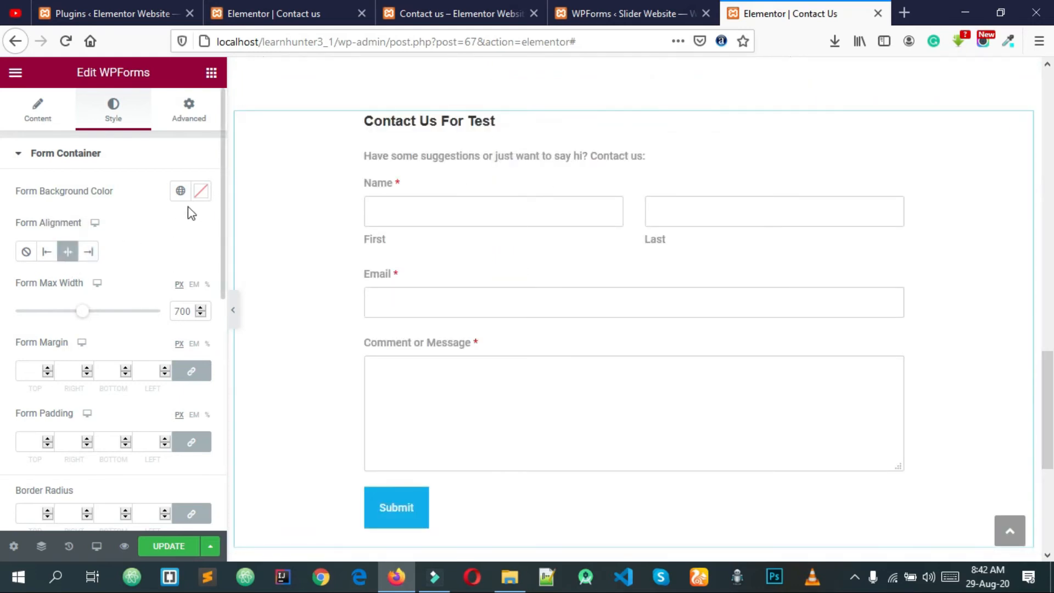
Set the form container's background color to light grey.
left_click(200, 192)
left_click(172, 343)
left_click(147, 367)
left_click_drag(179, 333, 121, 267)
left_click(56, 286)
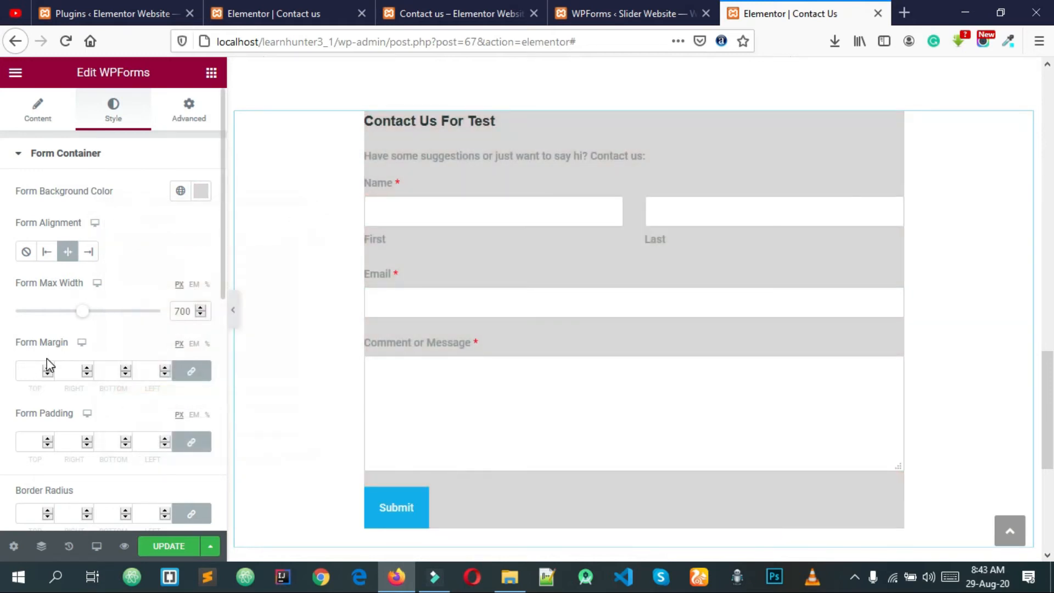
Try increasing the form container's margin on all four sides.
scroll(48, 357, "down", 2)
left_click(48, 274)
left_click(48, 274)
left_click(48, 274)
left_click(48, 274)
left_click(49, 274)
left_click(48, 273)
left_click(48, 274)
left_click(48, 274)
left_click(48, 274)
left_click(48, 273)
left_click(49, 274)
Set the form container's padding to 25 px on all sides and clear its margin.
left_click(48, 345)
left_click(48, 346)
left_click(48, 346)
left_click(47, 345)
left_click(48, 345)
left_click(48, 346)
left_click(47, 346)
left_click(48, 346)
left_click(47, 346)
left_click(48, 345)
left_click(48, 346)
left_click_drag(34, 278, 10, 278)
key("BackSpace")
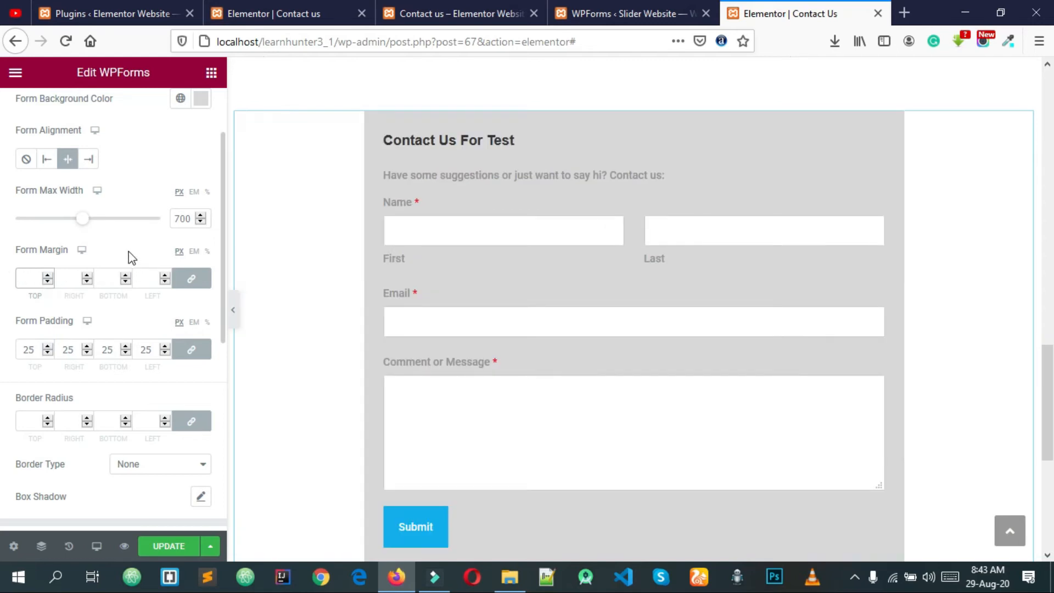
Increase the form container's padding to 32 px on all sides.
left_click(47, 347)
left_click(47, 347)
left_click(46, 347)
left_click(46, 346)
left_click(47, 346)
left_click(47, 346)
left_click(46, 346)
Set the form container's border radius to 15 on all corners and enable its box shadow.
scroll(60, 341, "down", 3)
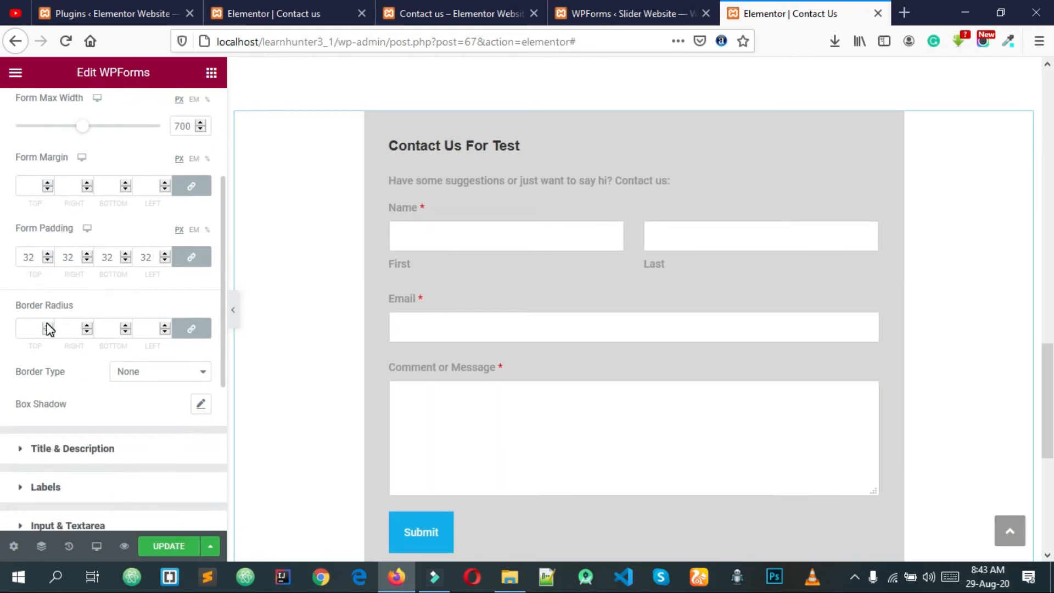
left_click(47, 324)
left_click(199, 405)
left_click(140, 402)
Give the form container a solid border with a width of 4 on all sides.
left_click(121, 377)
left_click(125, 404)
left_click(86, 428)
left_click(87, 428)
left_click(87, 428)
left_click(87, 428)
Set the form container's border color to black (#000000) and check the bordered form on the page.
scroll(93, 411, "down", 2)
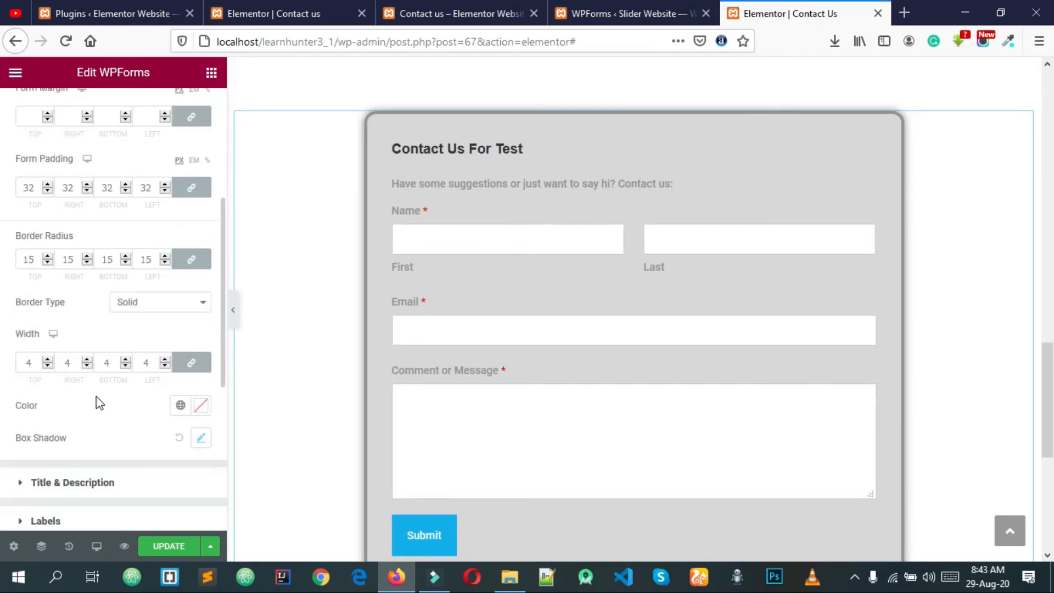
left_click(201, 405)
left_click_drag(209, 311, 131, 346)
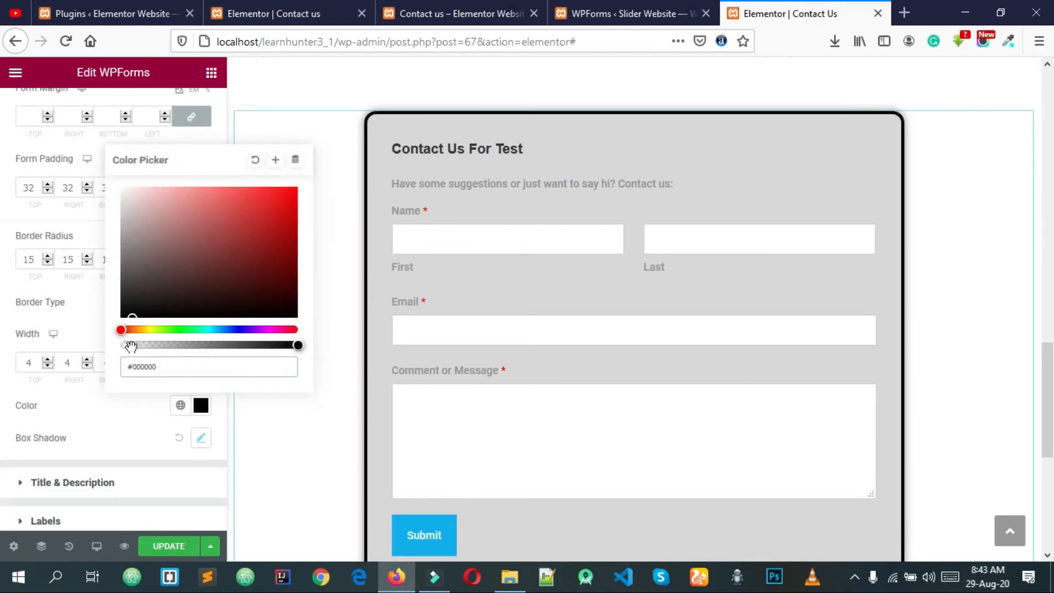
left_click(115, 427)
scroll(503, 212, "down", 3)
scroll(605, 265, "up", 3)
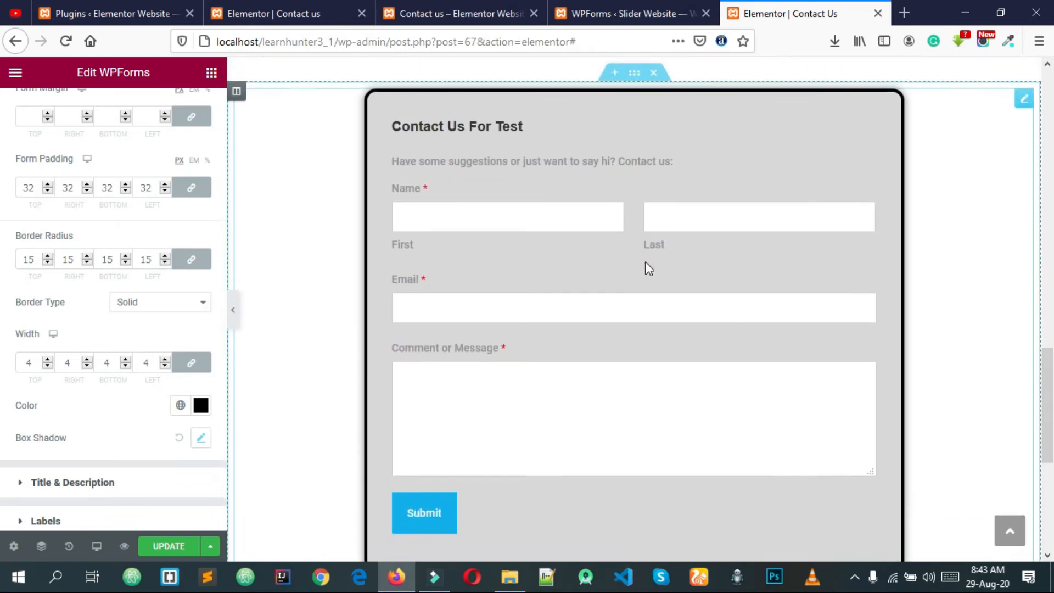
Try the center and right alignments for the form's title and description, and set the alignment to left.
scroll(649, 269, "down", 2)
scroll(110, 428, "down", 1)
left_click(93, 436)
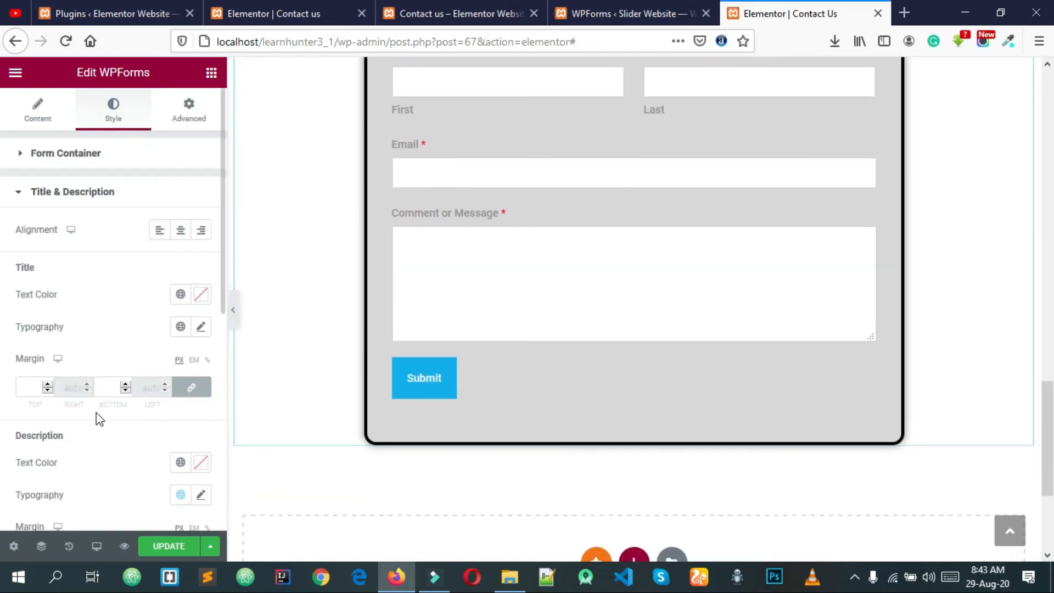
scroll(574, 272, "up", 4)
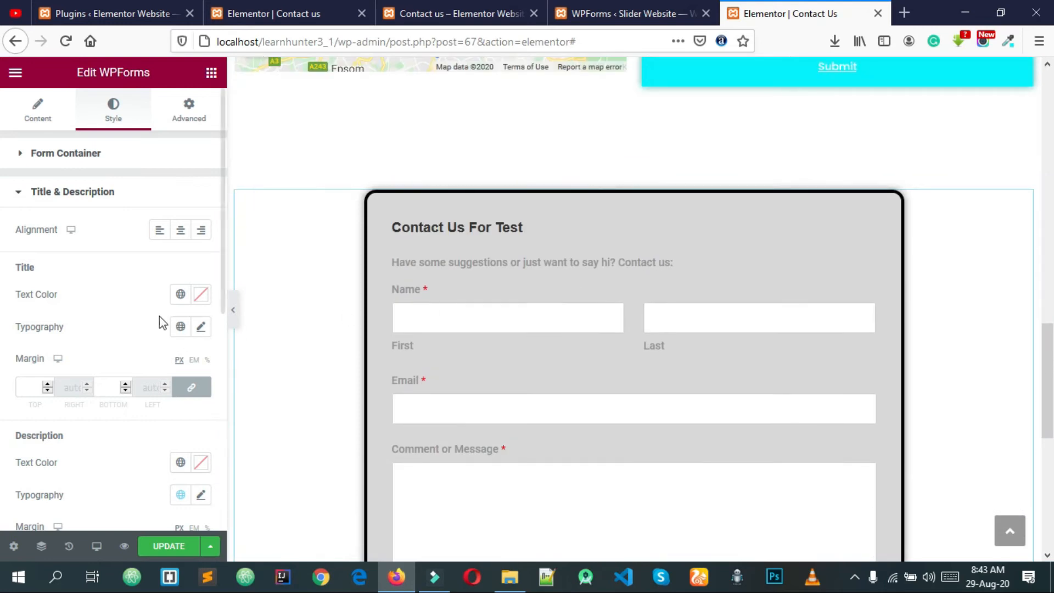
left_click(159, 230)
left_click(183, 233)
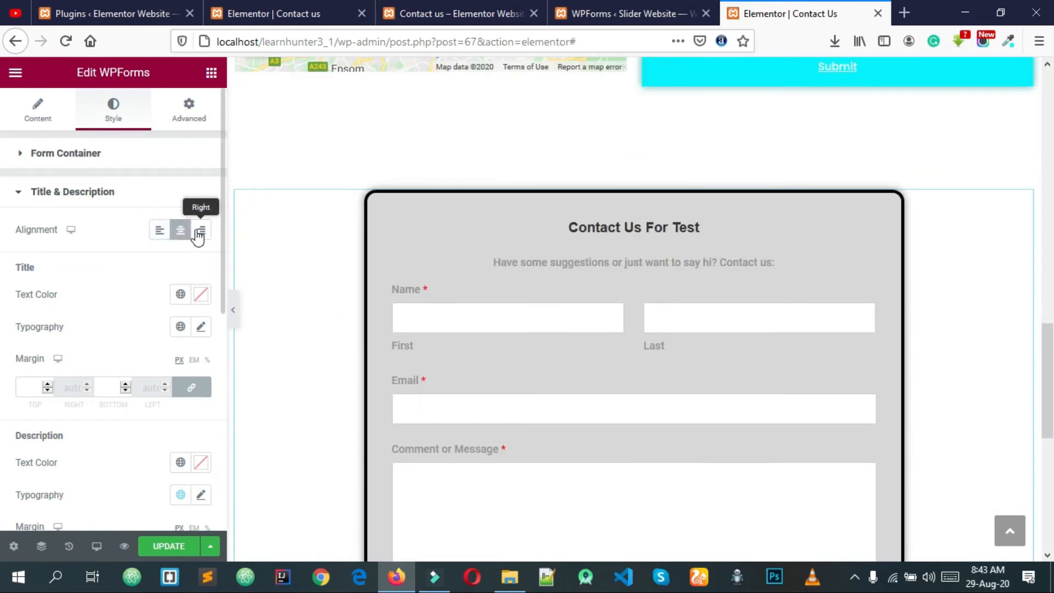
left_click(201, 233)
left_click(168, 232)
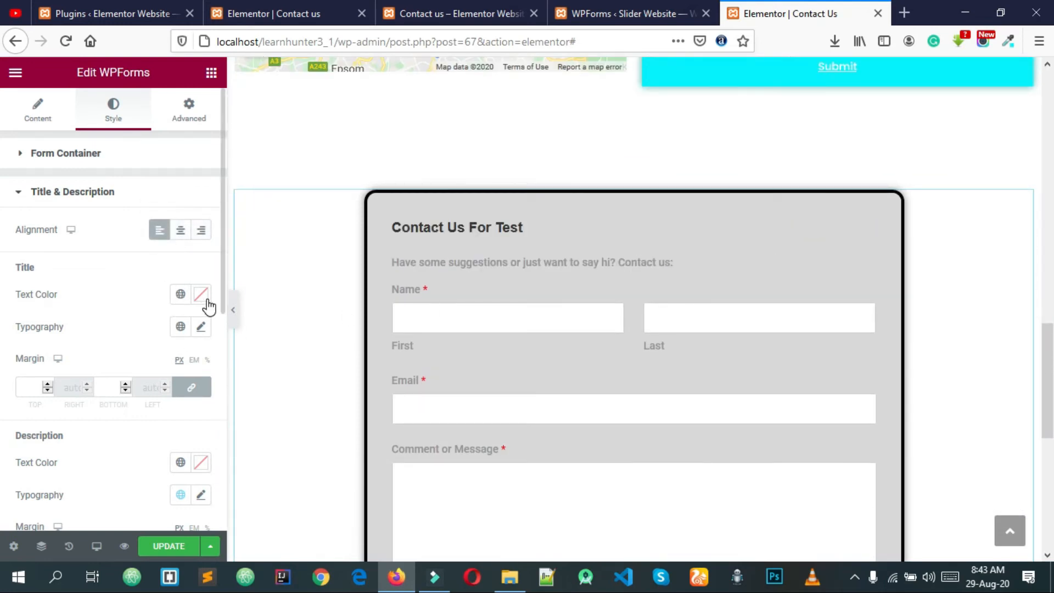
Try teal #118789 and green #2ED832 as the form title's text color.
left_click(202, 296)
left_click(153, 481)
left_click(148, 474)
mouse_move(202, 493)
left_mouse_down()
mouse_move(219, 494)
mouse_move(211, 505)
left_mouse_up()
mouse_move(219, 385)
left_mouse_down()
mouse_move(231, 369)
mouse_move(224, 357)
mouse_move(200, 384)
mouse_move(278, 412)
left_mouse_up()
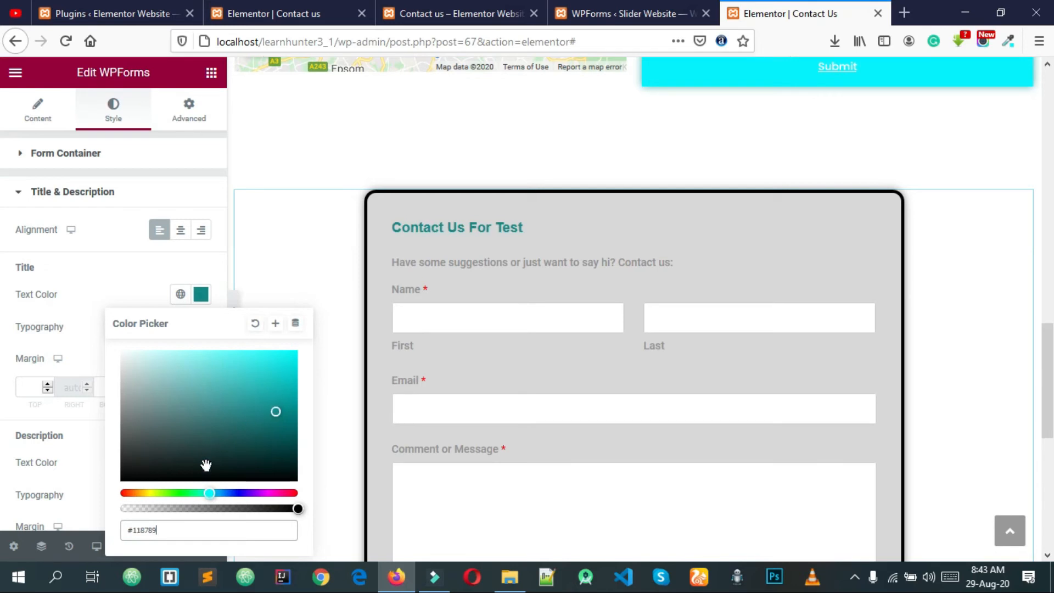
left_click(187, 491)
left_click(260, 370)
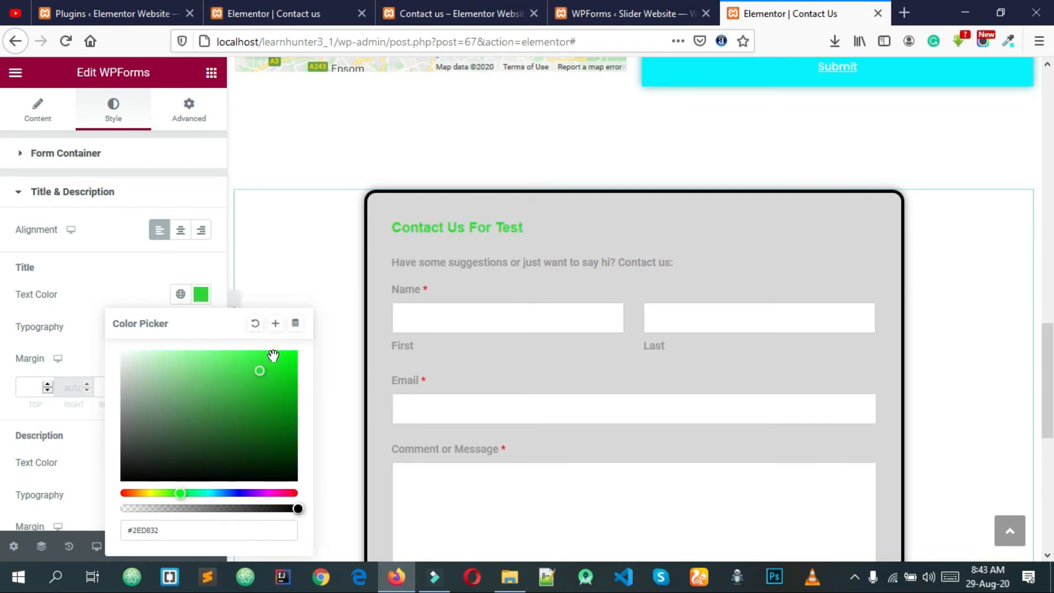
Set the form title's text color to black.
mouse_move(237, 362)
left_mouse_down()
mouse_move(254, 395)
mouse_move(173, 460)
left_mouse_up()
left_click_drag(146, 493, 134, 499)
left_click(74, 275)
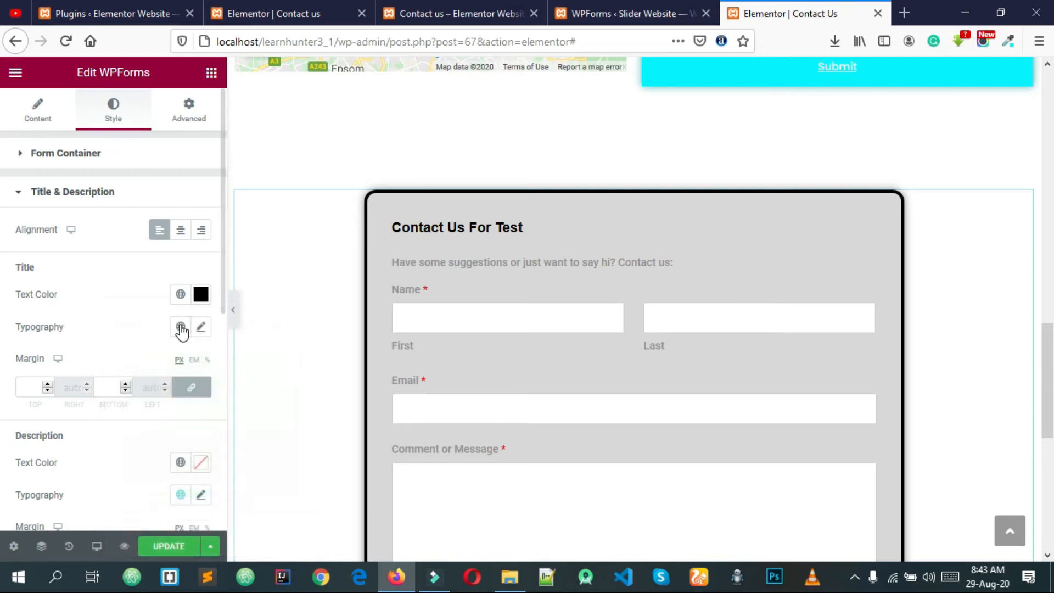
Try the Doppio One font for the form title and set its font family to Poppins.
left_click(201, 328)
left_click(171, 406)
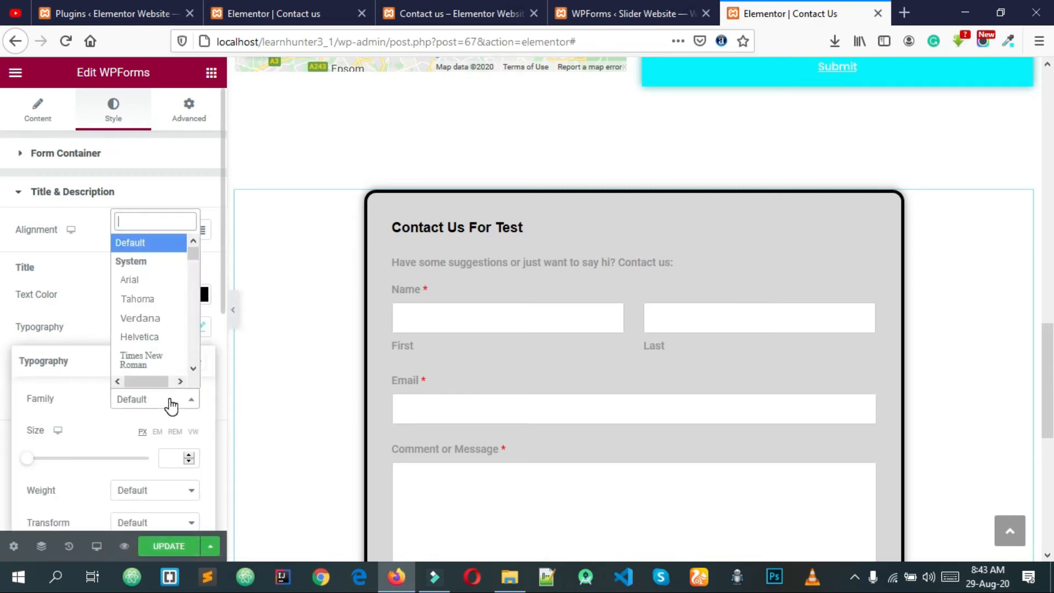
type("dop")
key("Return")
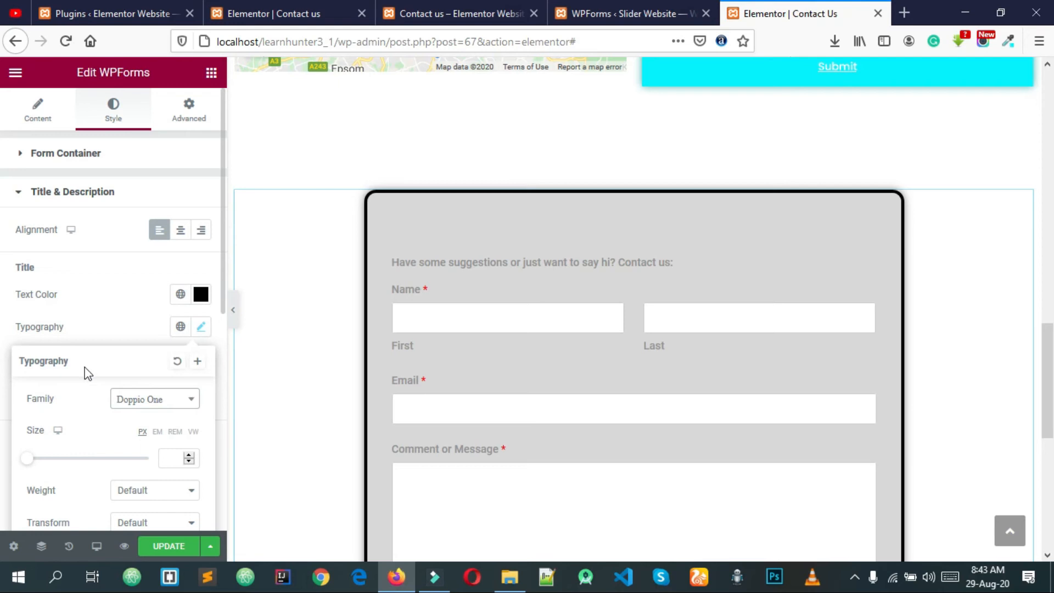
left_click(141, 406)
type("pop")
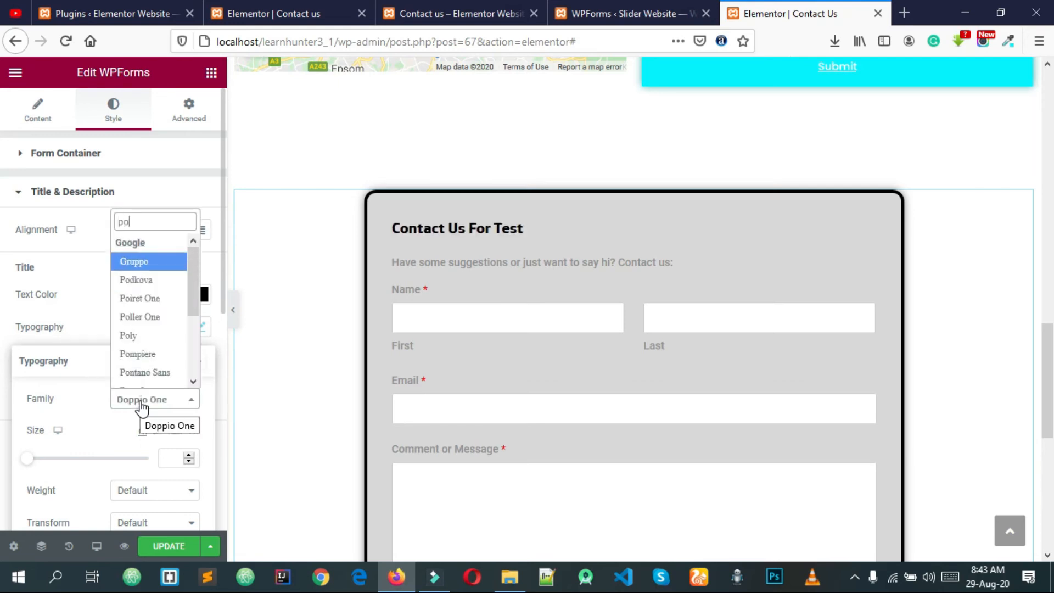
key("Return")
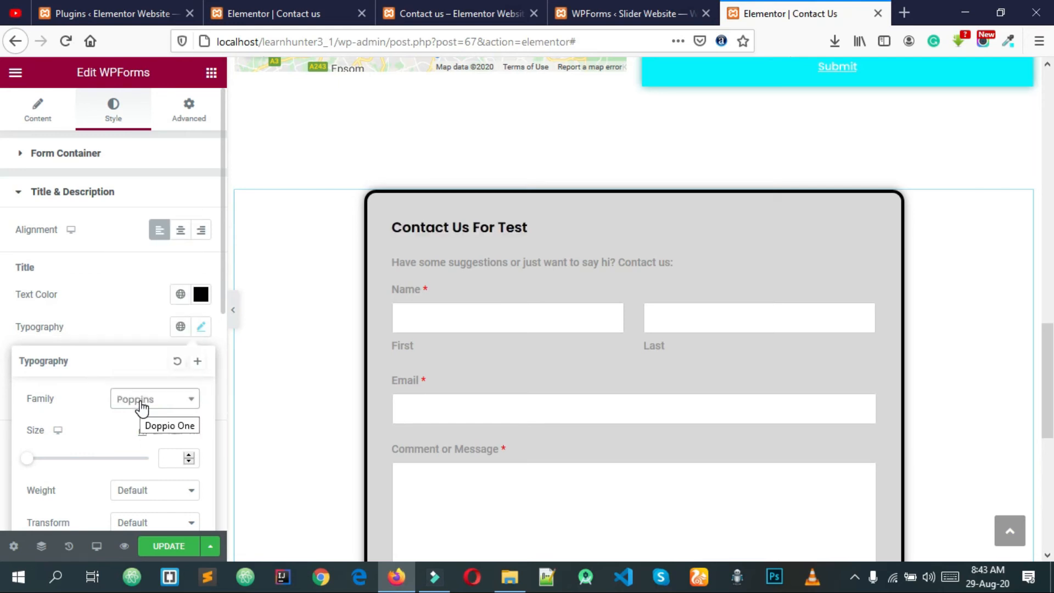
Set the form title's font size to 22 px.
left_click(124, 312)
left_click(202, 328)
type("22")
left_click(99, 326)
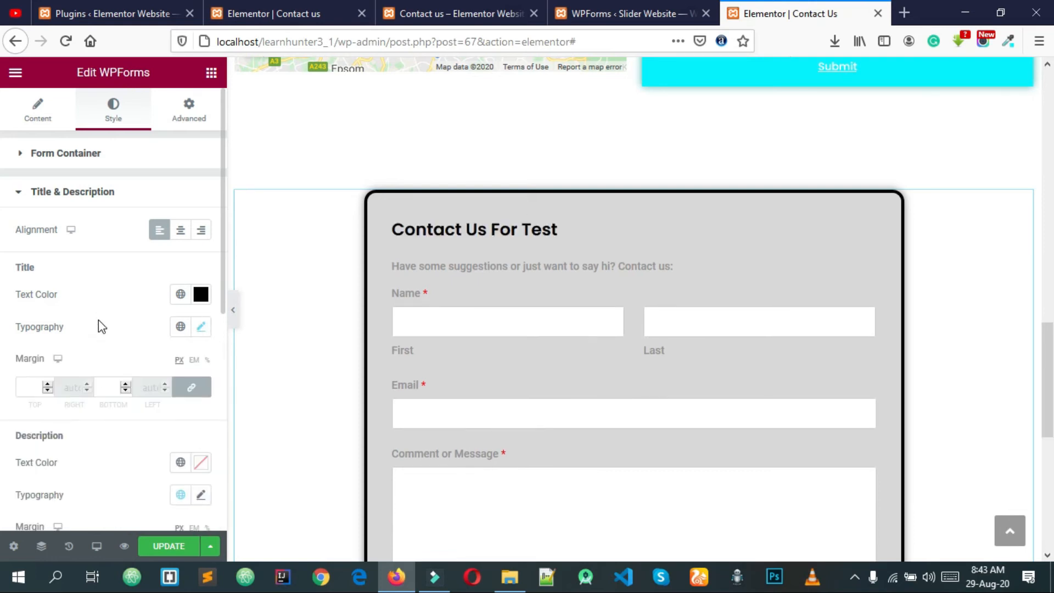
Set the form description's text color to black.
scroll(83, 369, "down", 2)
left_click(200, 347)
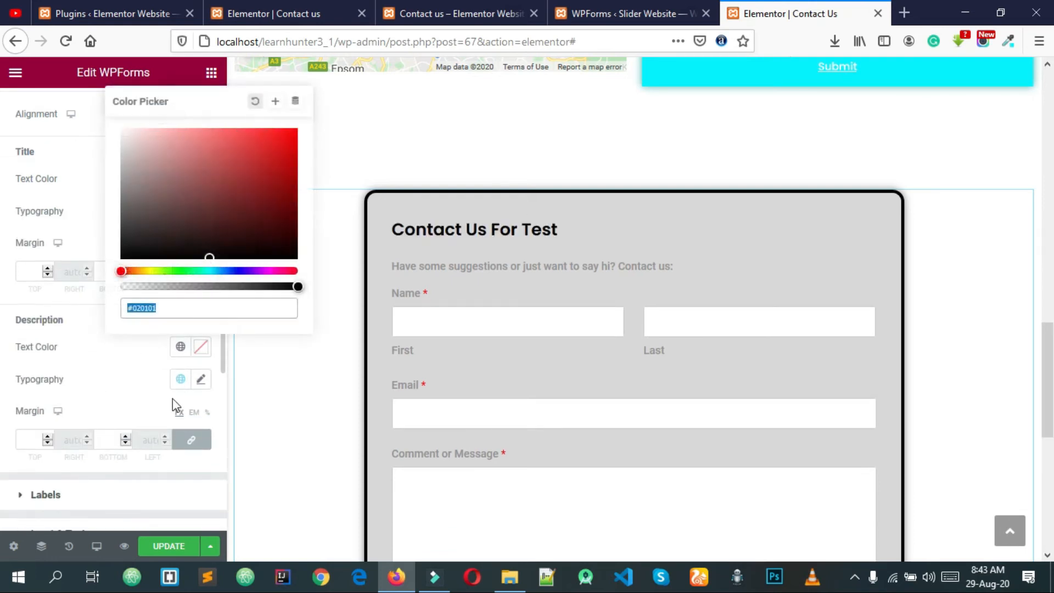
left_click_drag(220, 213, 88, 281)
left_click(94, 390)
Set the form description's font family to Poppins.
left_click(202, 381)
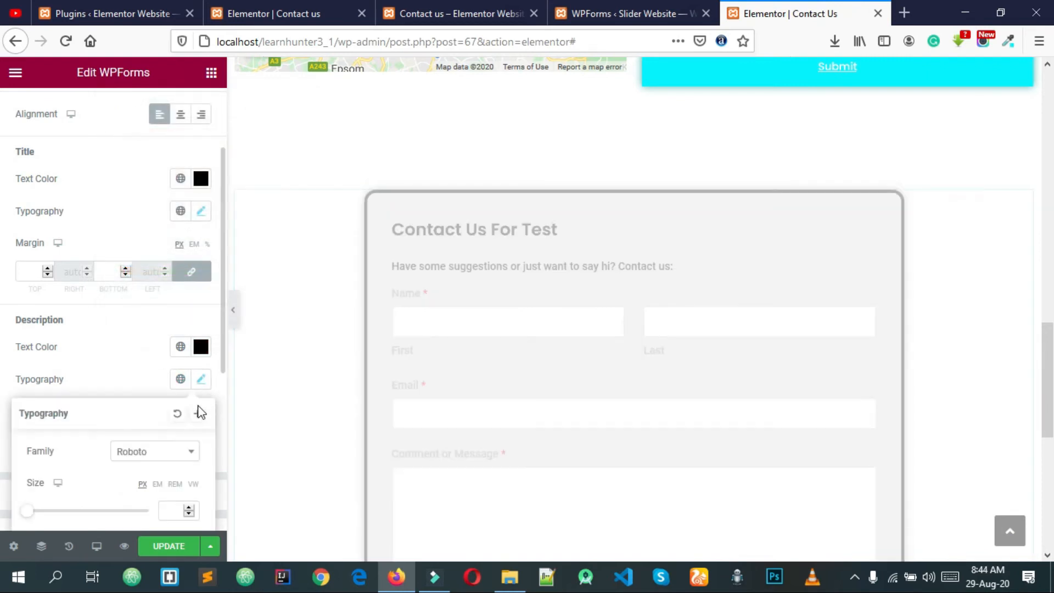
left_click(141, 450)
type("pop")
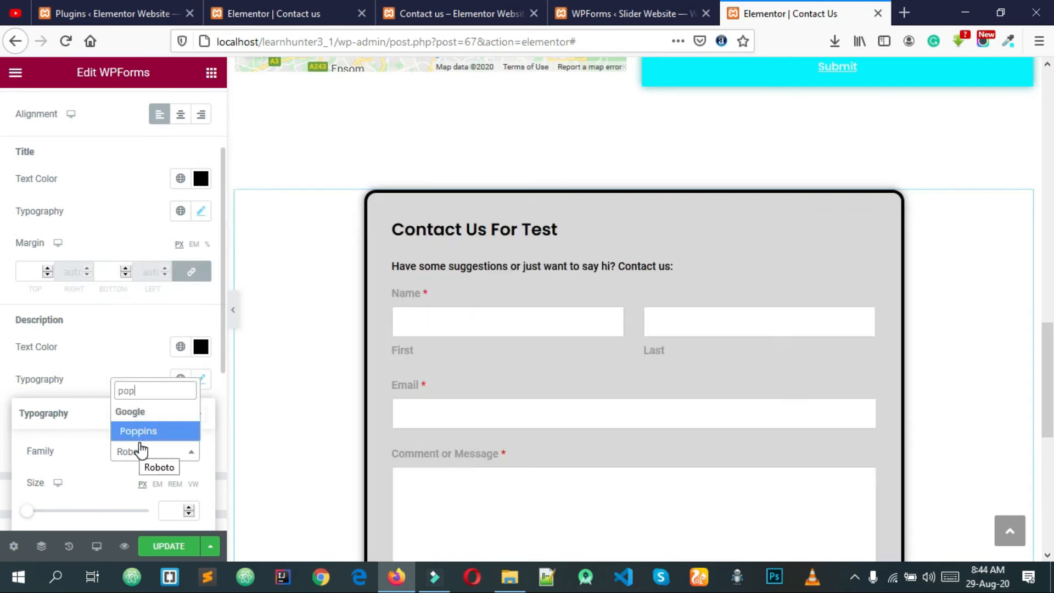
key("Return")
scroll(110, 338, "down", 1)
left_click(112, 343)
Set the form labels' text color to black.
scroll(118, 351, "down", 3)
left_click(92, 391)
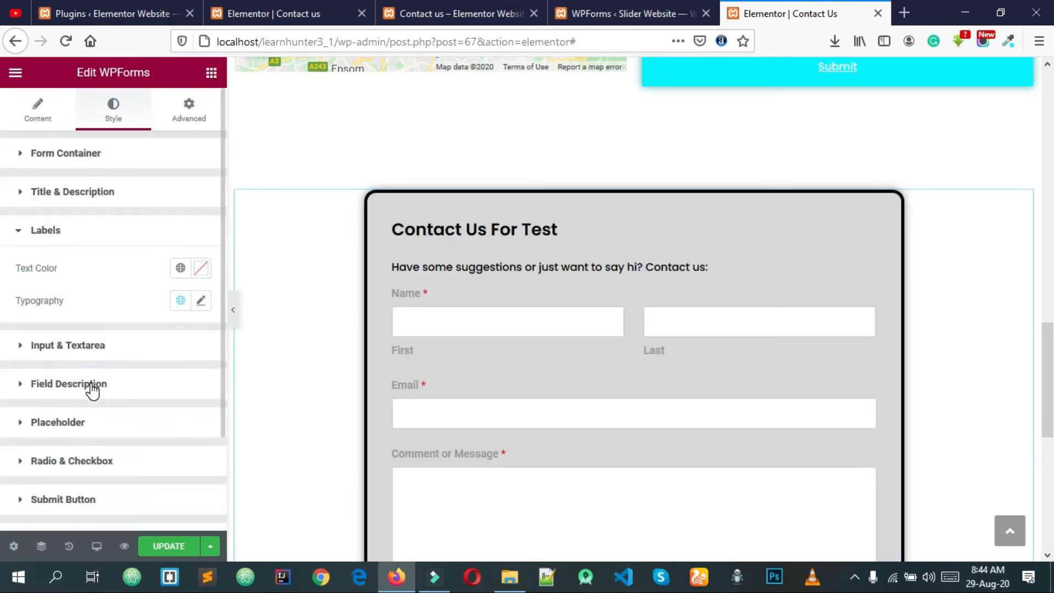
left_click(199, 271)
left_click_drag(174, 389, 29, 456)
left_click(70, 267)
Set the form labels' font family to Poppins and check the labels on the page.
left_click(198, 300)
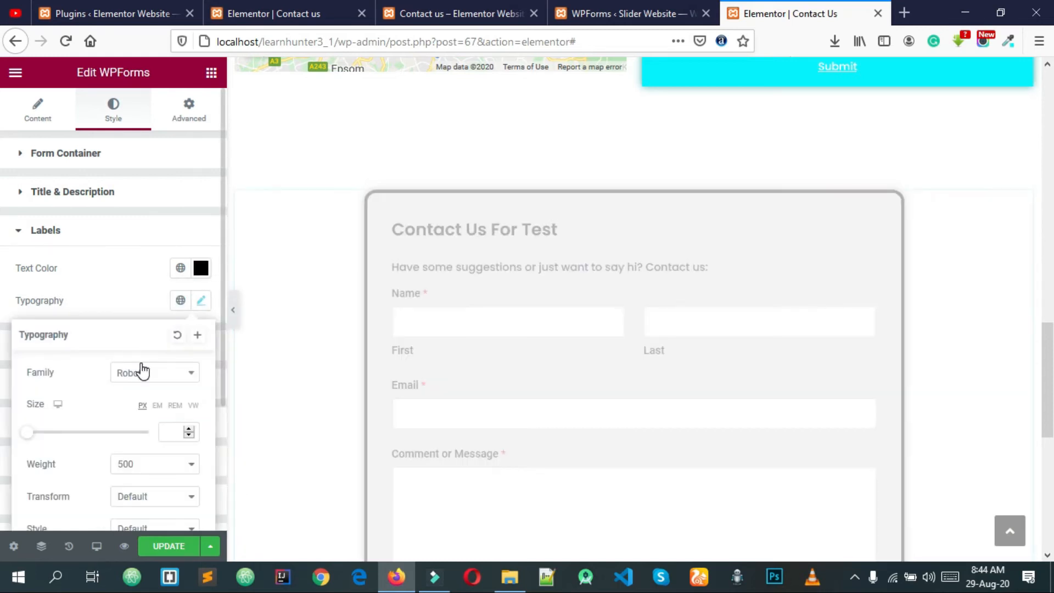
left_click(141, 376)
type("pop")
key("Return")
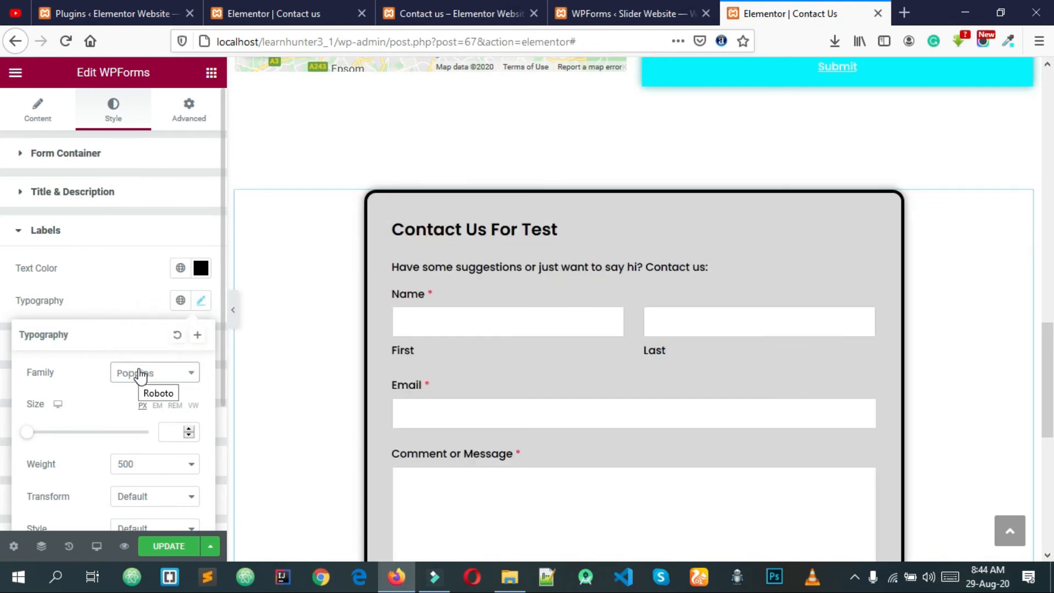
left_click(83, 284)
scroll(256, 315, "down", 1)
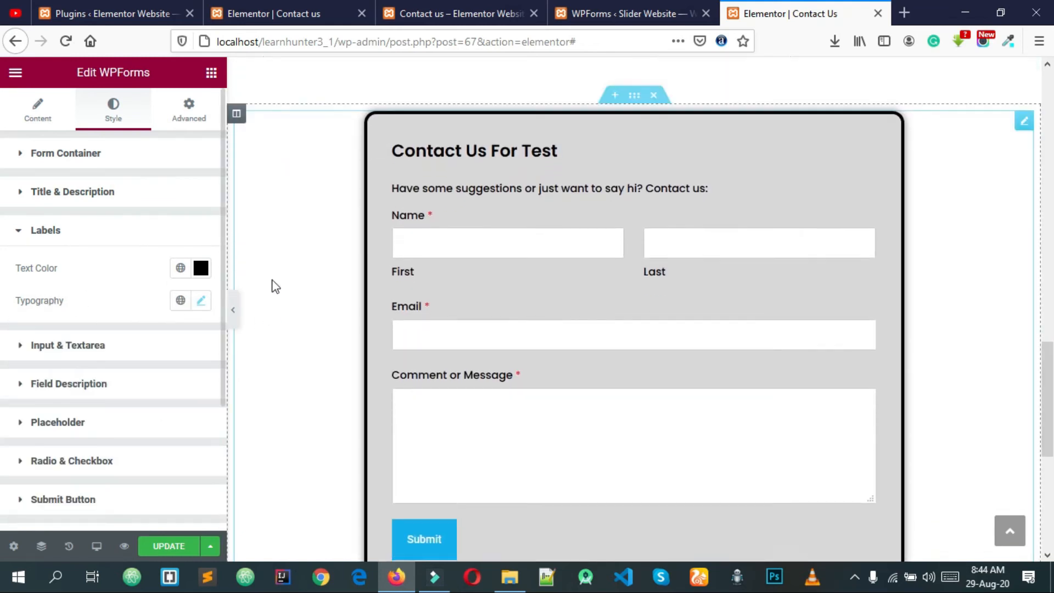
left_click(190, 302)
left_click(201, 301)
left_click(68, 273)
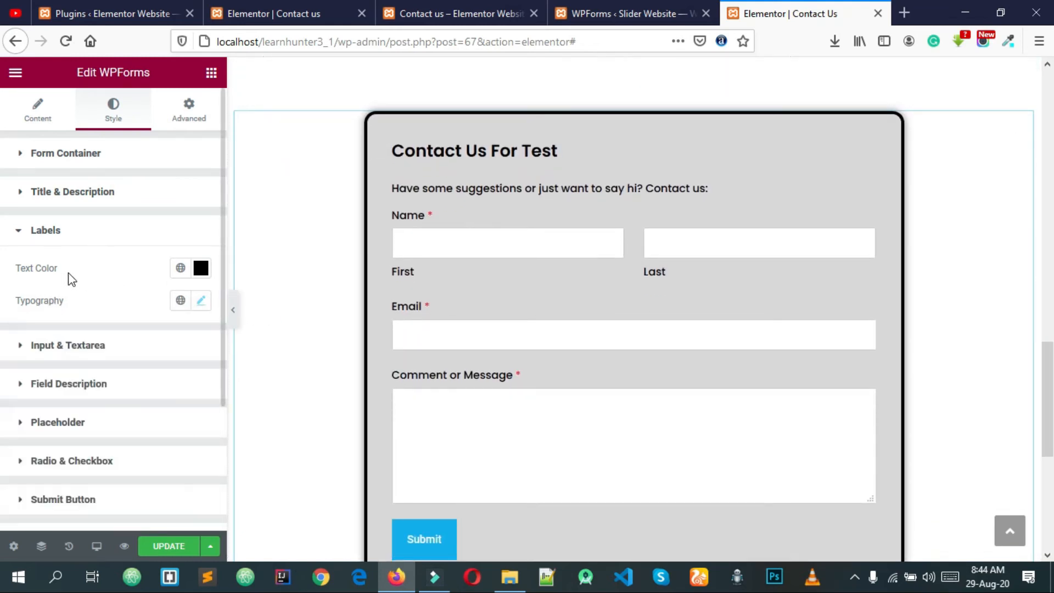
Try other alignments for the form's input and textarea fields, including center, and set the alignment to left.
scroll(89, 295, "down", 1)
left_click(83, 276)
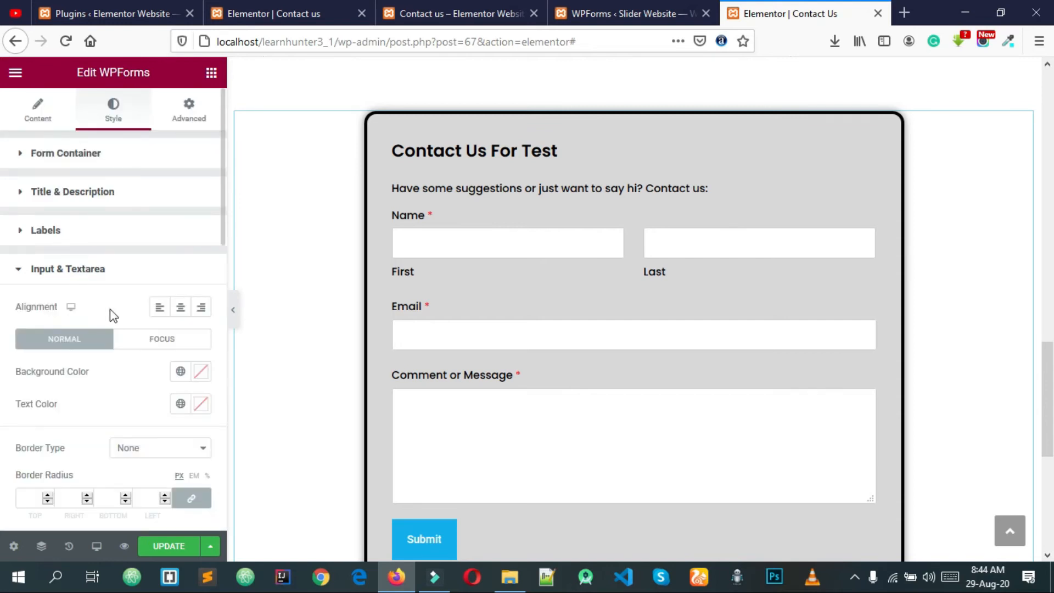
left_click(201, 307)
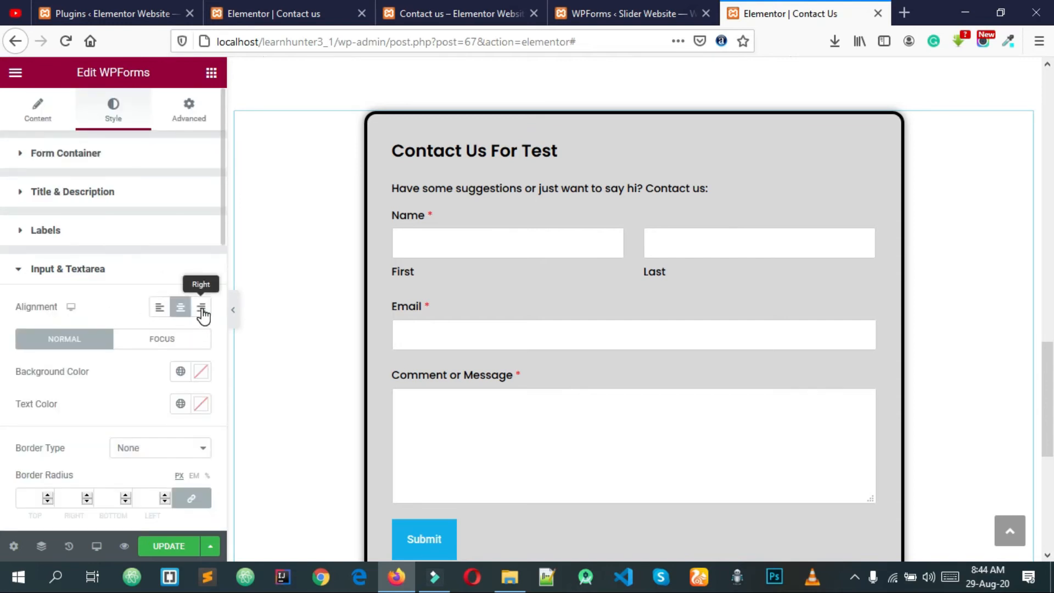
left_click(159, 309)
left_click(179, 307)
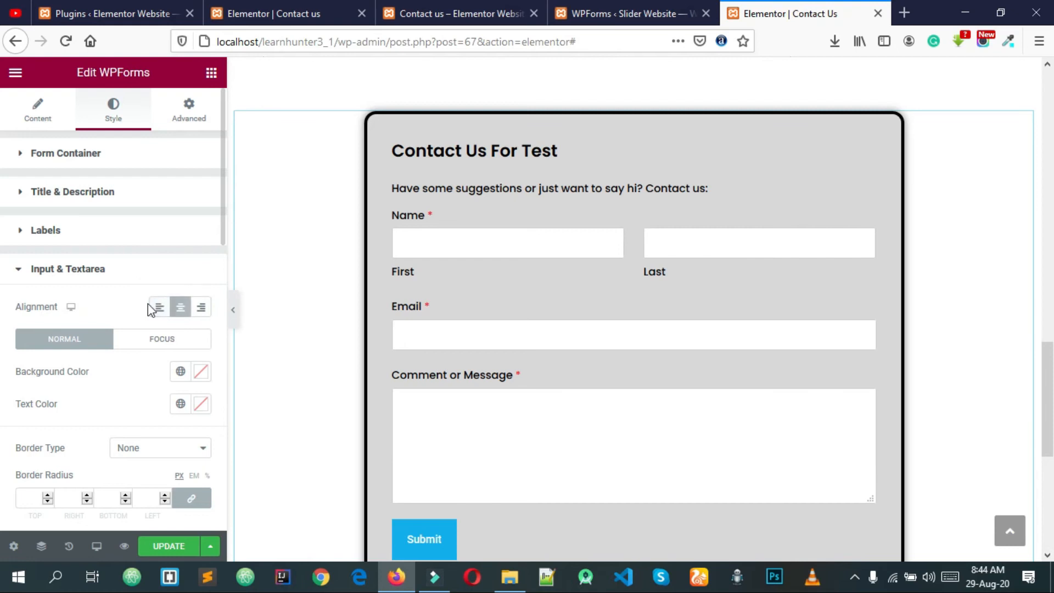
left_click(159, 307)
View the focus-state options of the input and textarea fields and the remaining style sections.
left_click(160, 343)
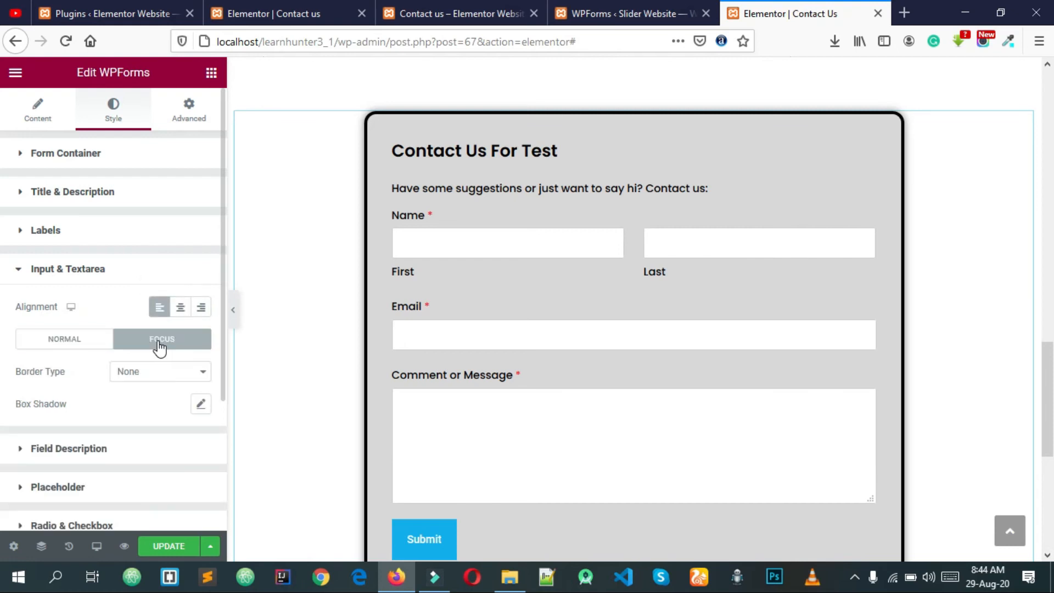
scroll(64, 348, "down", 3)
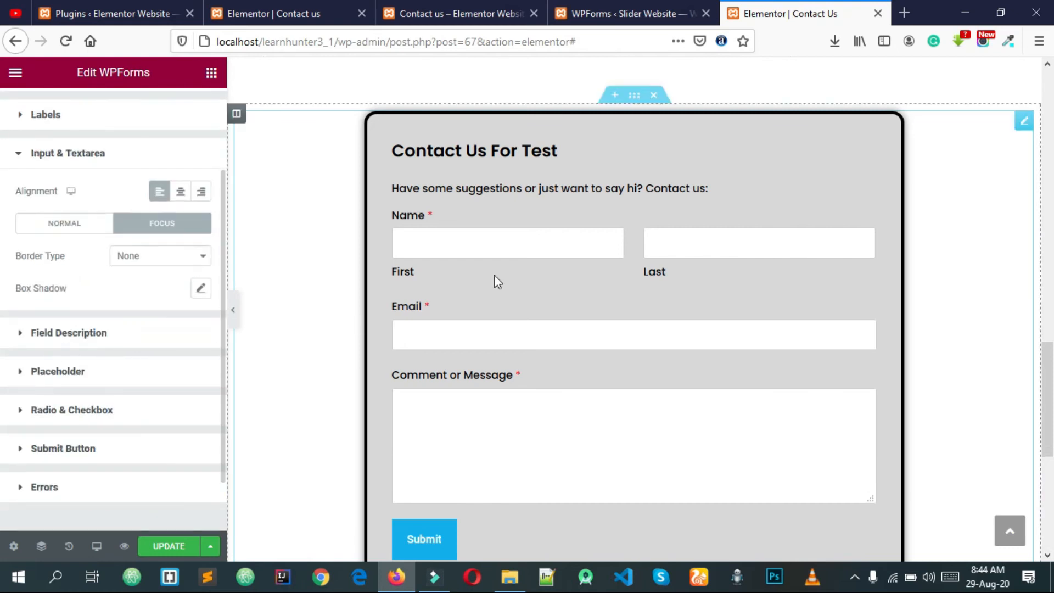
scroll(73, 355, "down", 1)
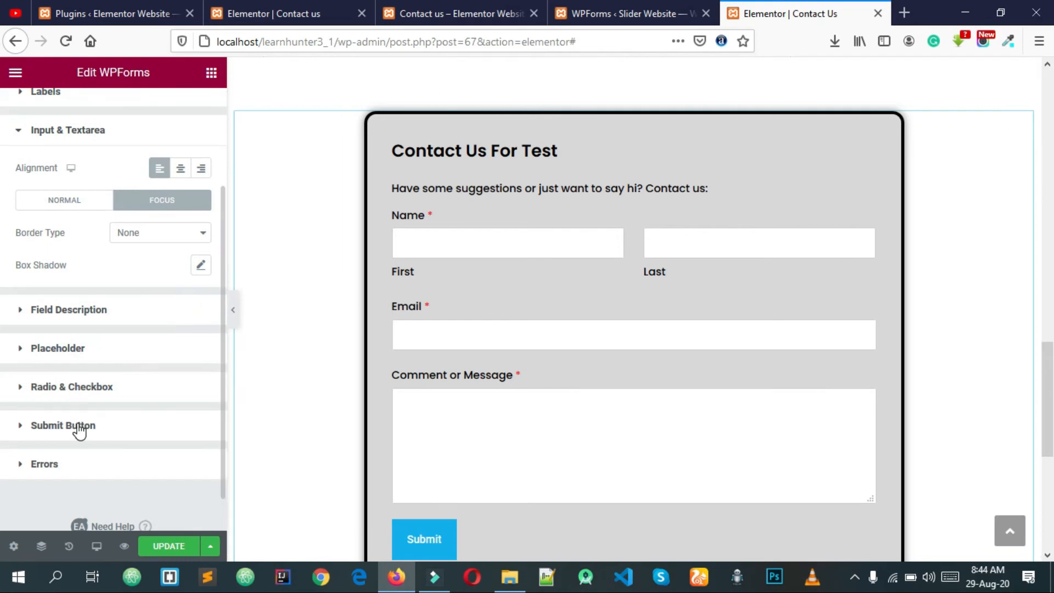
Open the style settings for the form's submit button.
scroll(257, 421, "down", 3)
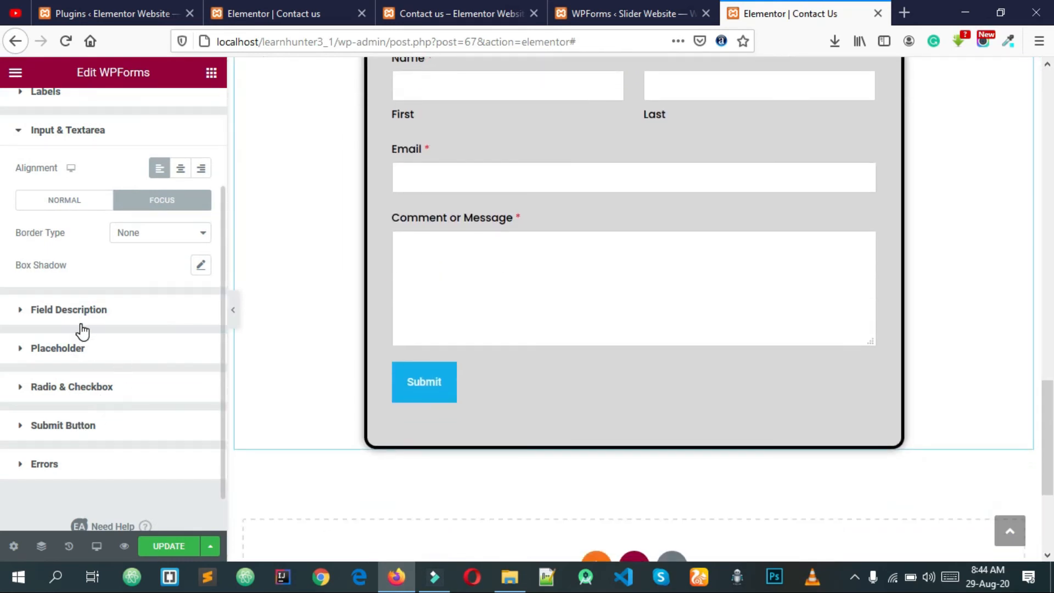
left_click(63, 426)
scroll(82, 386, "down", 3)
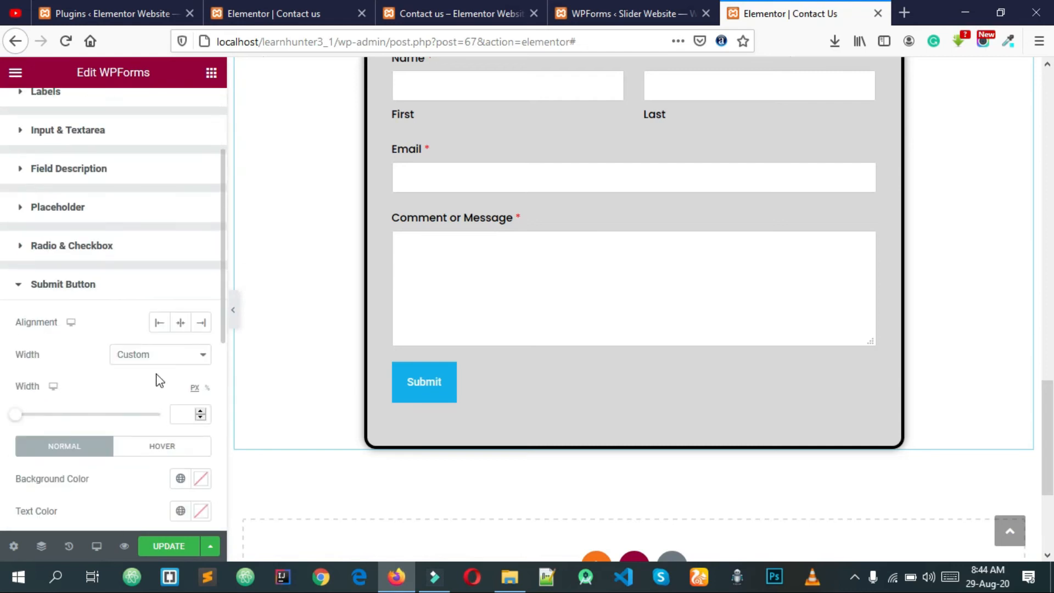
Try the center, right and left alignments for the submit button.
left_click(182, 329)
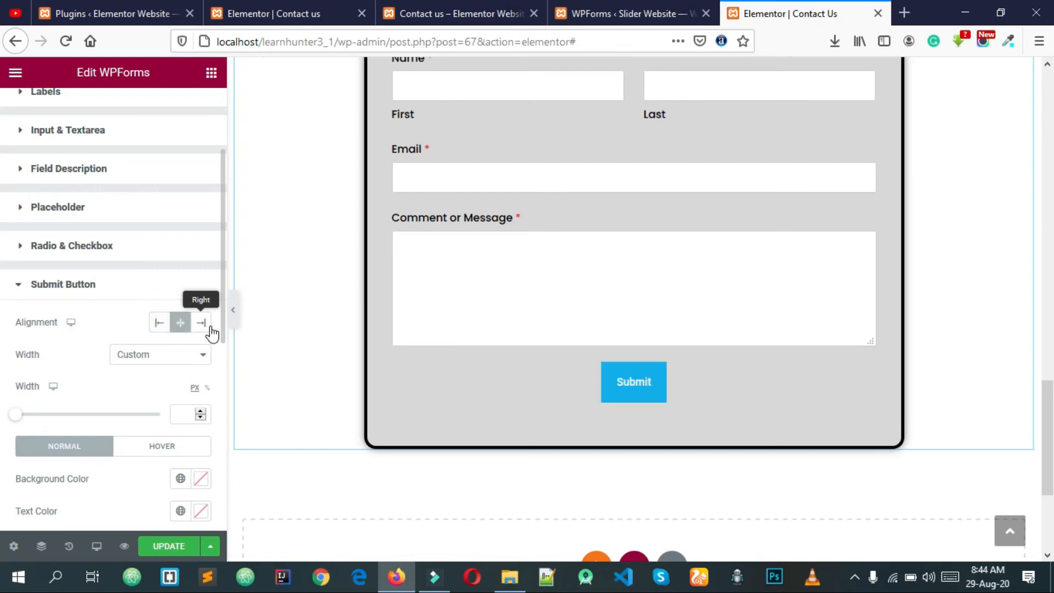
left_click(208, 330)
left_click(209, 329)
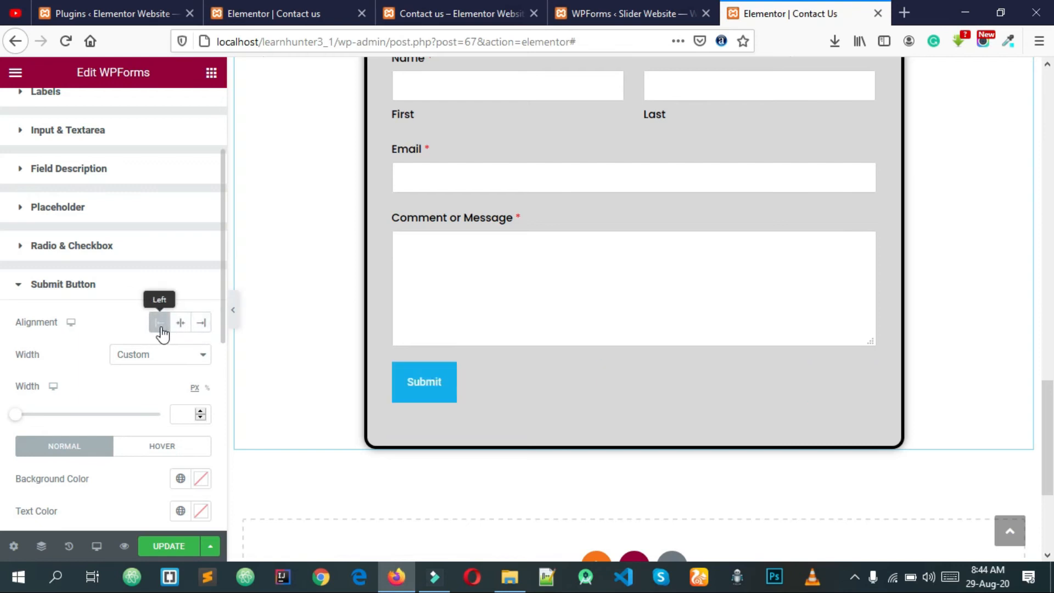
Try the Full Width option for the submit button and return its width to Custom.
left_click(158, 356)
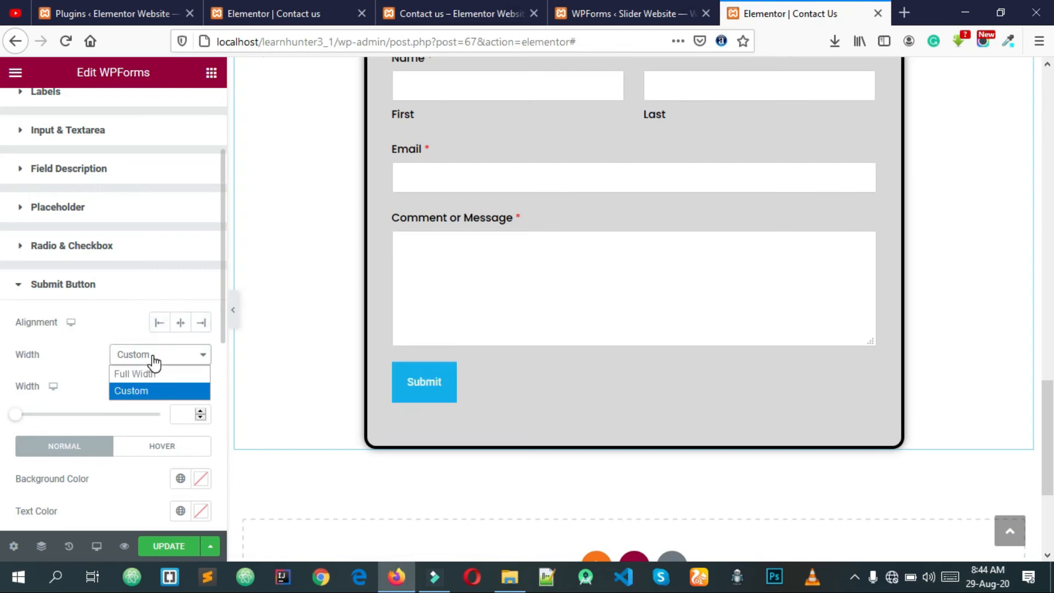
left_click(154, 372)
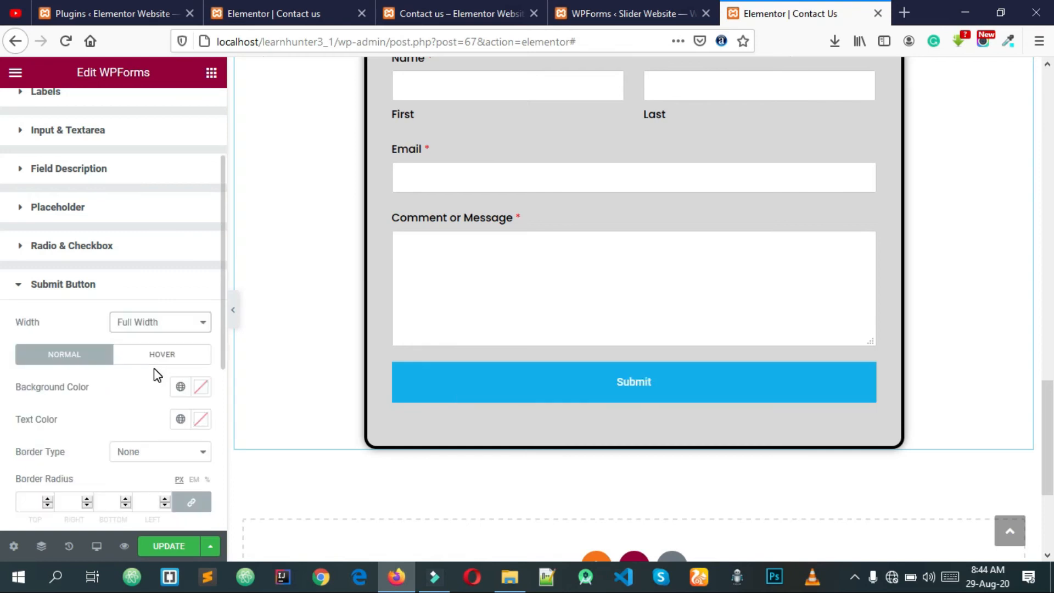
left_click(152, 355)
left_click(77, 364)
left_click(139, 326)
left_click(137, 362)
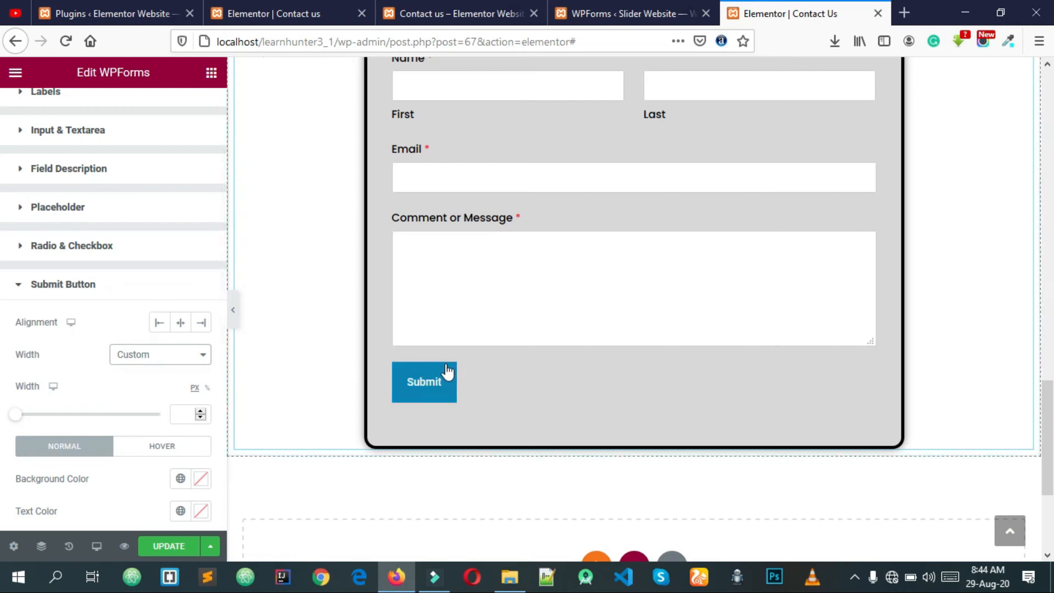
Set the submit button's normal-state background color to black (#080606).
scroll(446, 369, "up", 3)
scroll(49, 405, "down", 3)
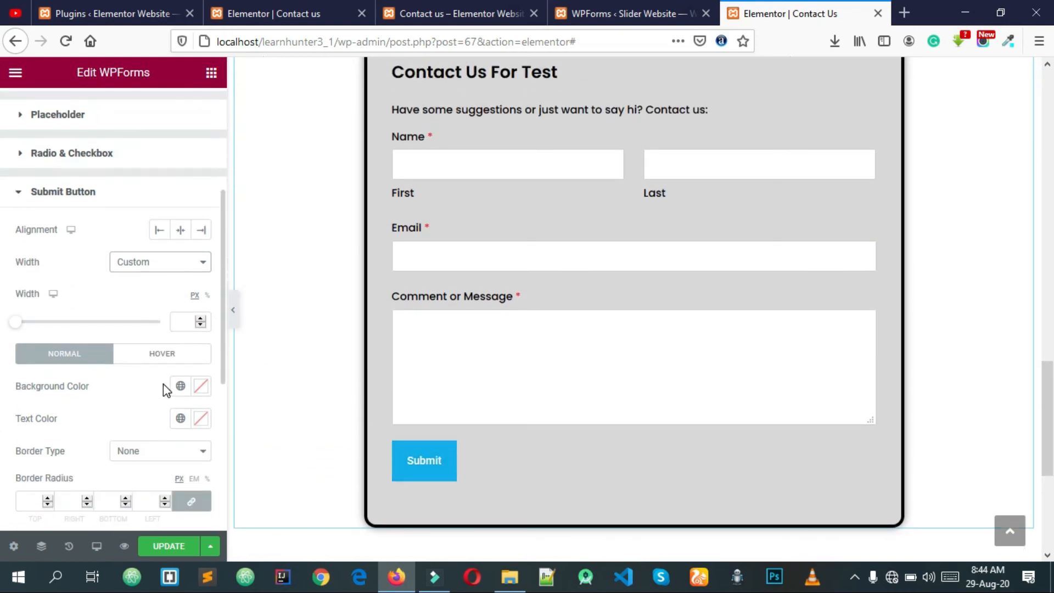
left_click(201, 385)
mouse_move(176, 278)
left_mouse_down()
mouse_move(144, 290)
mouse_move(166, 293)
left_mouse_up()
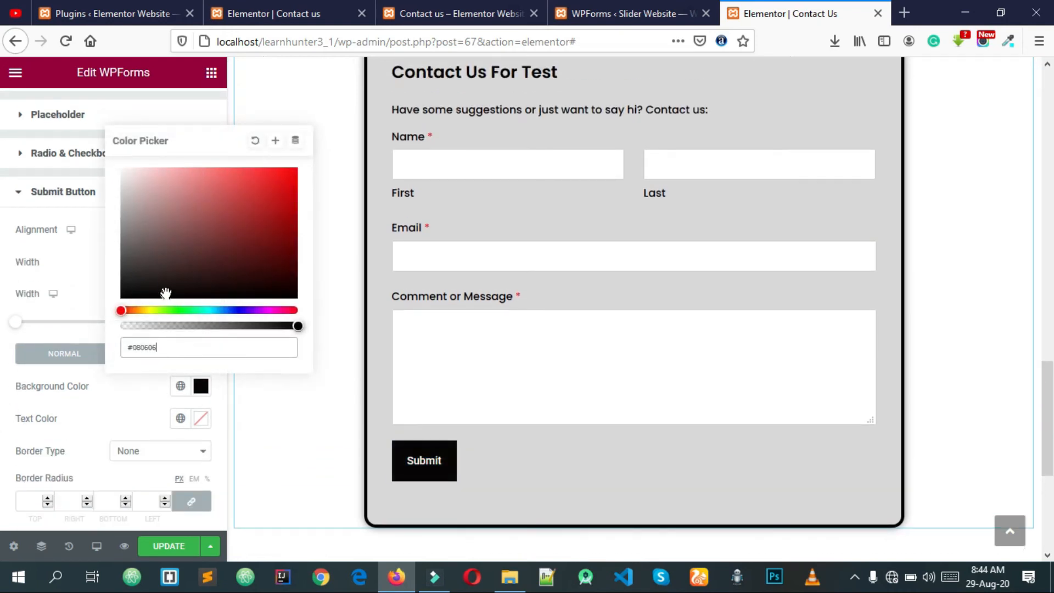
left_click(117, 380)
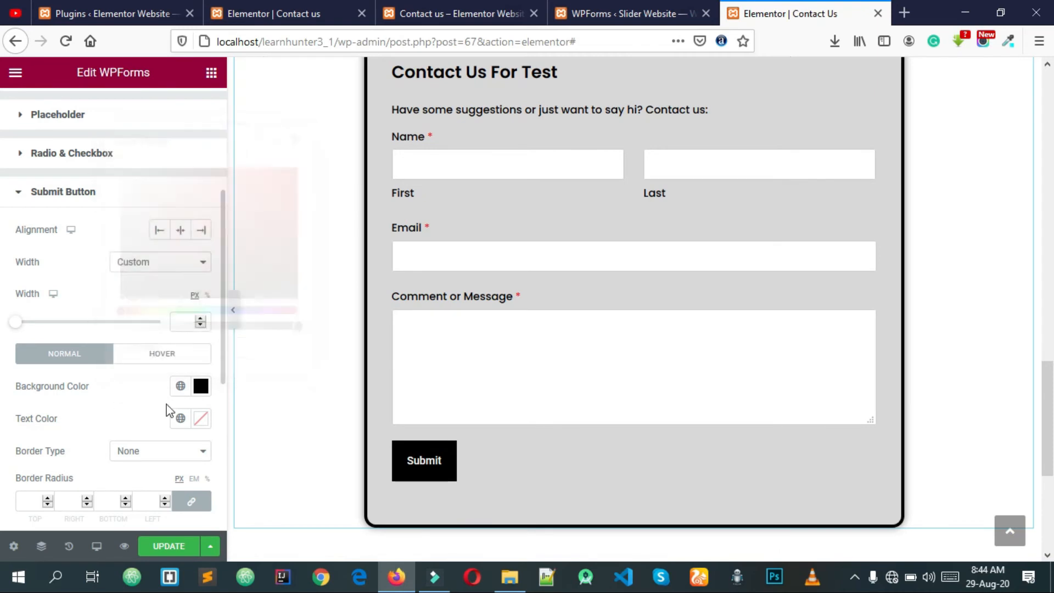
Try red as the submit button's text color.
left_click(201, 419)
left_click(187, 294)
mouse_move(146, 245)
left_mouse_down()
mouse_move(188, 291)
mouse_move(277, 228)
left_mouse_up()
left_click(108, 431)
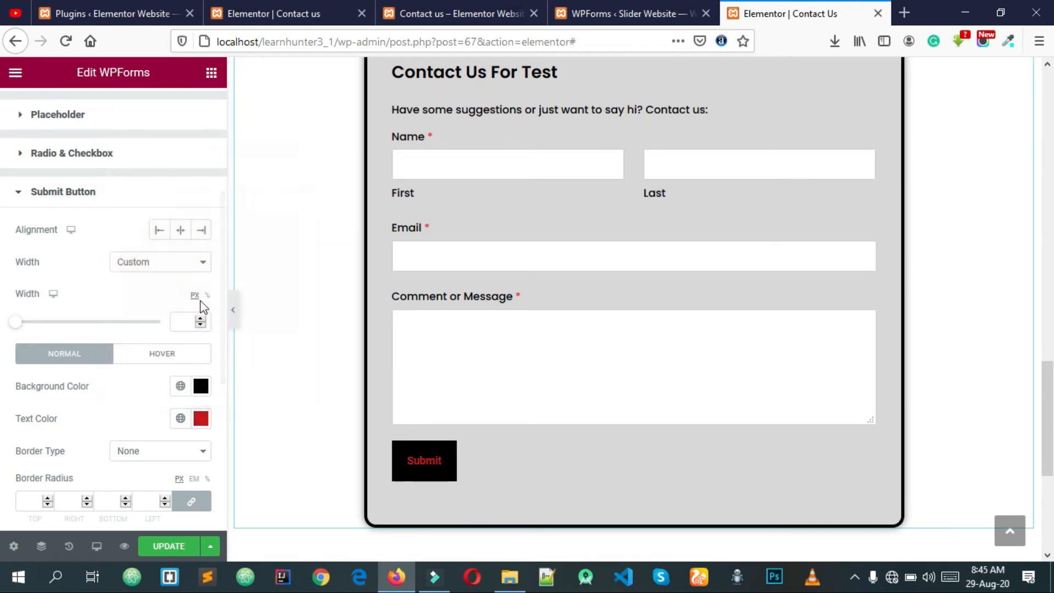
Set the submit button's text color to white (#FFFFFF).
left_click(200, 418)
left_click(180, 296)
mouse_move(81, 210)
left_mouse_down()
mouse_move(112, 231)
mouse_move(75, 176)
left_mouse_up()
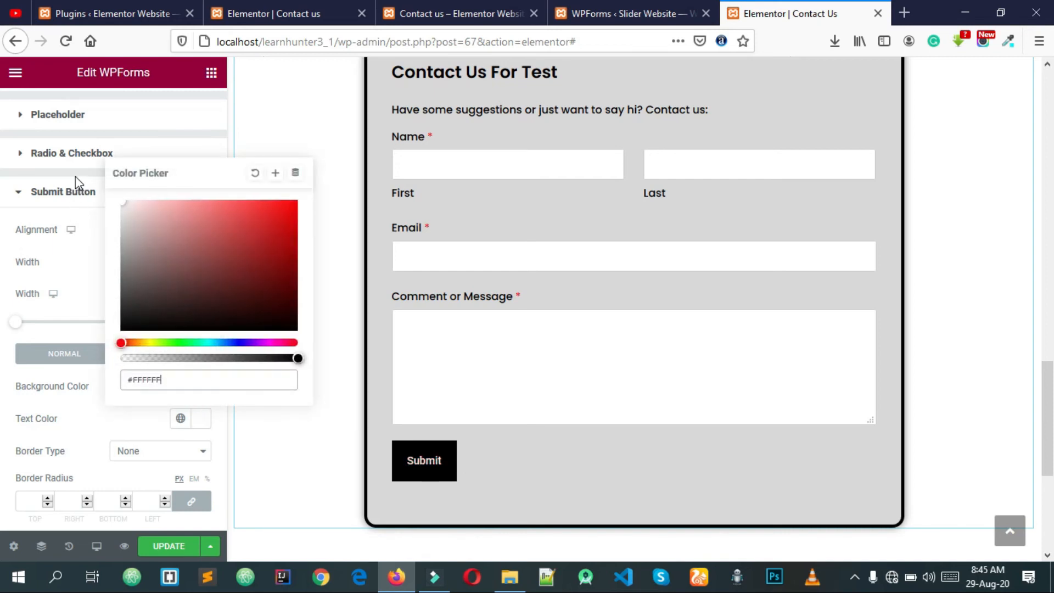
left_click(98, 436)
Give the submit button a Solid border with a width of 5 on all sides.
scroll(97, 437, "down", 3)
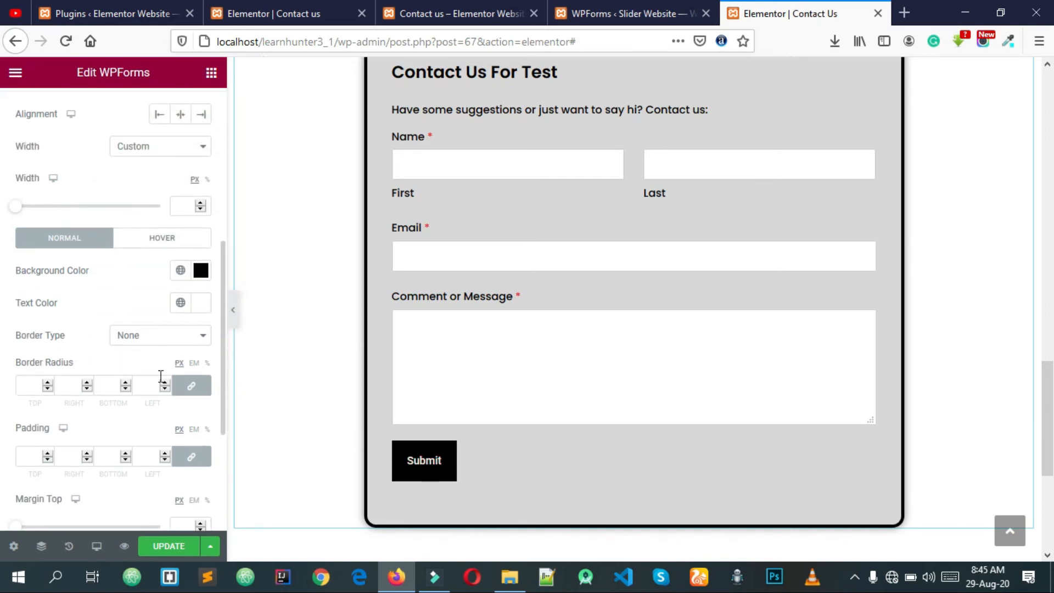
left_click(165, 338)
left_click(149, 372)
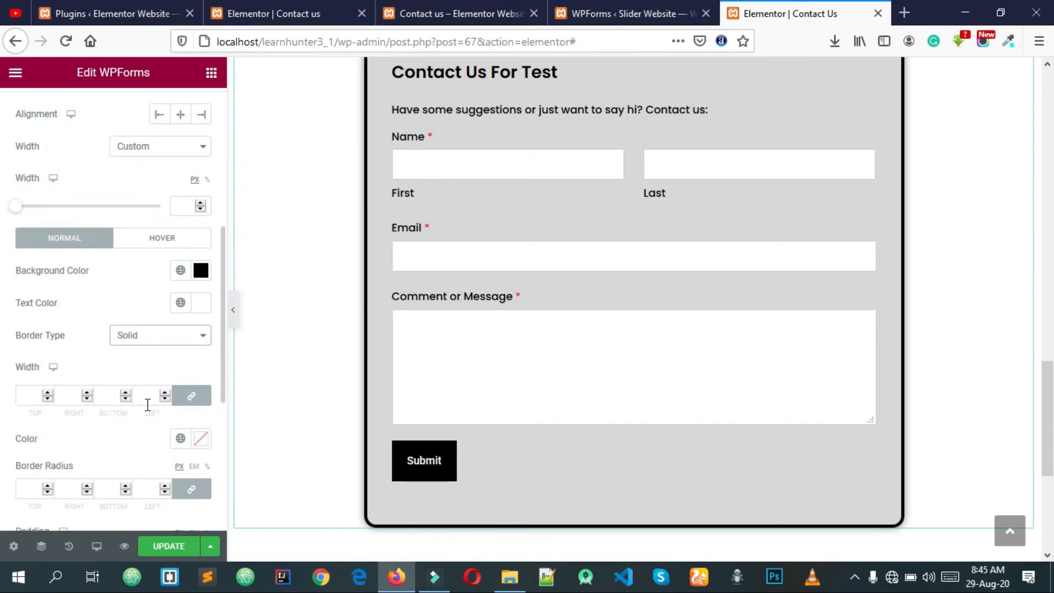
left_click(125, 392)
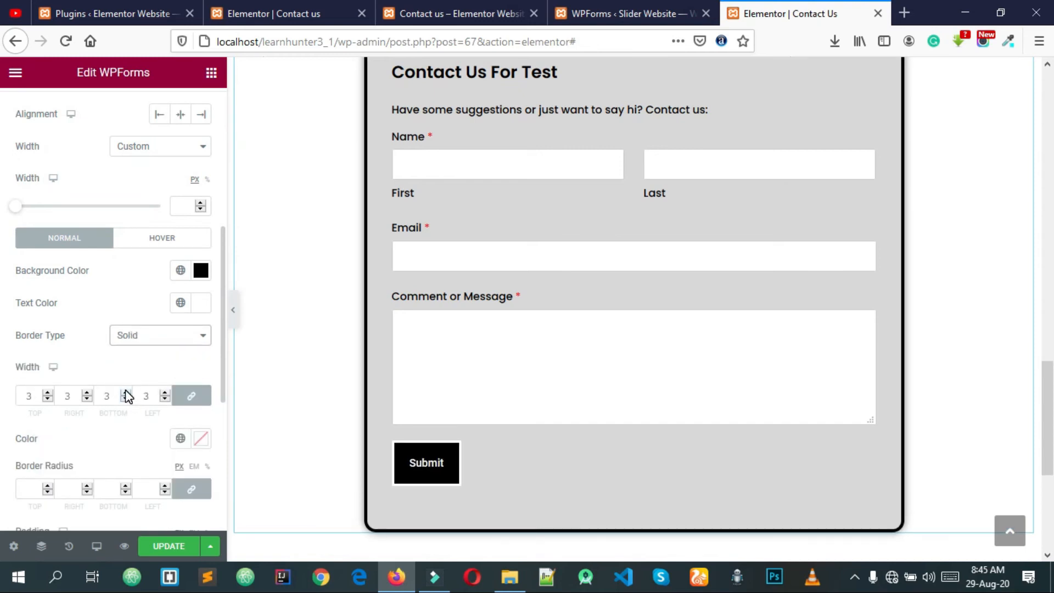
Set the submit button's border color to turquoise (#32E2D2).
scroll(194, 399, "down", 1)
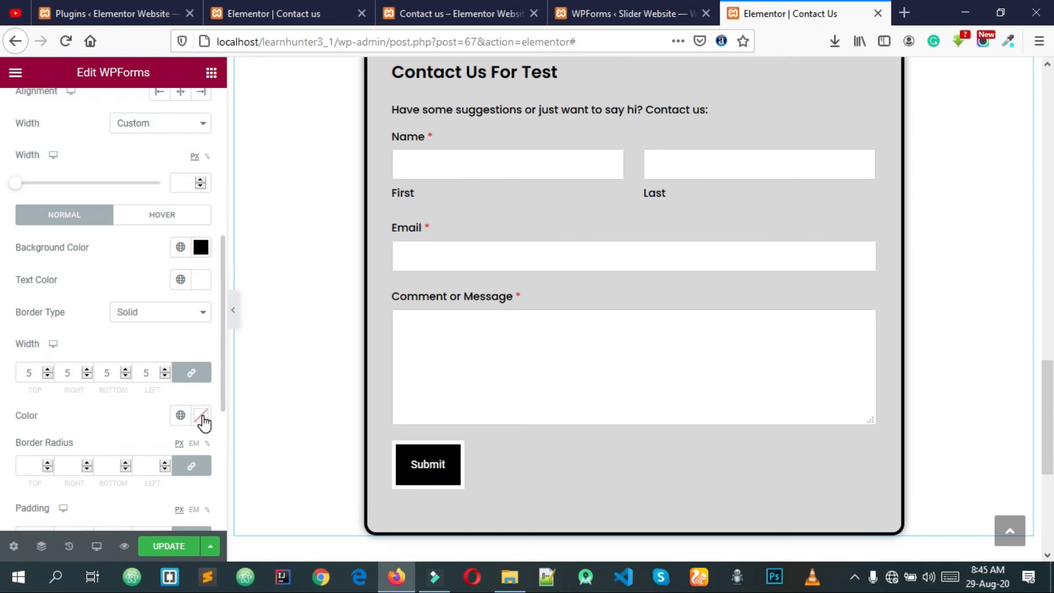
left_click(202, 417)
left_click(206, 340)
left_click_drag(196, 319, 266, 209)
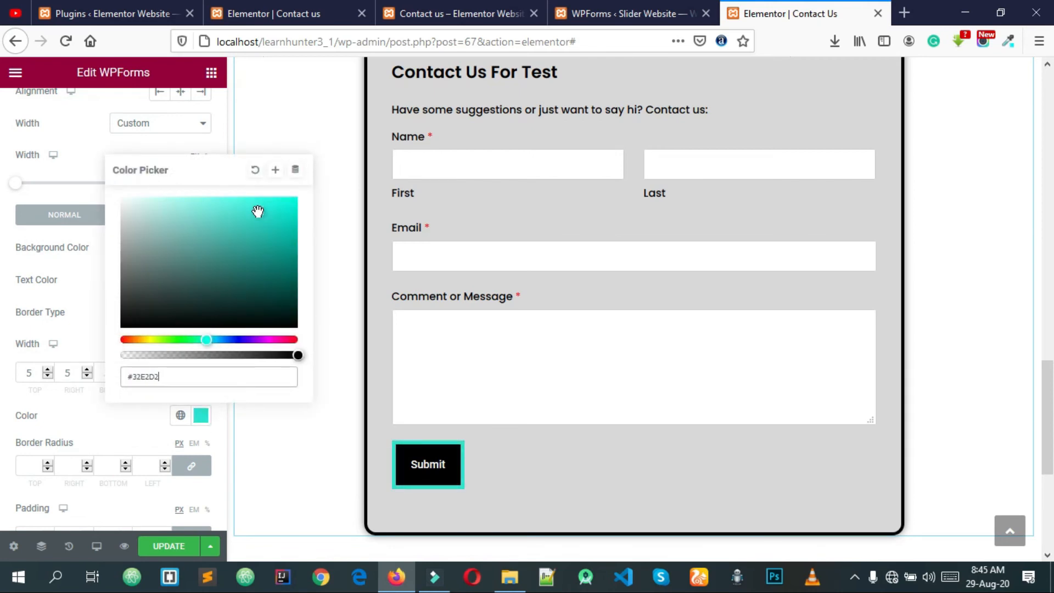
left_click(118, 423)
Set the submit button's border radius to 20 px on all corners.
scroll(104, 423, "down", 2)
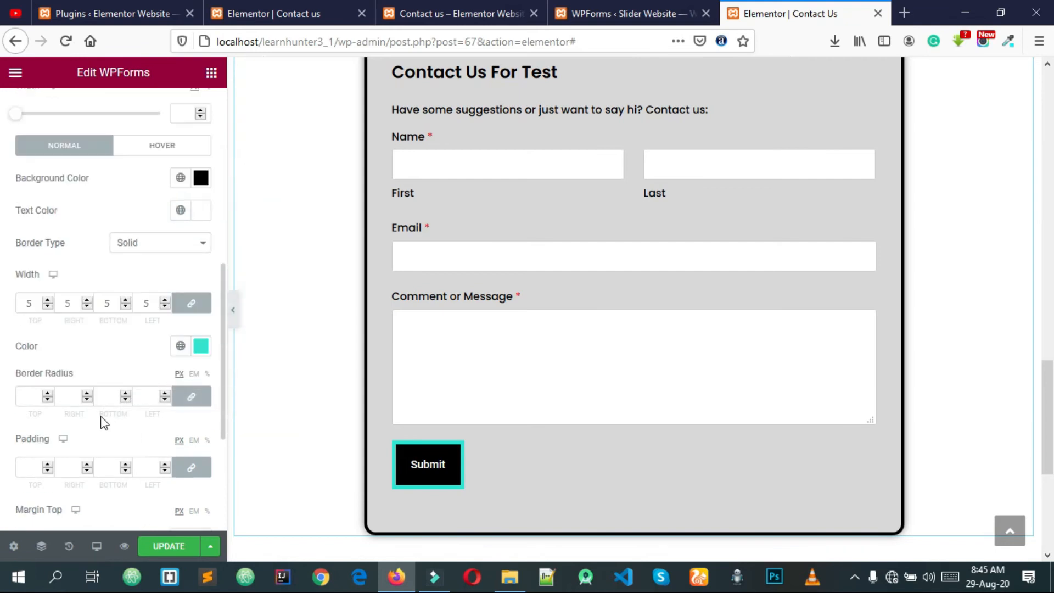
left_click(49, 391)
right_click(49, 390)
left_click(50, 387)
Set the submit button's padding to 20 px on all sides.
scroll(53, 414, "down", 2)
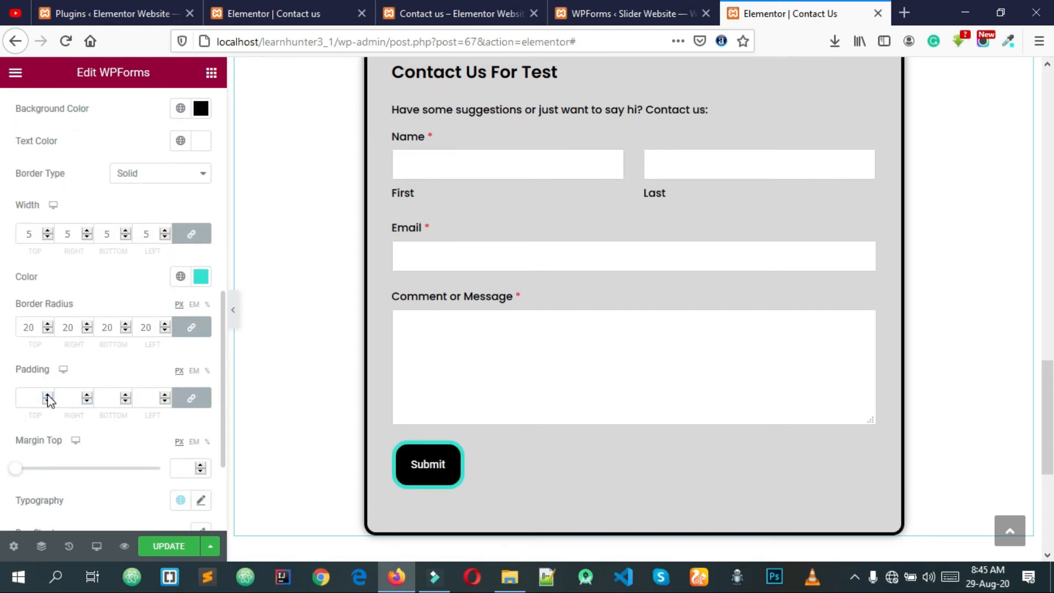
left_click(47, 395)
left_click(48, 395)
left_click(48, 396)
left_click(48, 395)
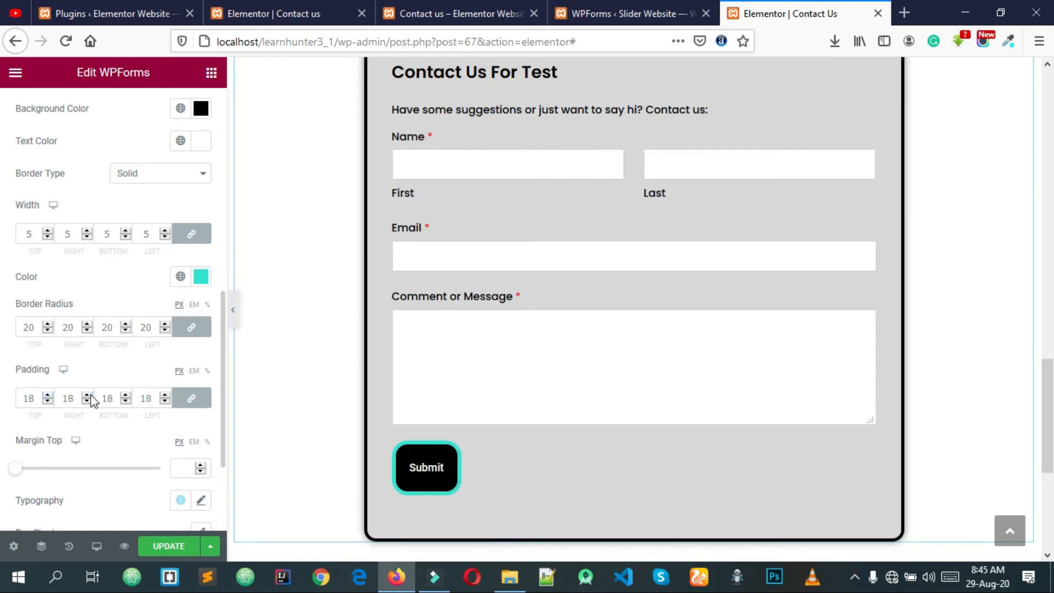
Set the submit button's top margin to 15 px.
scroll(113, 368, "down", 1)
scroll(91, 411, "down", 4)
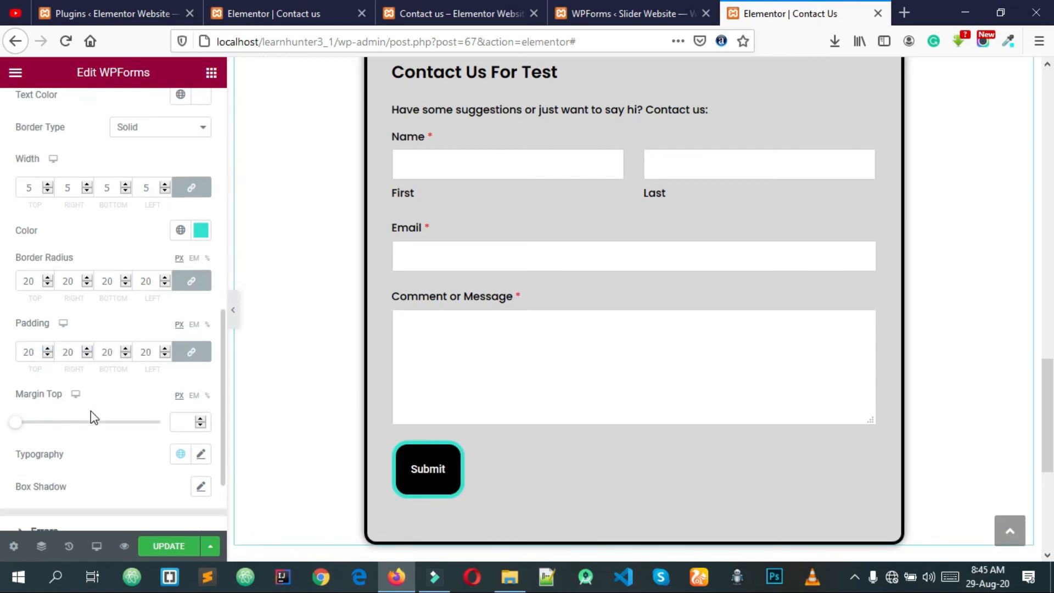
mouse_move(17, 360)
left_mouse_down()
mouse_move(49, 357)
mouse_move(37, 355)
left_mouse_up()
Set the submit button text's font family to Poppins.
left_click(202, 386)
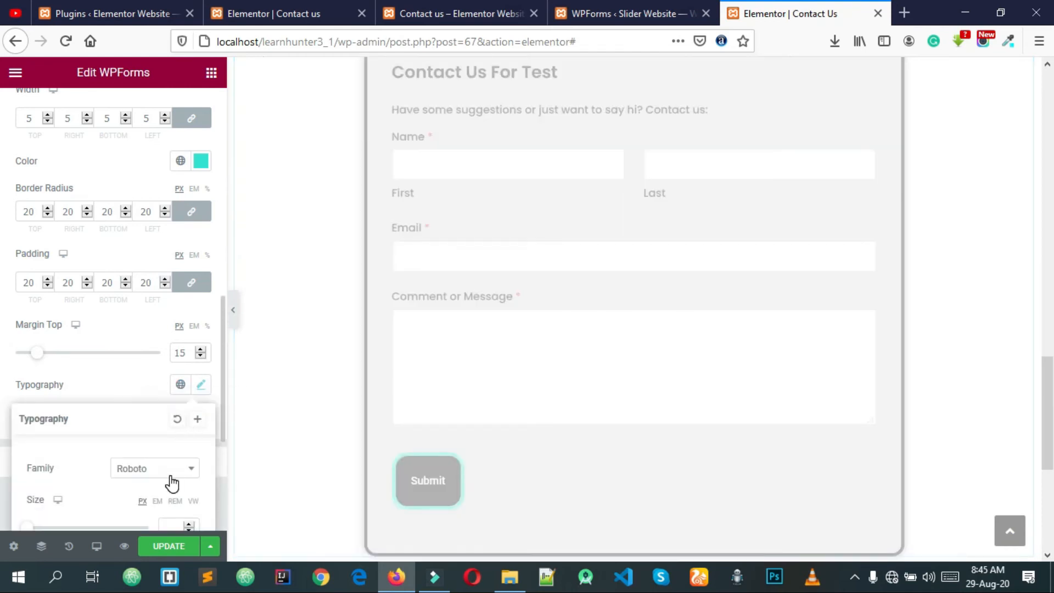
left_click(148, 474)
type("pop")
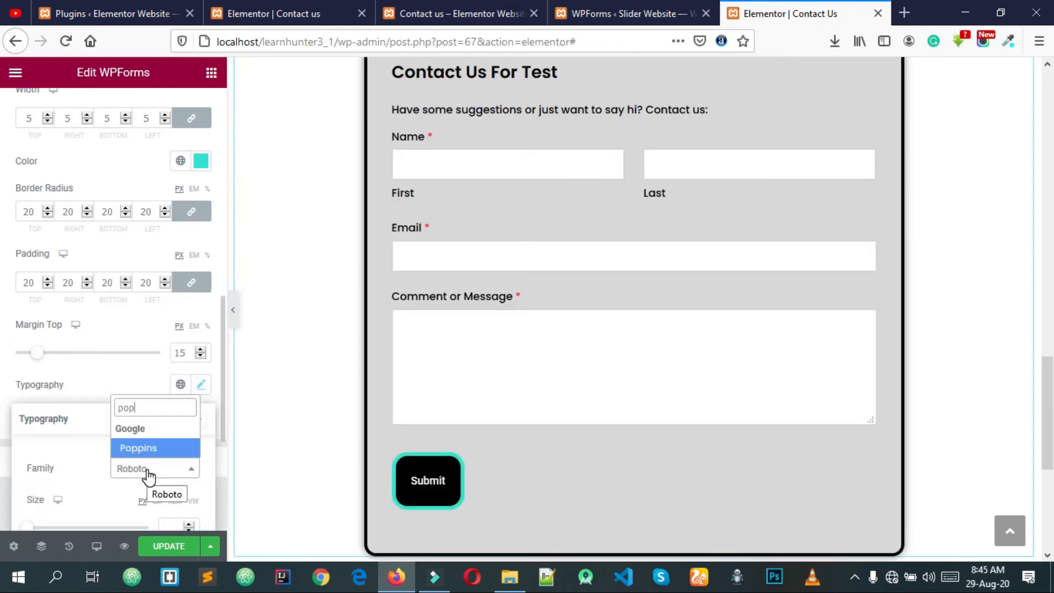
key("Return")
left_click(129, 380)
Set the submit button text's font size to 16 px.
scroll(130, 380, "down", 1)
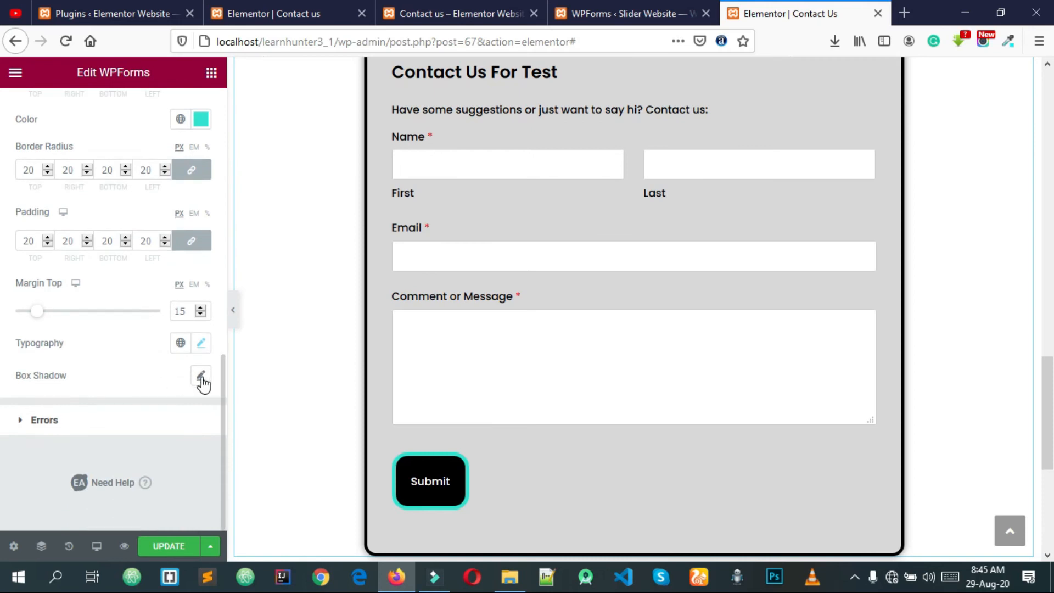
left_click(201, 343)
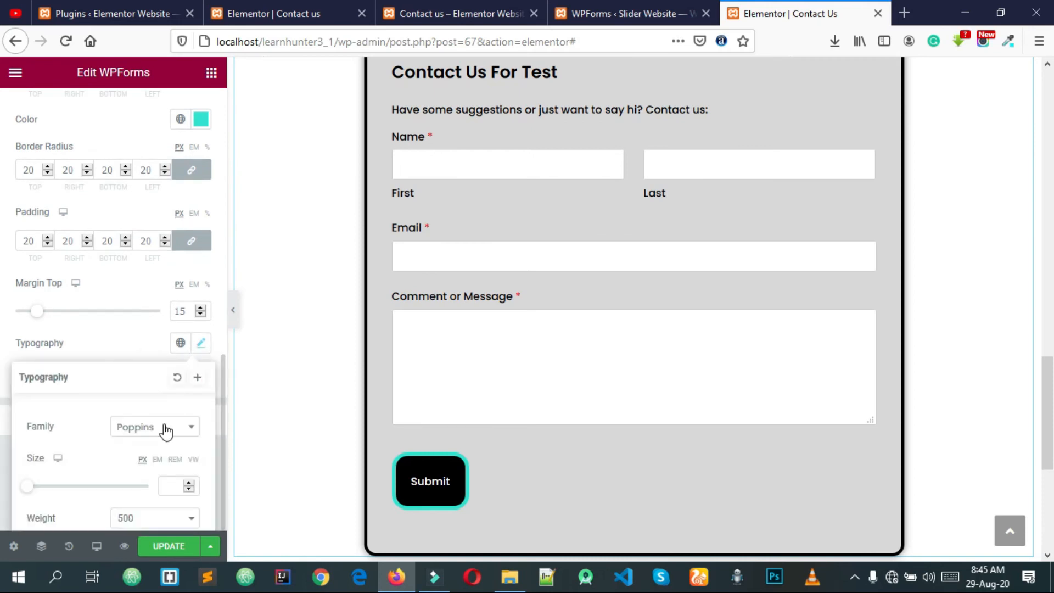
left_click(171, 495)
type("16")
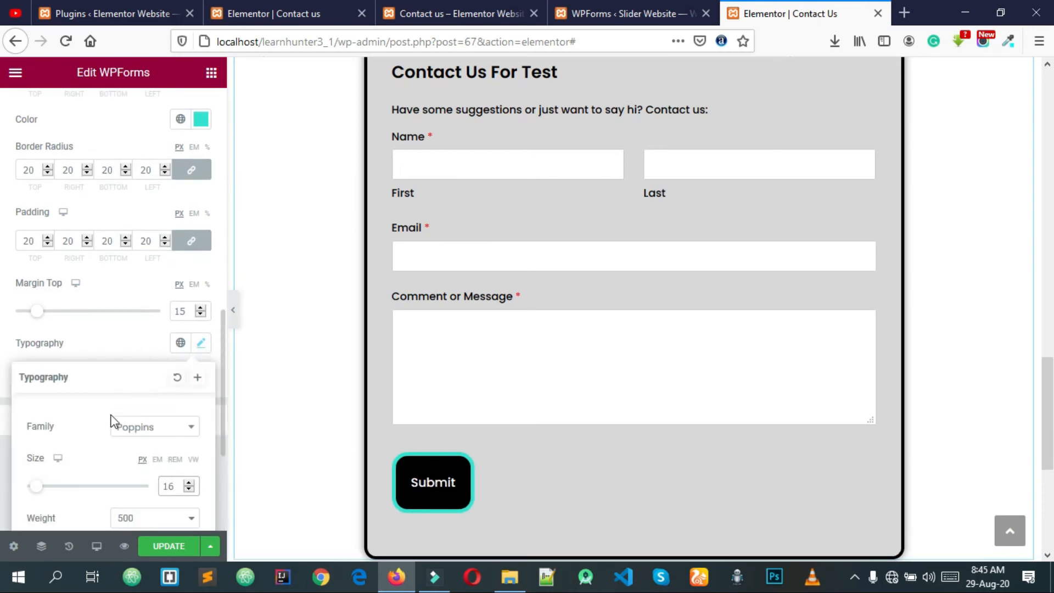
Try the Bold weight for the submit button text, and set its font weight to 900.
scroll(111, 421, "down", 3)
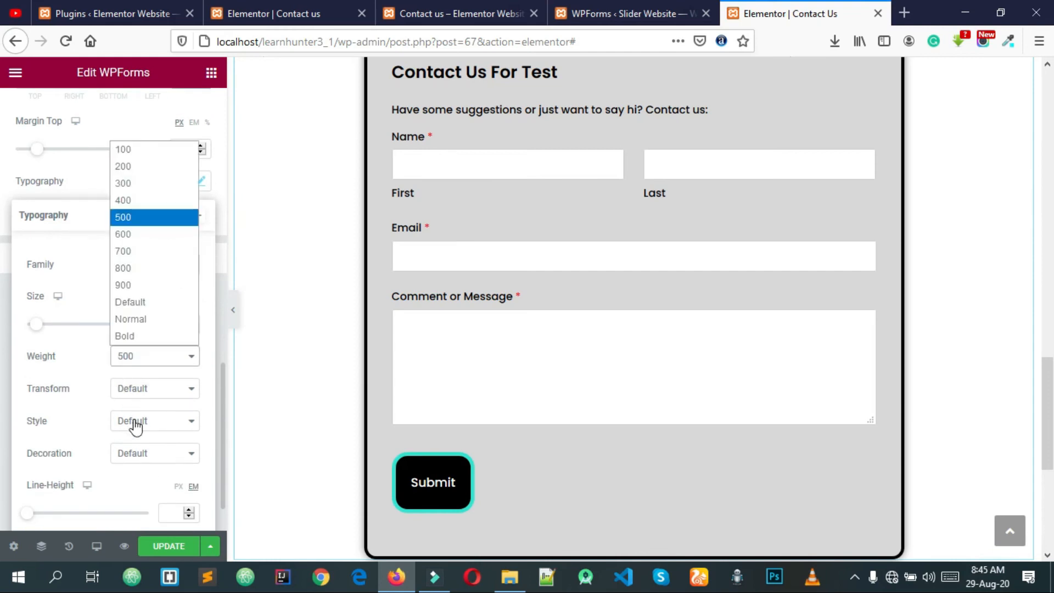
left_click(124, 336)
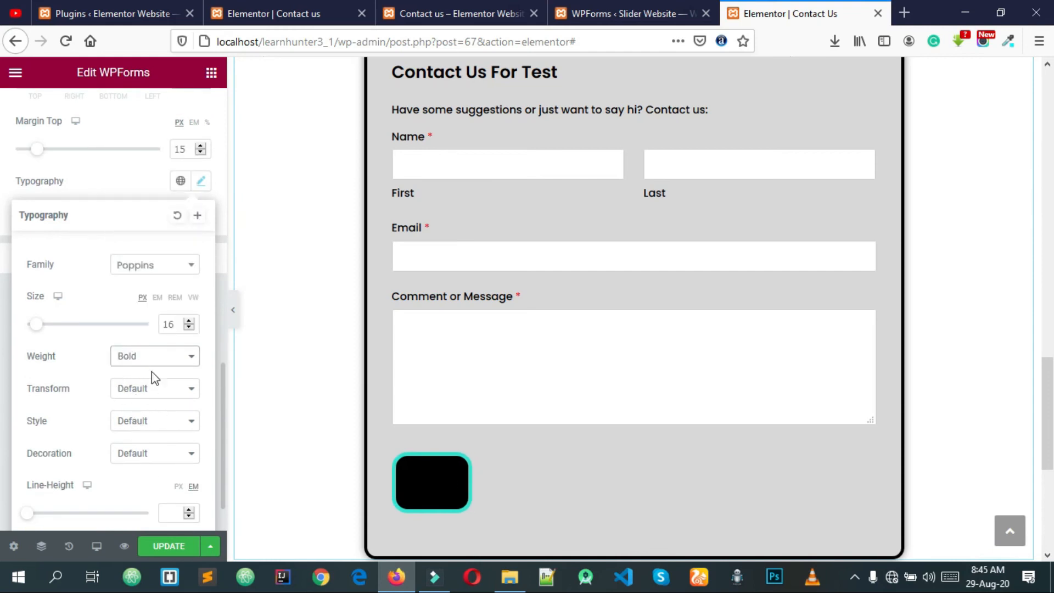
left_click(142, 359)
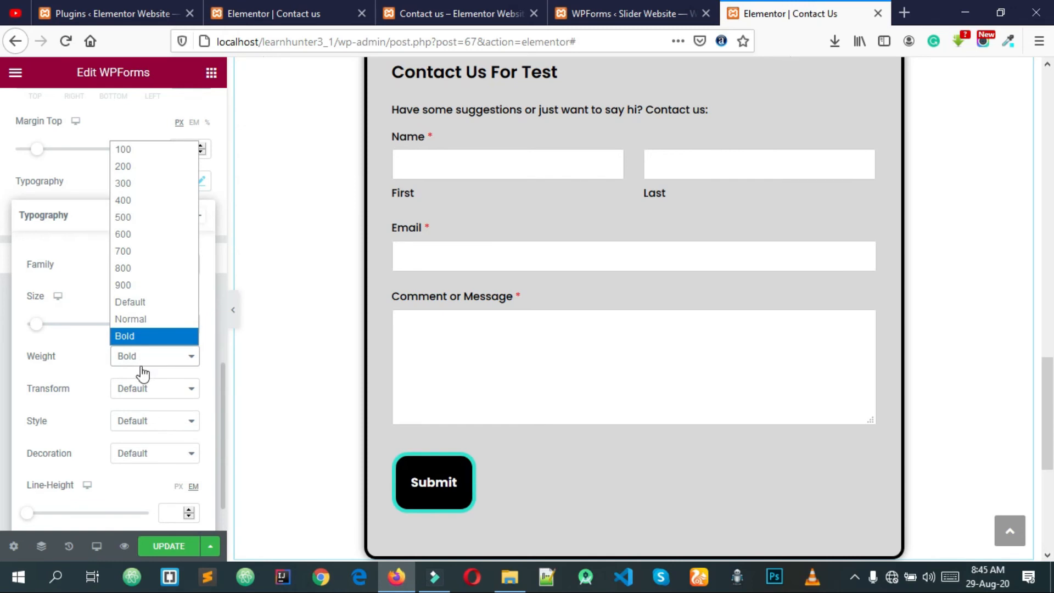
left_click(73, 394)
left_click(143, 362)
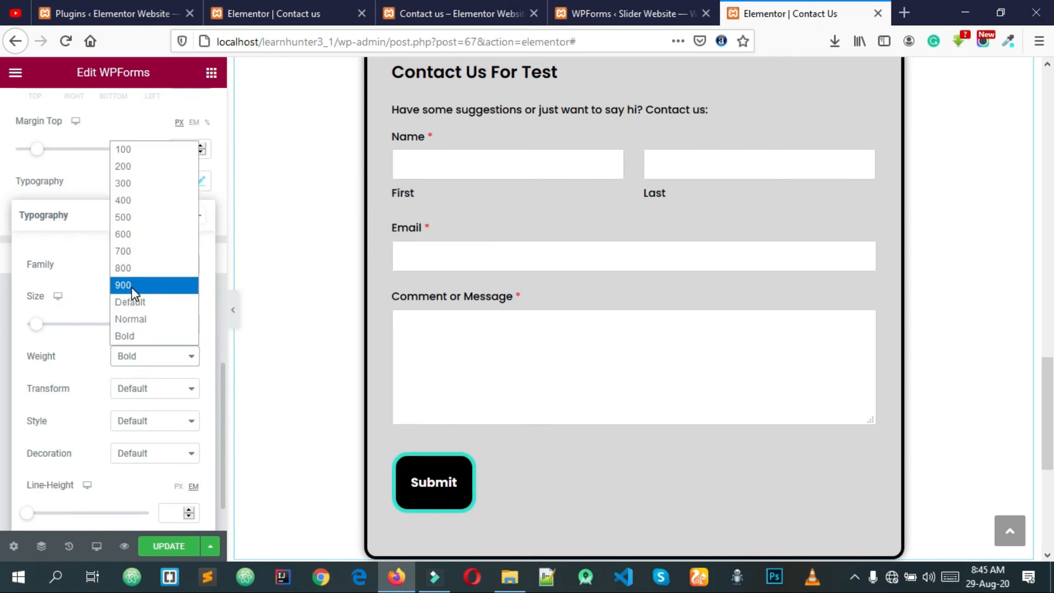
left_click(132, 286)
Set the submit button text's transform to Uppercase and close the typography settings.
scroll(88, 428, "down", 2)
left_click(137, 325)
left_click(140, 357)
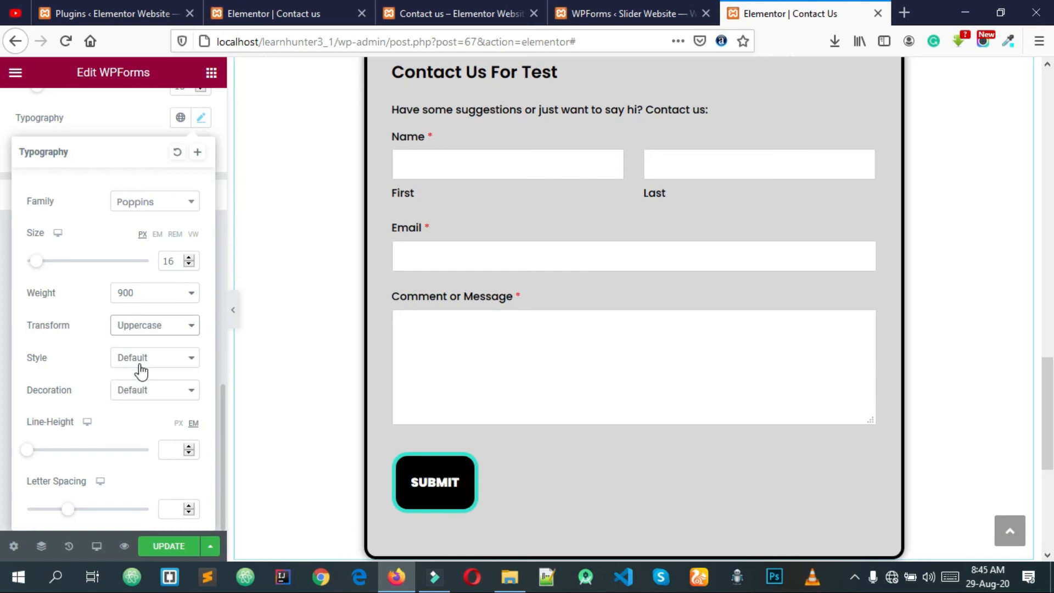
left_click(91, 128)
Add a box shadow to the submit button and set its color to a semi-transparent cyan, about rgba(9, 190, 196, 0.79).
left_click(202, 148)
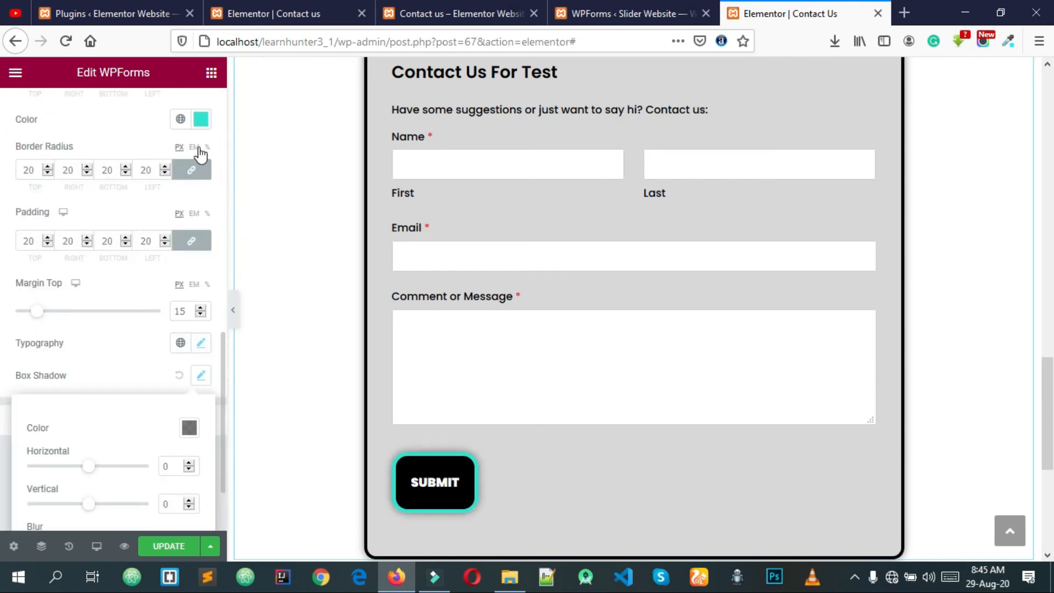
scroll(131, 392, "down", 2)
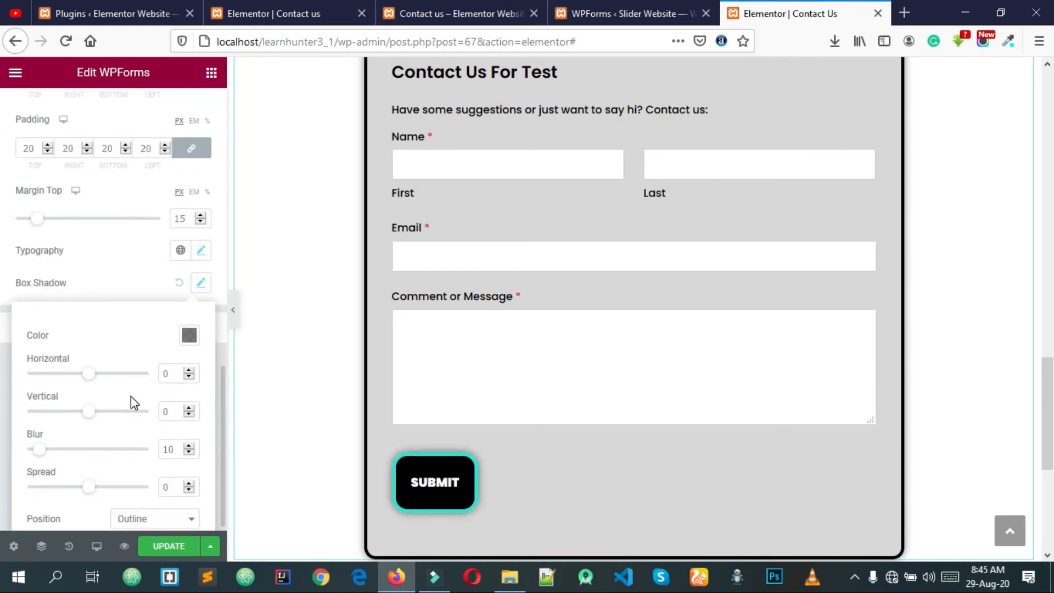
left_click(189, 325)
left_click_drag(225, 267, 250, 265)
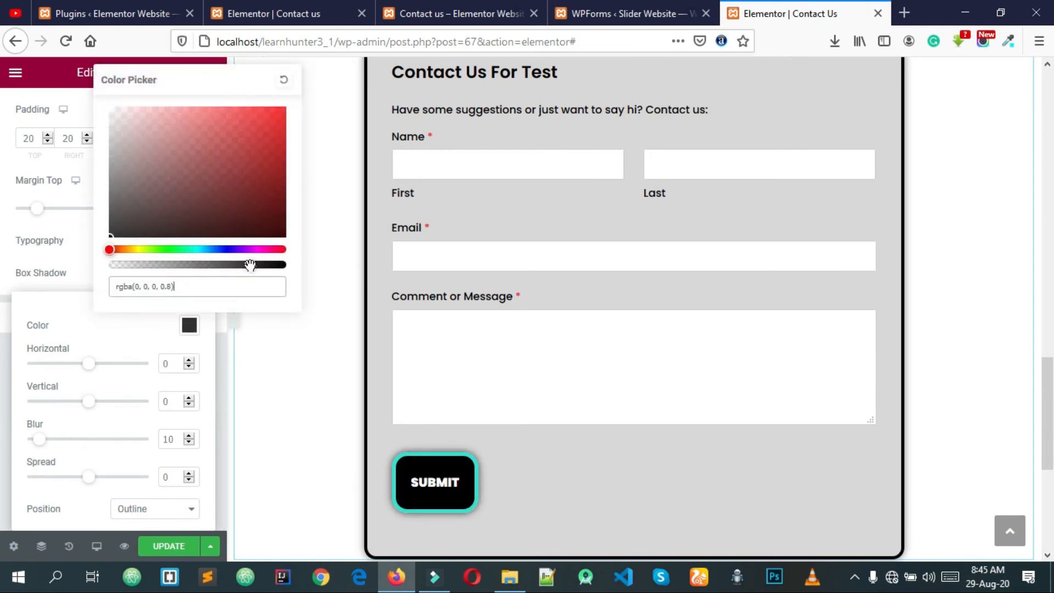
mouse_move(152, 201)
left_mouse_down()
mouse_move(163, 229)
mouse_move(228, 191)
mouse_move(251, 156)
left_mouse_up()
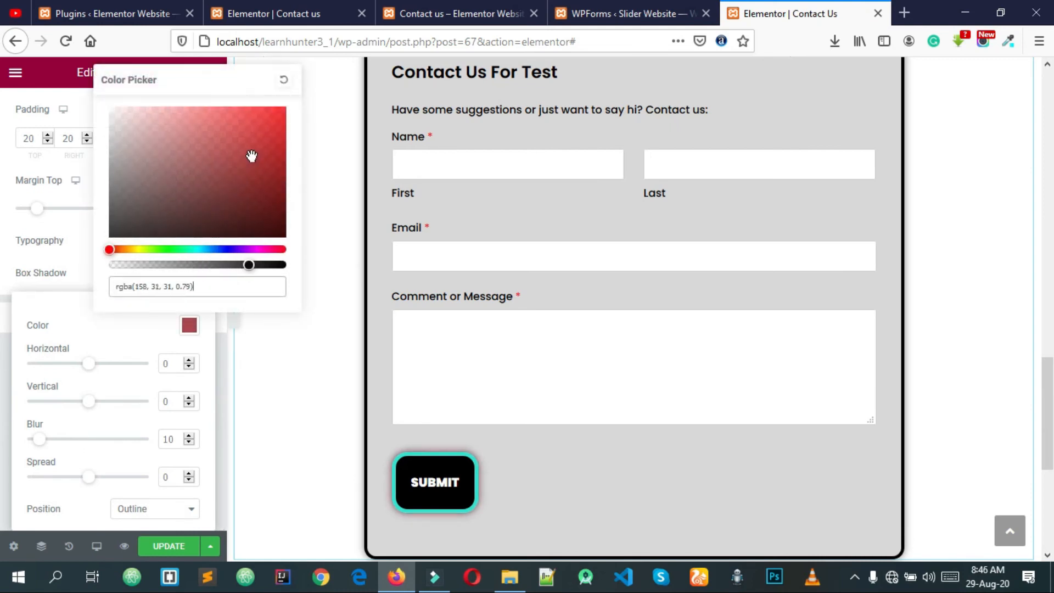
mouse_move(244, 204)
left_mouse_down()
mouse_move(145, 260)
mouse_move(216, 249)
mouse_move(199, 249)
left_mouse_up()
left_click_drag(176, 214, 284, 135)
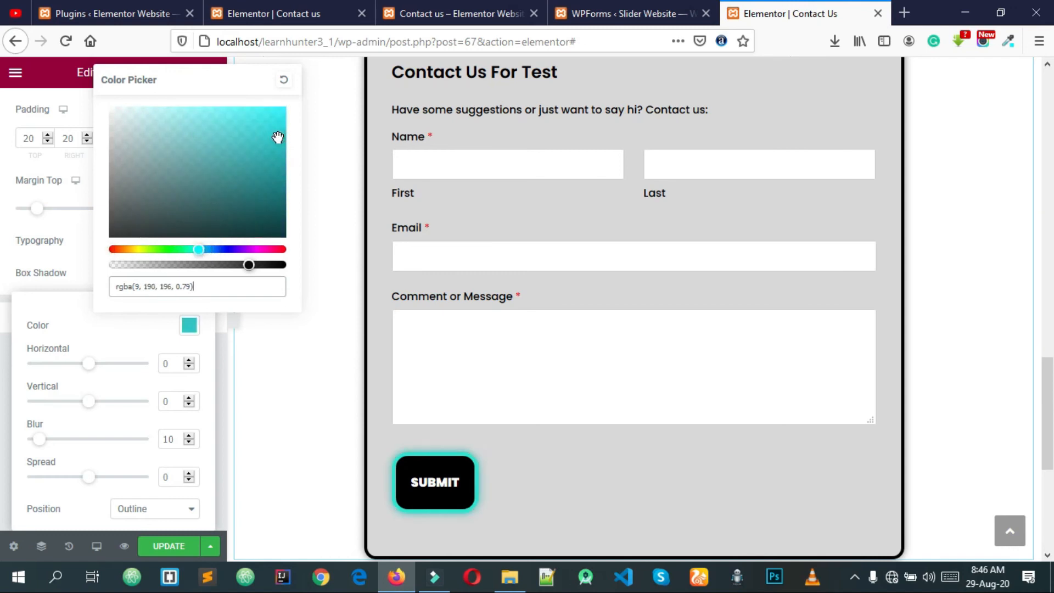
left_click(59, 252)
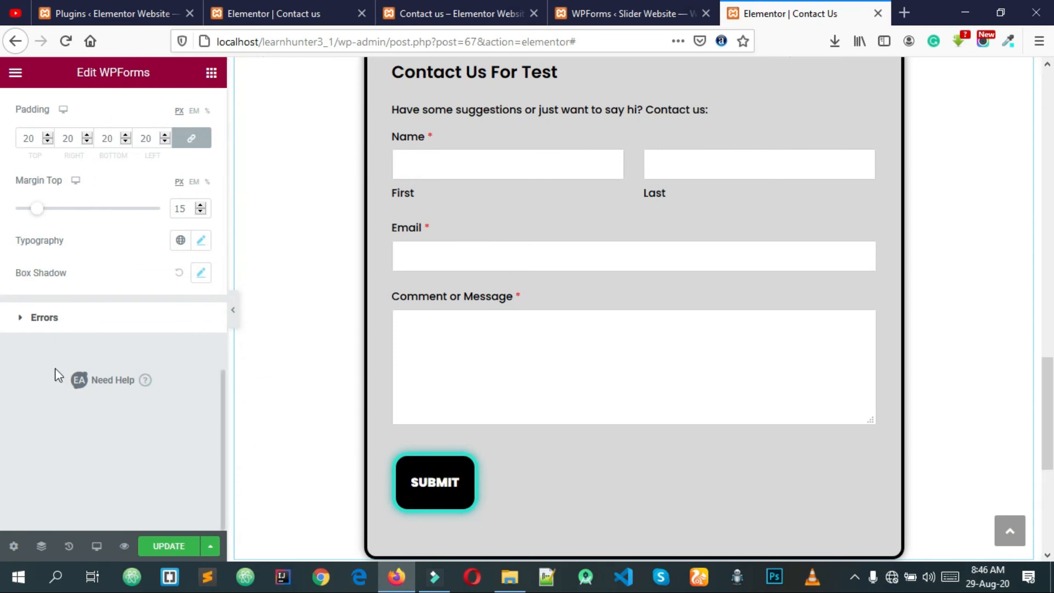
Examine the Errors style settings and compare the appearance of the two contact forms on the page.
left_click(117, 324)
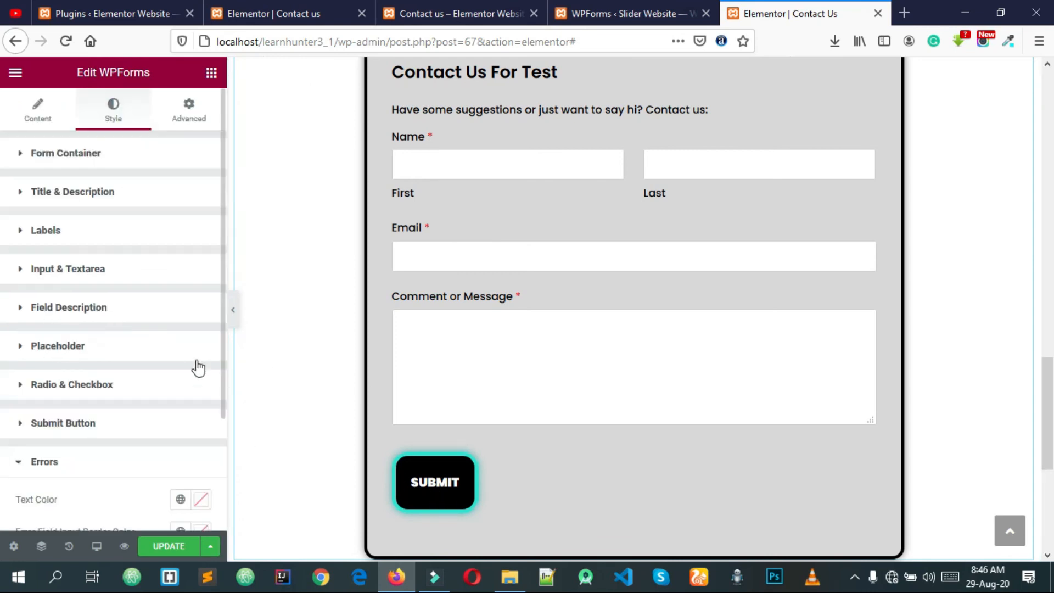
scroll(142, 439, "down", 2)
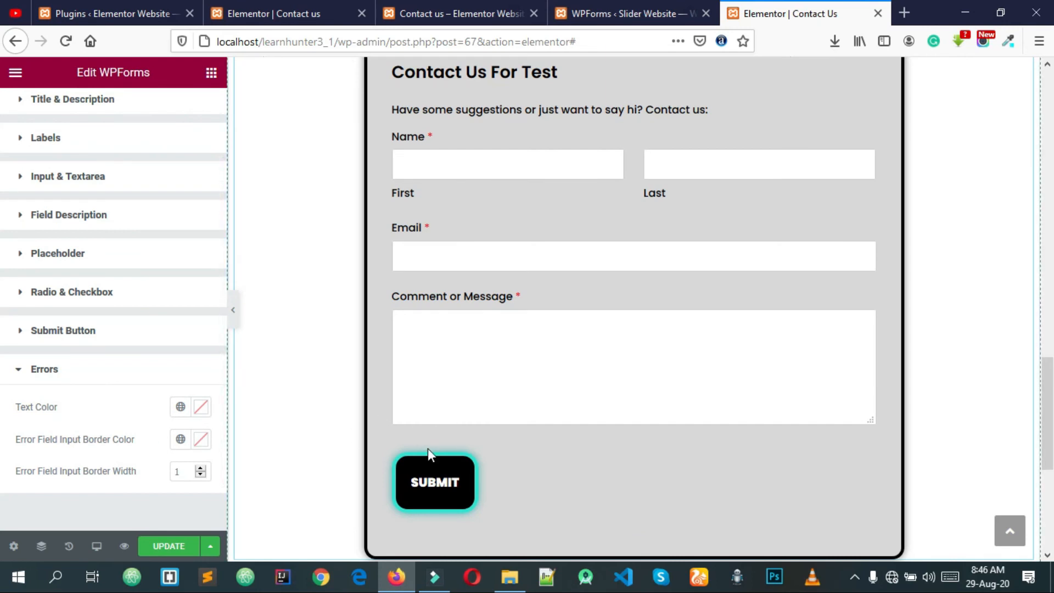
scroll(438, 313, "up", 3)
scroll(438, 327, "down", 3)
scroll(449, 334, "up", 6)
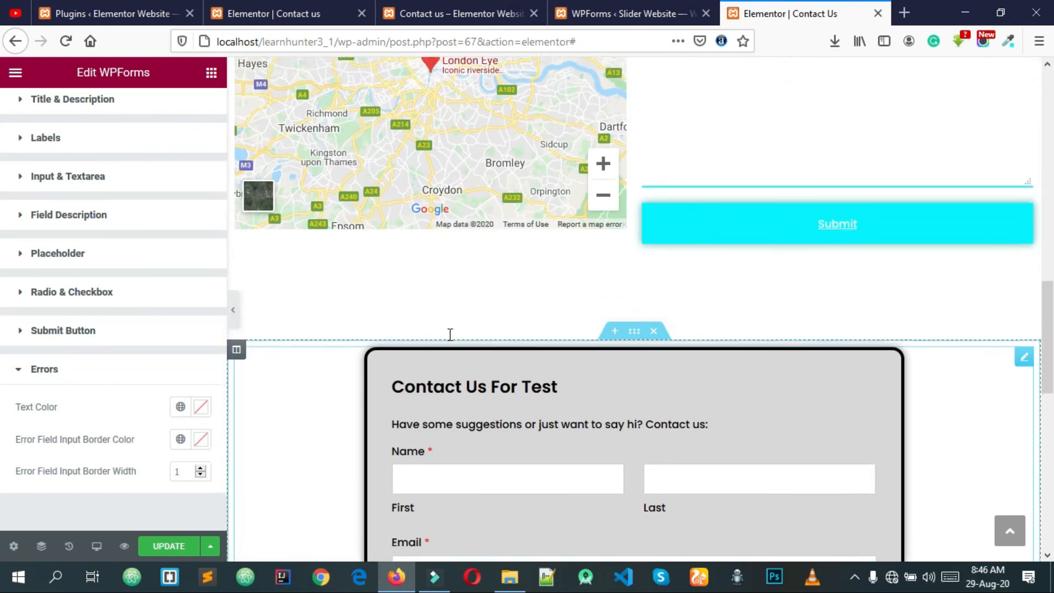
scroll(447, 361, "down", 6)
scroll(511, 318, "up", 4)
scroll(496, 345, "down", 3)
scroll(435, 332, "down", 2)
scroll(319, 309, "up", 6)
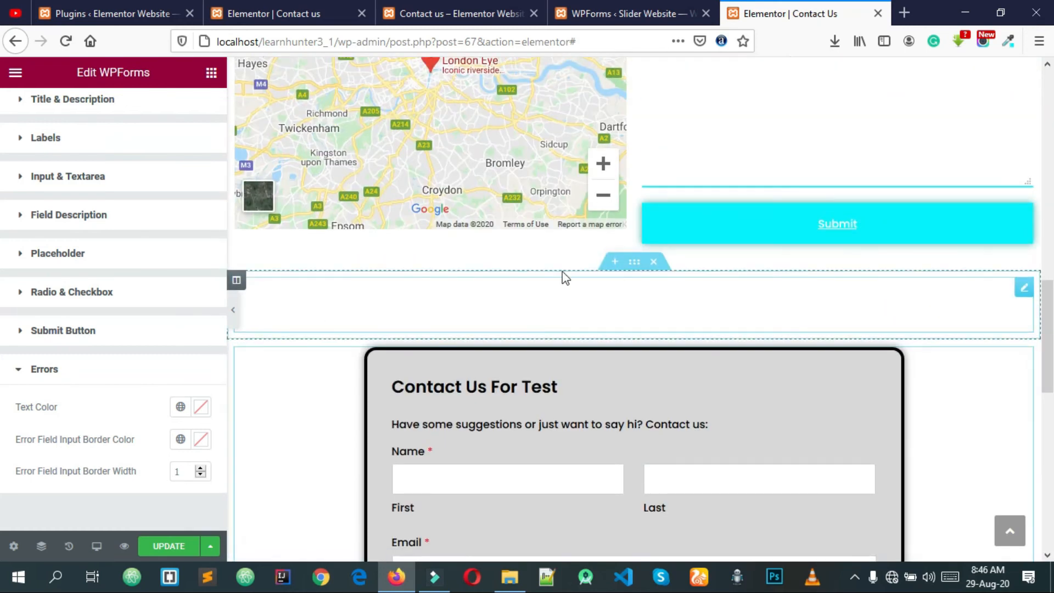
scroll(738, 247, "up", 6)
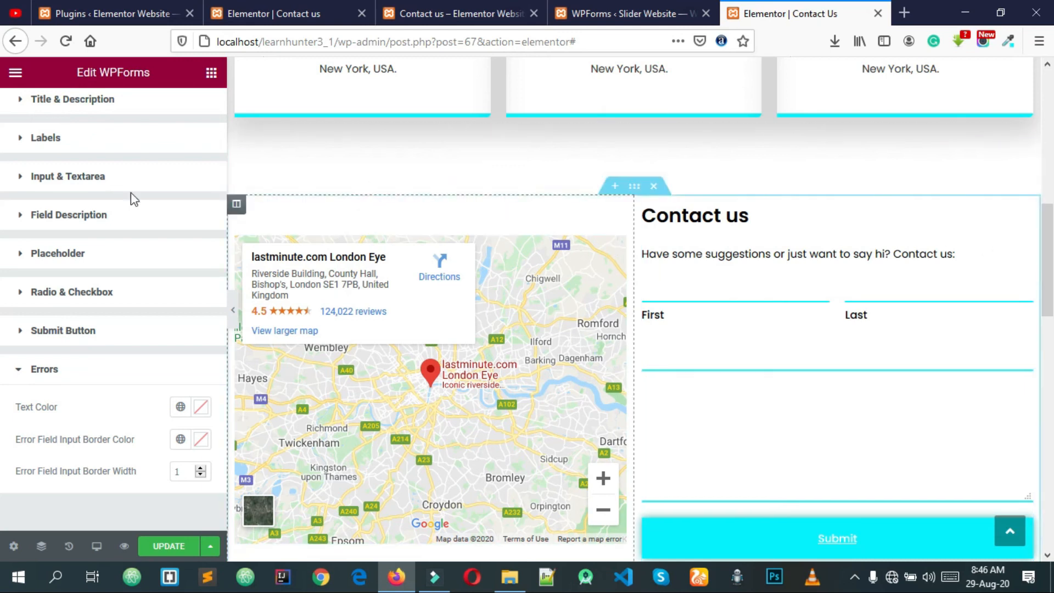
Examine the Input & Textarea style settings of the Contact Us For Test form.
left_click(114, 188)
scroll(87, 338, "down", 3)
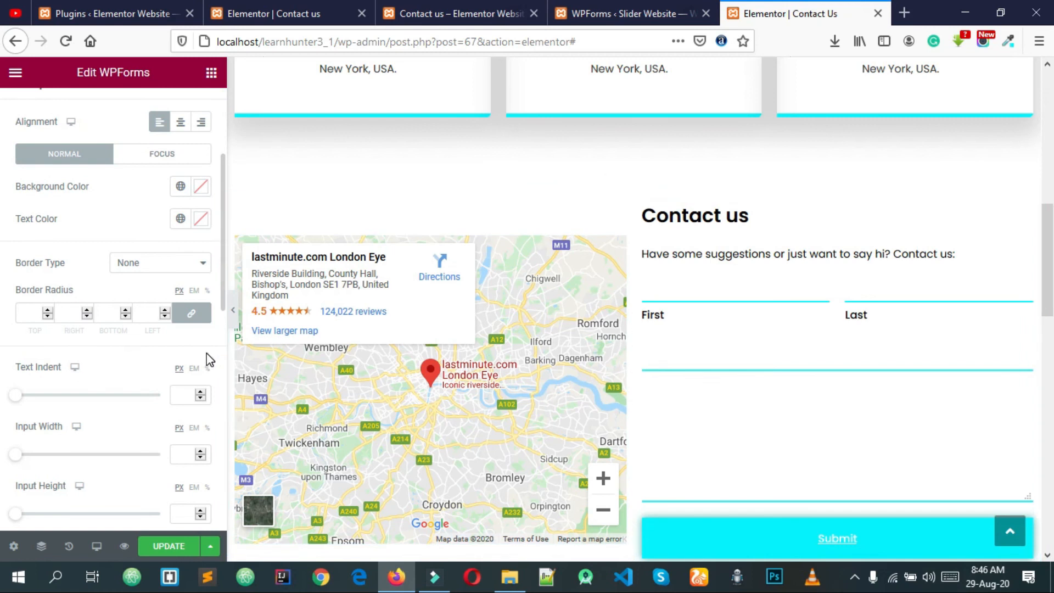
scroll(207, 356, "down", 3)
scroll(202, 358, "down", 2)
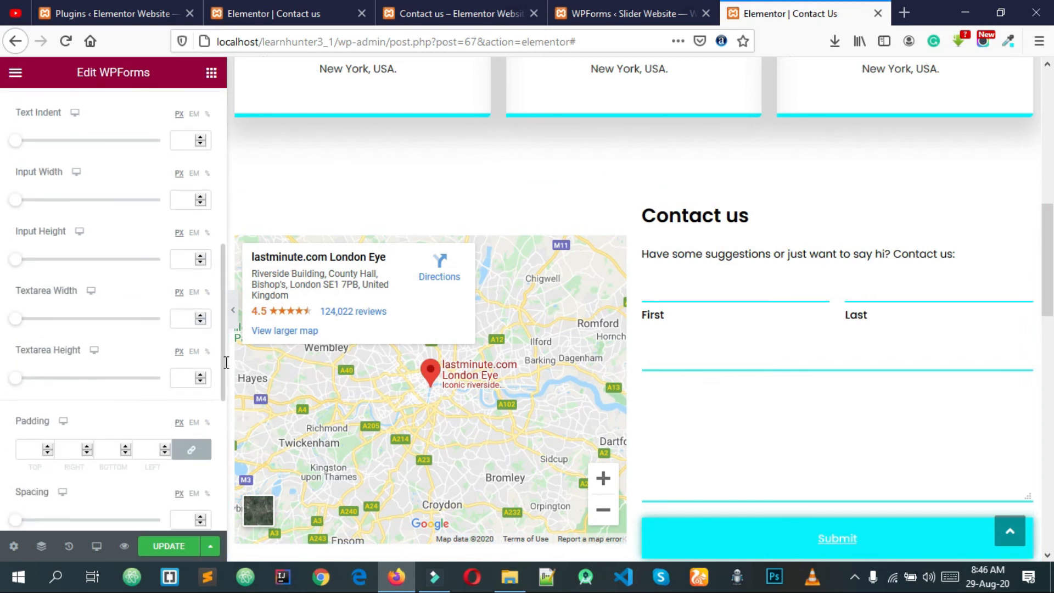
scroll(748, 340, "down", 5)
scroll(822, 220, "up", 5)
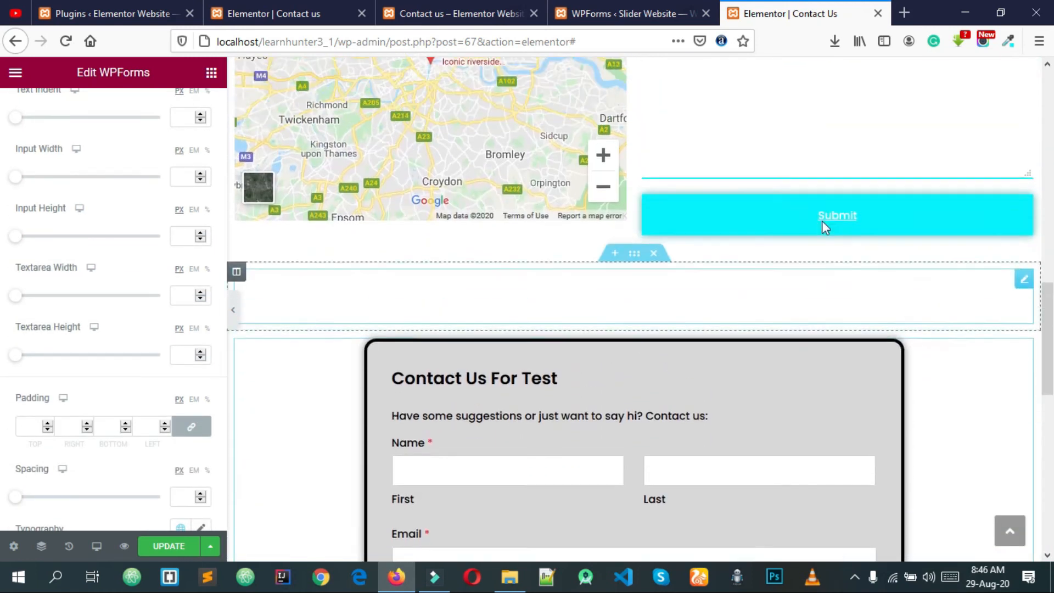
Look through the advanced, container, title and description, and field description settings of the contact form beside the map.
left_click(1022, 134)
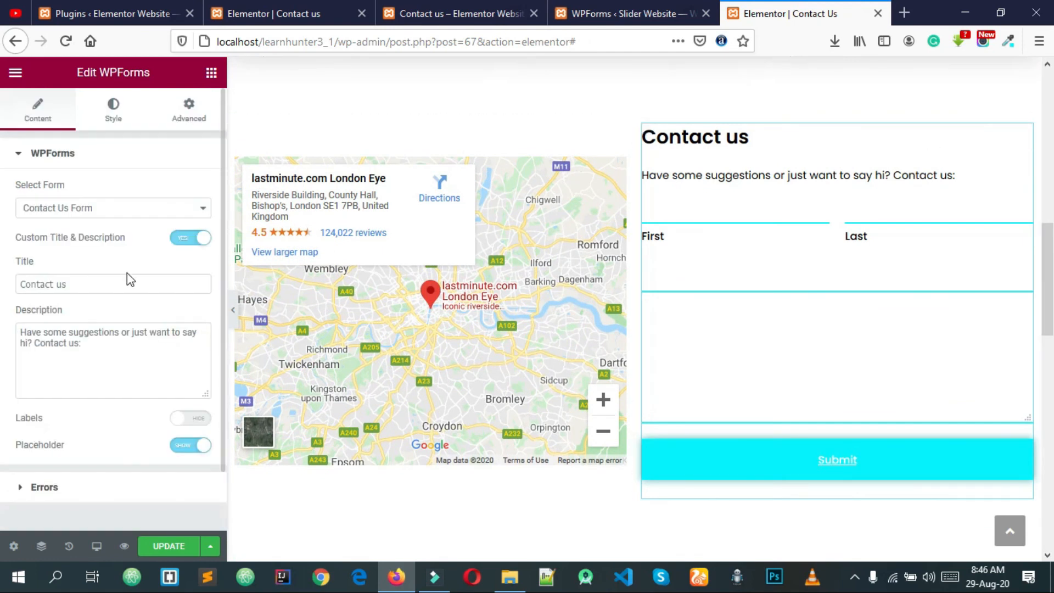
left_click(188, 112)
scroll(117, 405, "down", 2)
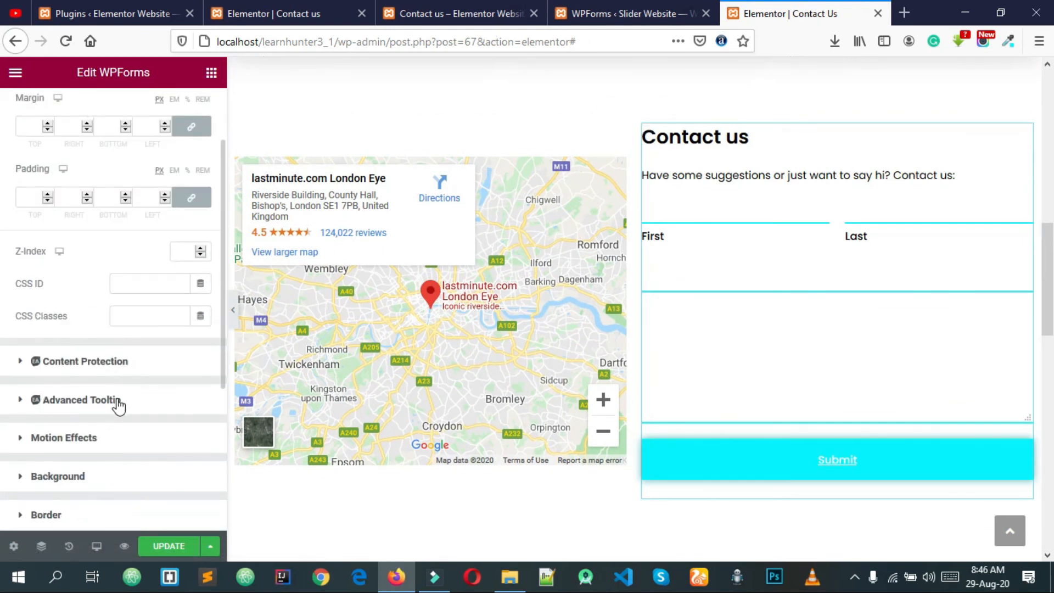
left_click(117, 427)
scroll(111, 421, "down", 1)
scroll(110, 384, "up", 1)
left_click(113, 110)
scroll(91, 294, "down", 4)
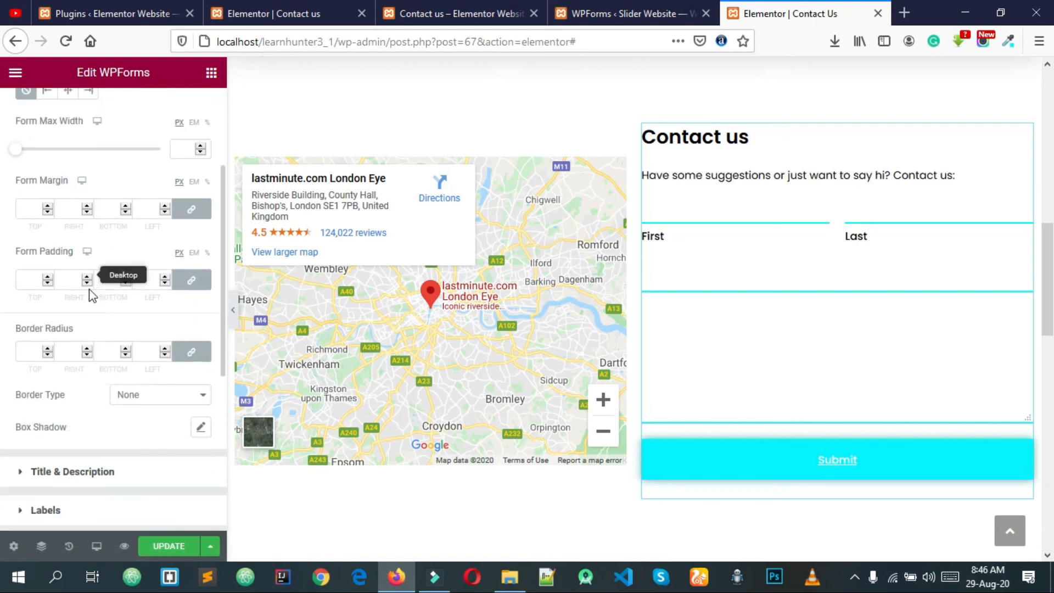
left_click(81, 426)
scroll(80, 414, "down", 5)
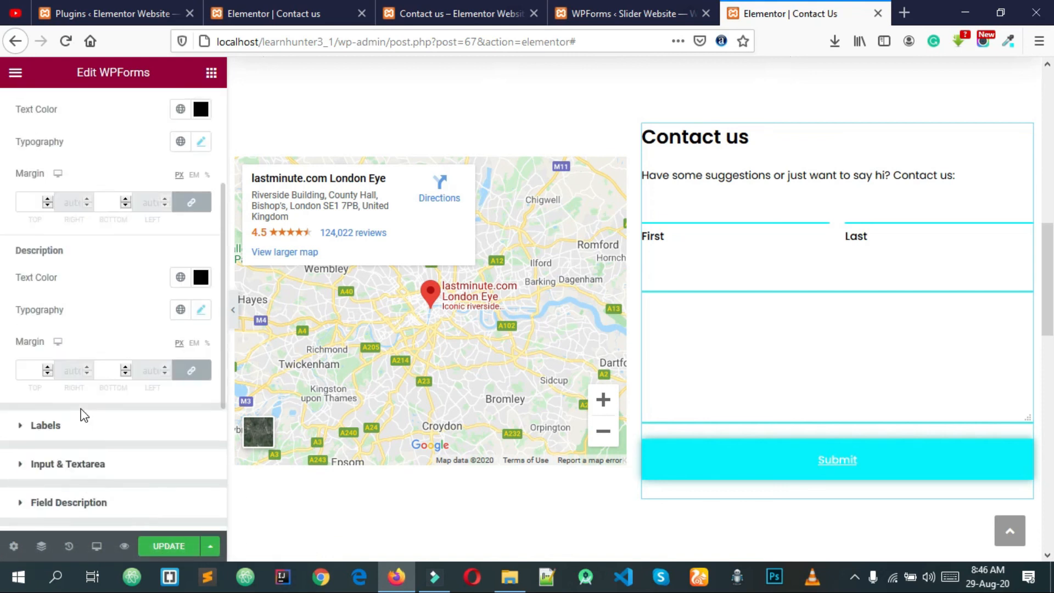
left_click(88, 411)
scroll(94, 395, "down", 2)
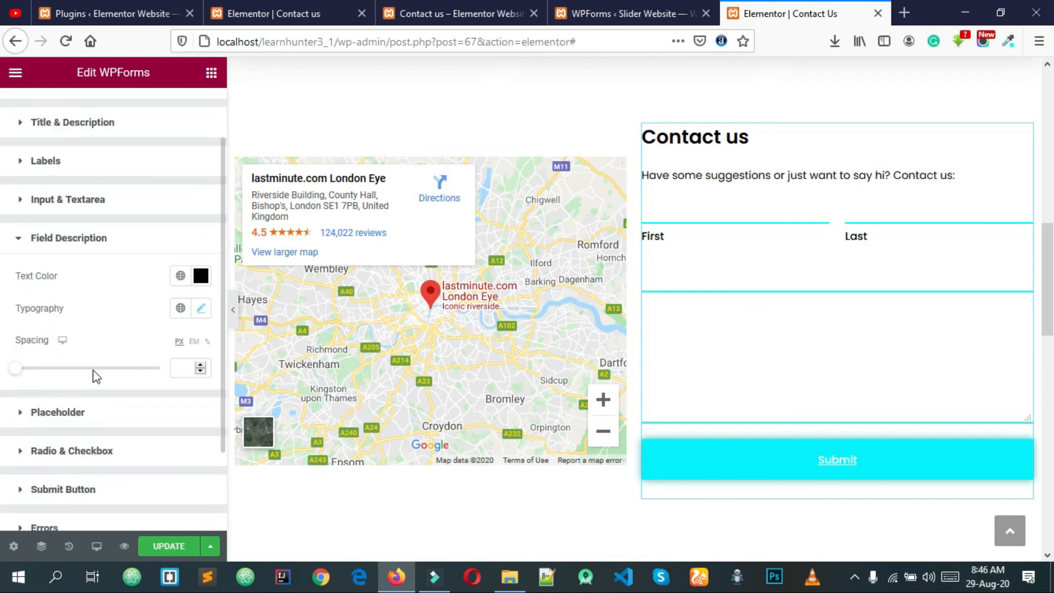
Examine the Input & Textarea border and size settings of the contact form beside the map.
left_click(93, 201)
scroll(90, 239, "down", 4)
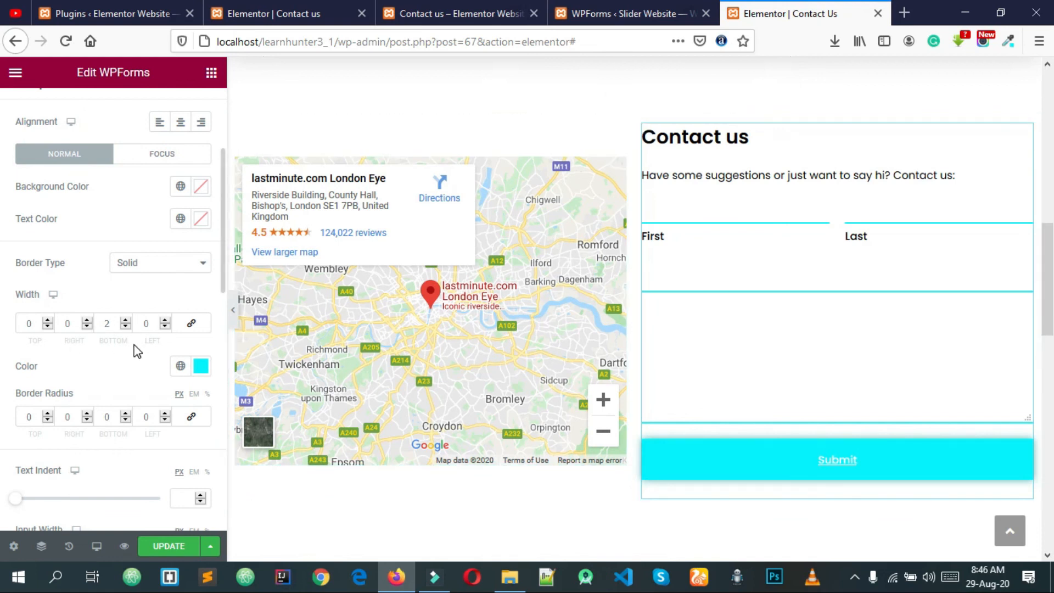
scroll(124, 379, "down", 5)
scroll(971, 264, "down", 5)
scroll(149, 443, "down", 1)
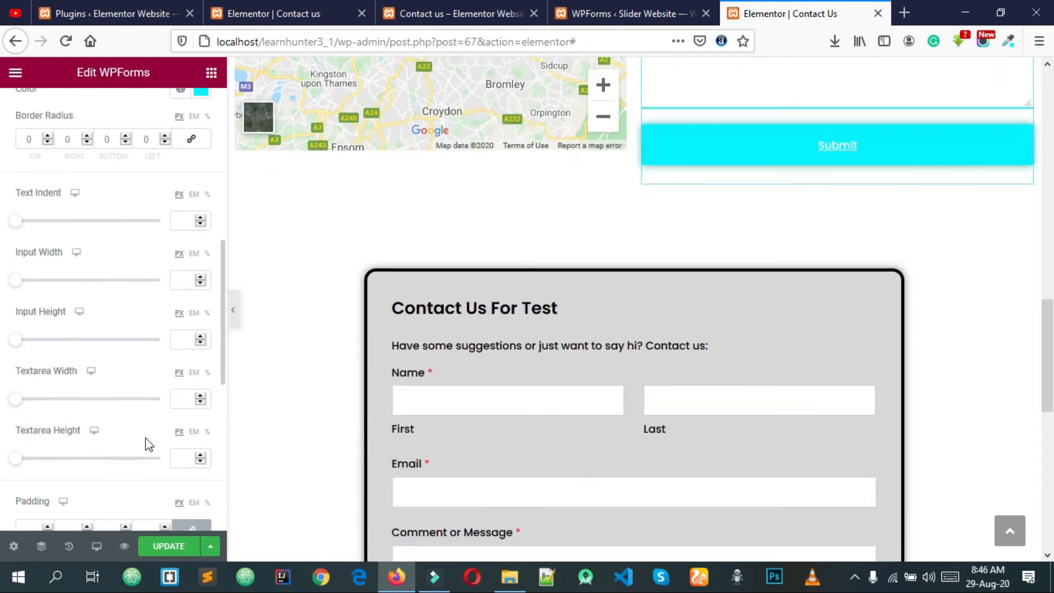
scroll(148, 444, "down", 1)
scroll(575, 297, "down", 3)
scroll(492, 320, "down", 5)
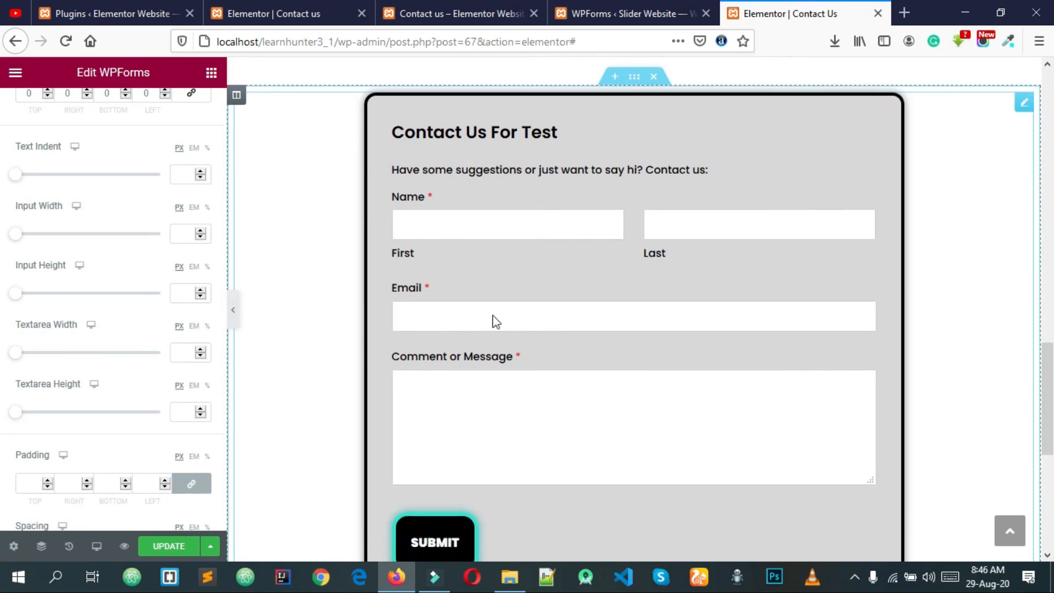
Delete the section containing the Contact Us For Test form and update the page.
scroll(473, 295, "up", 8)
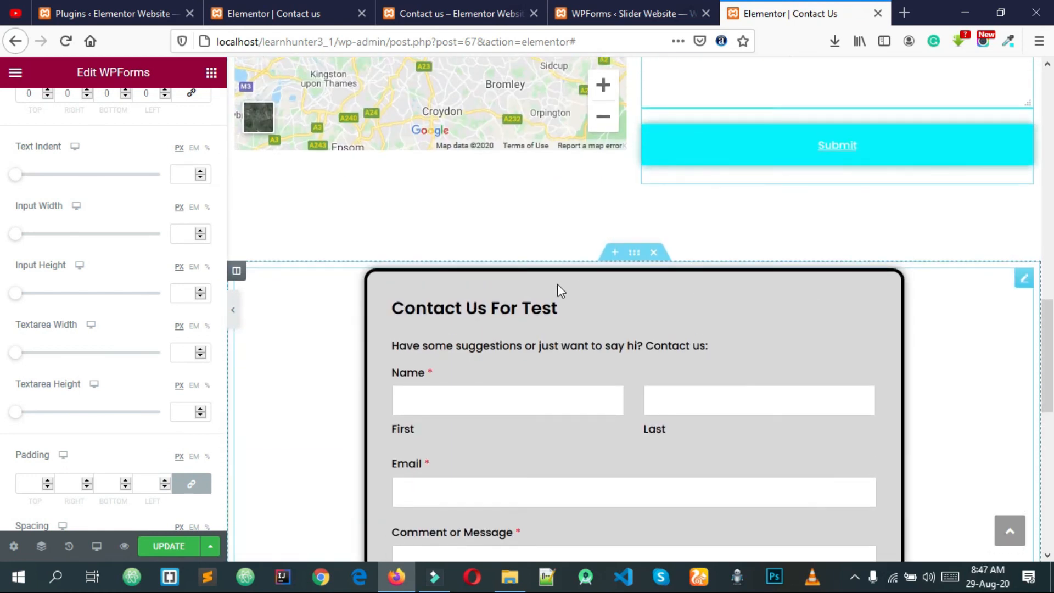
scroll(670, 309, "up", 6)
scroll(658, 321, "down", 6)
scroll(660, 329, "down", 3)
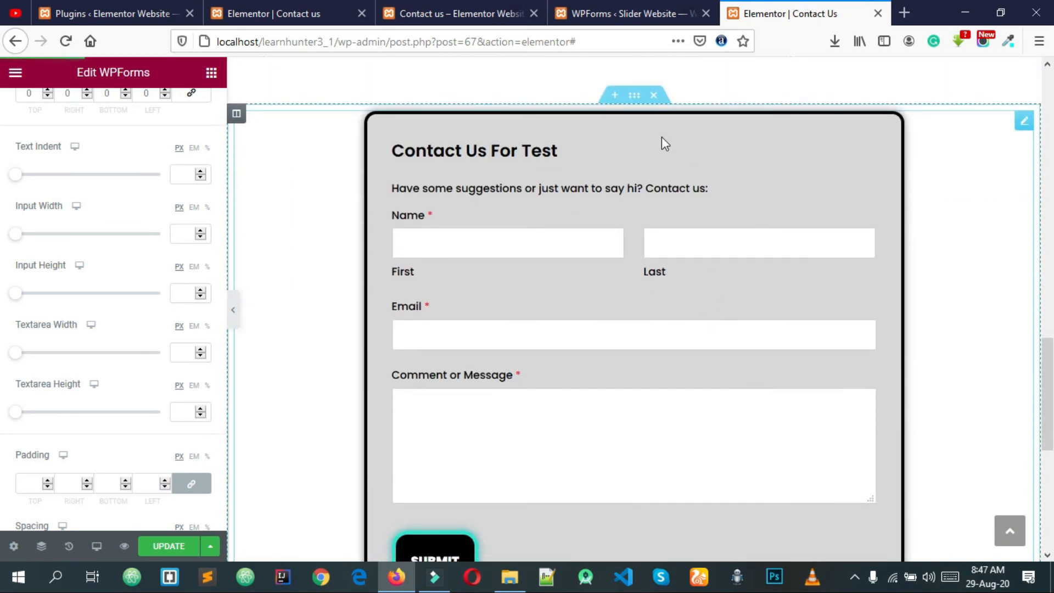
left_click(654, 95)
scroll(561, 329, "up", 3)
scroll(561, 329, "down", 3)
scroll(538, 447, "up", 12)
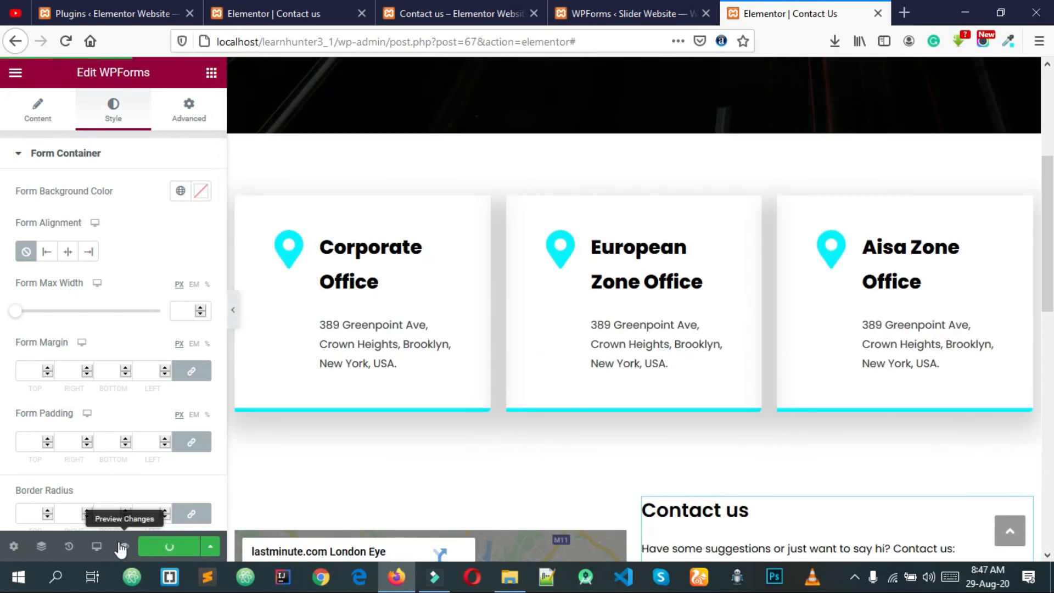
Open a preview of the Contact Us page and close its Elementor editor tab.
left_click(125, 546)
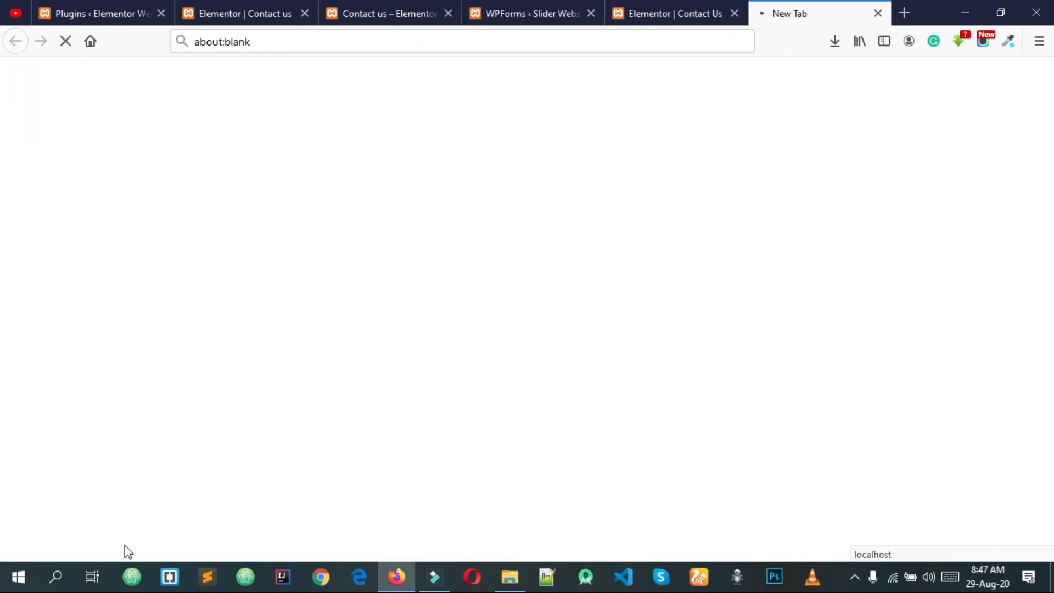
left_click(646, 6)
left_click(608, 43)
type("Have some suggestions or just want to say hi? Contact us")
key("ctrl+z")
key("Escape")
left_click(735, 14)
Look at the reference site's contact page down to its footer and return to the new page's preview.
left_click(479, 6)
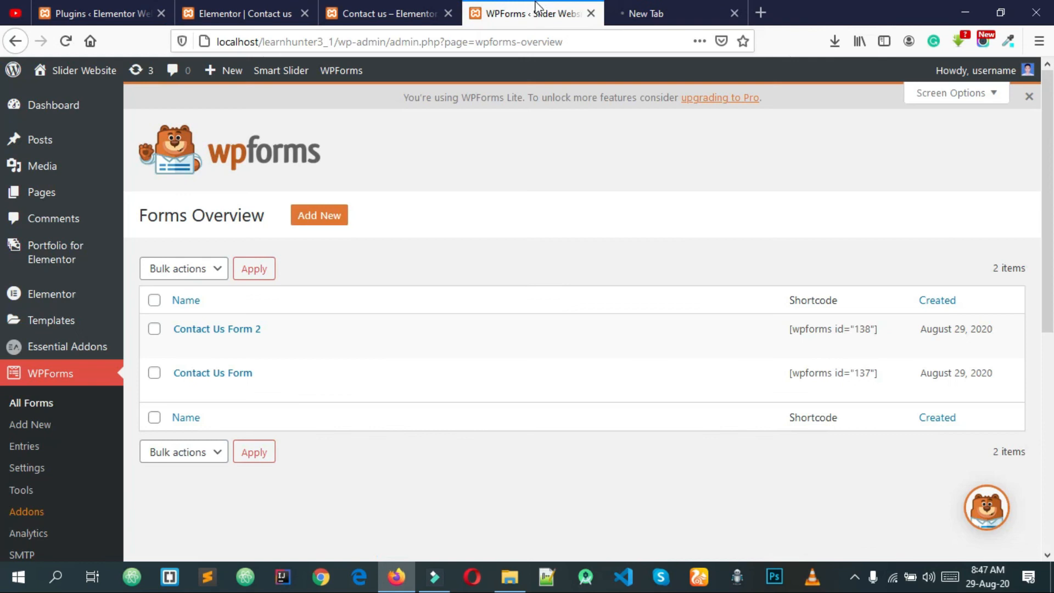
left_click(430, 12)
scroll(552, 278, "down", 8)
scroll(552, 303, "down", 3)
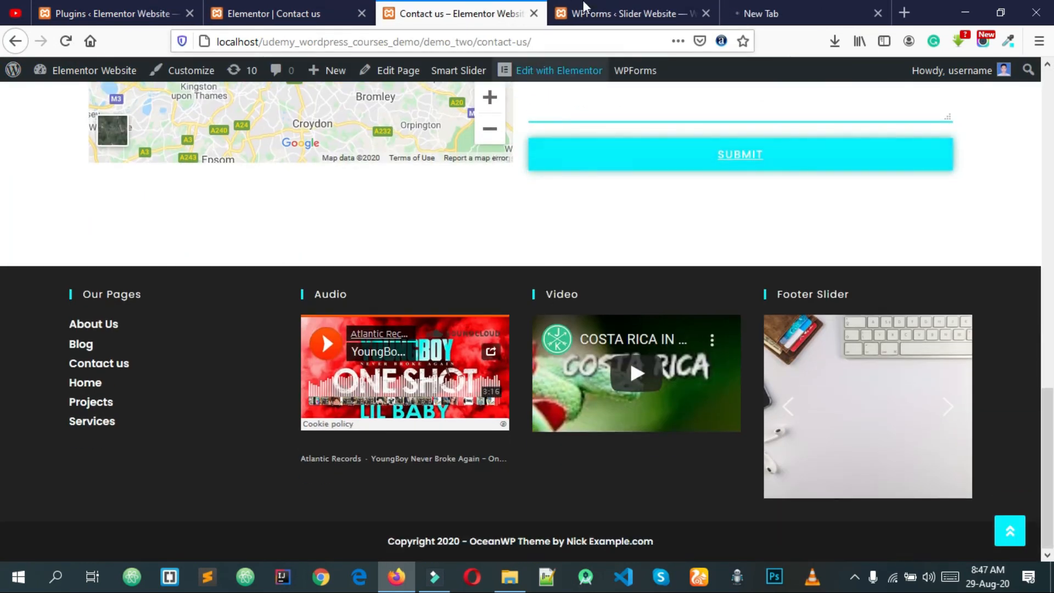
left_click(757, 12)
left_click(681, 11)
left_click(750, 12)
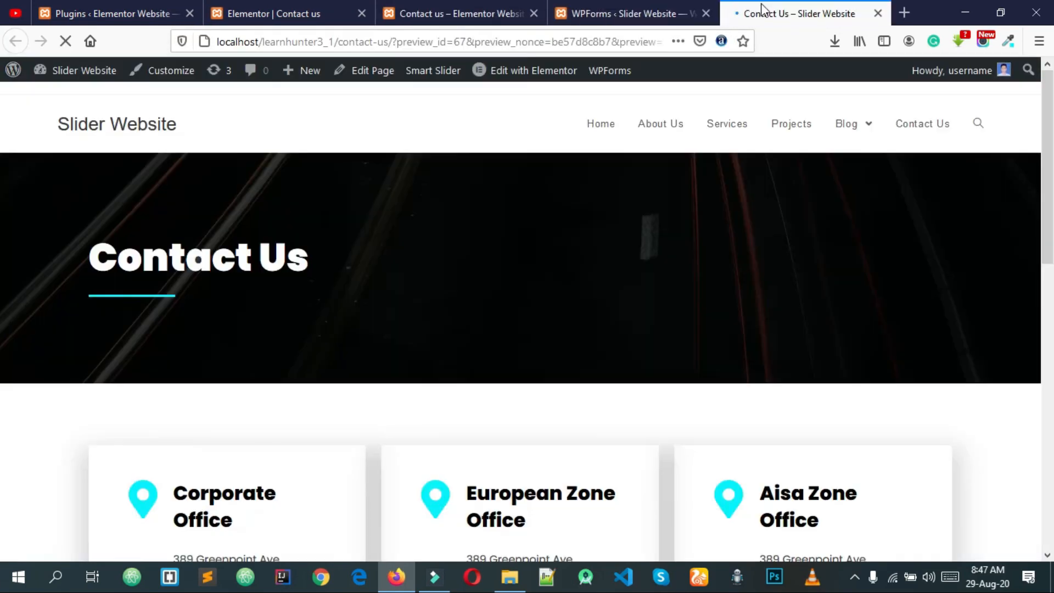
Test the previewed contact form by submitting it empty, and review the whole page.
scroll(730, 219, "down", 10)
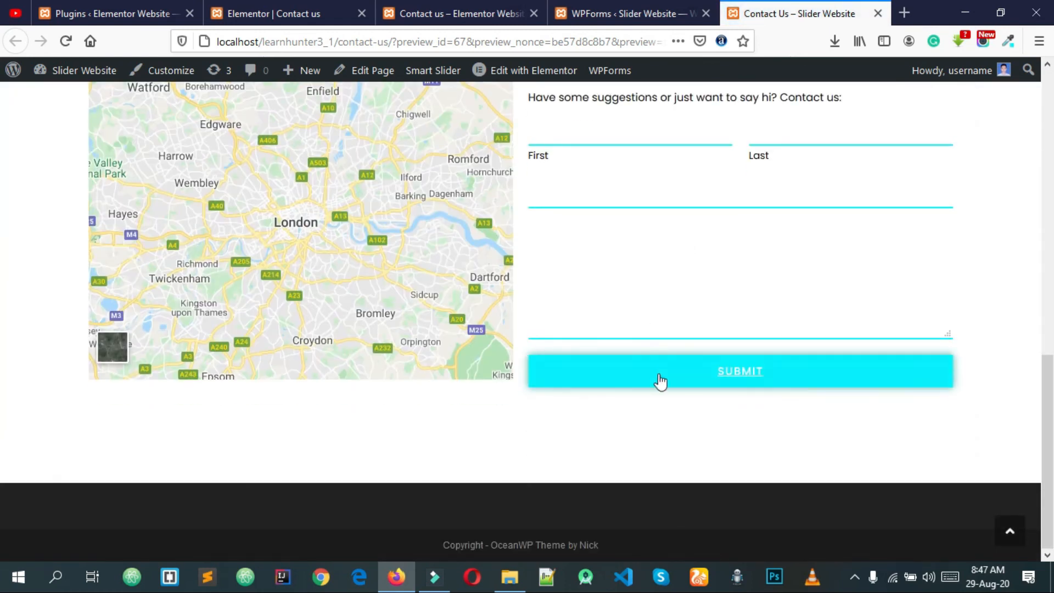
left_click(661, 379)
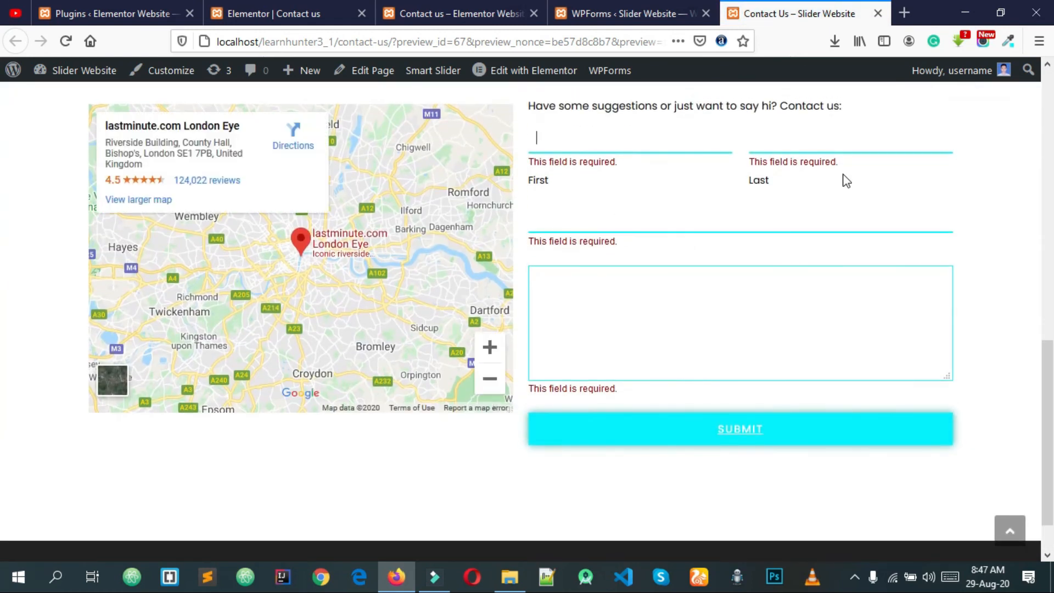
scroll(636, 252, "up", 9)
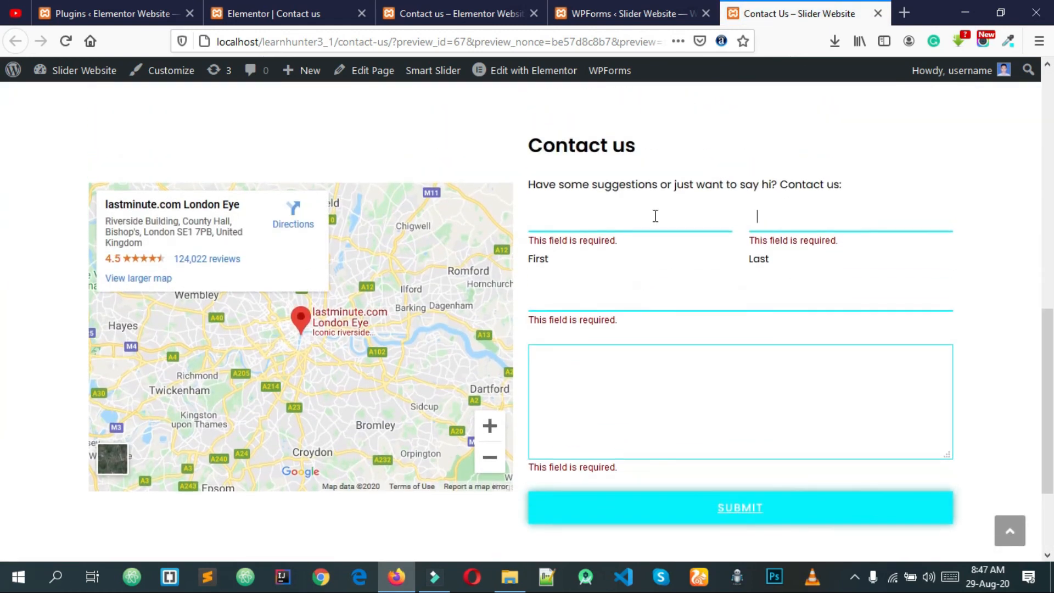
scroll(702, 274, "up", 3)
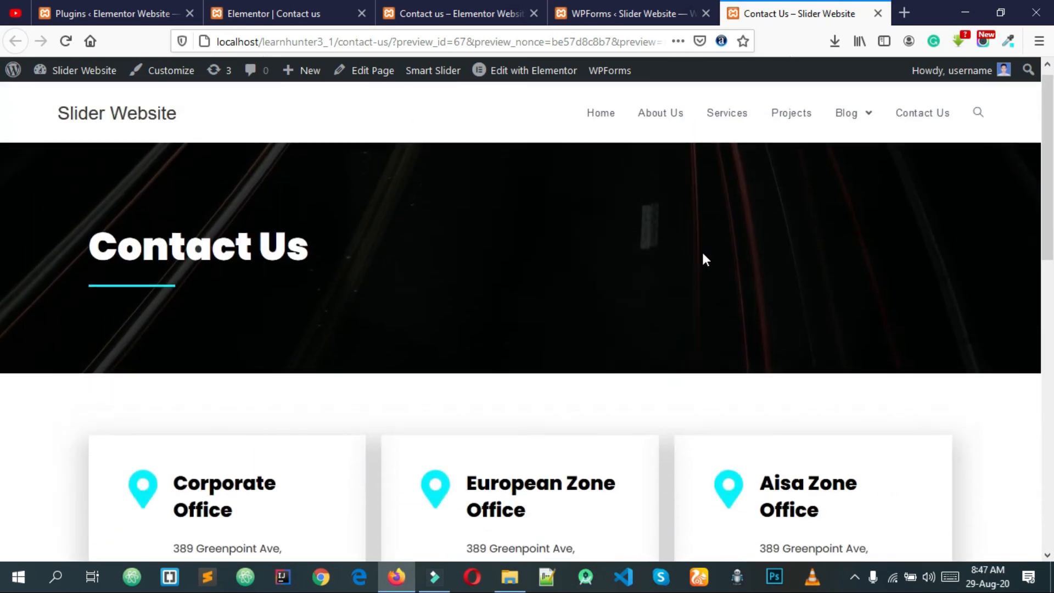
scroll(676, 275, "down", 10)
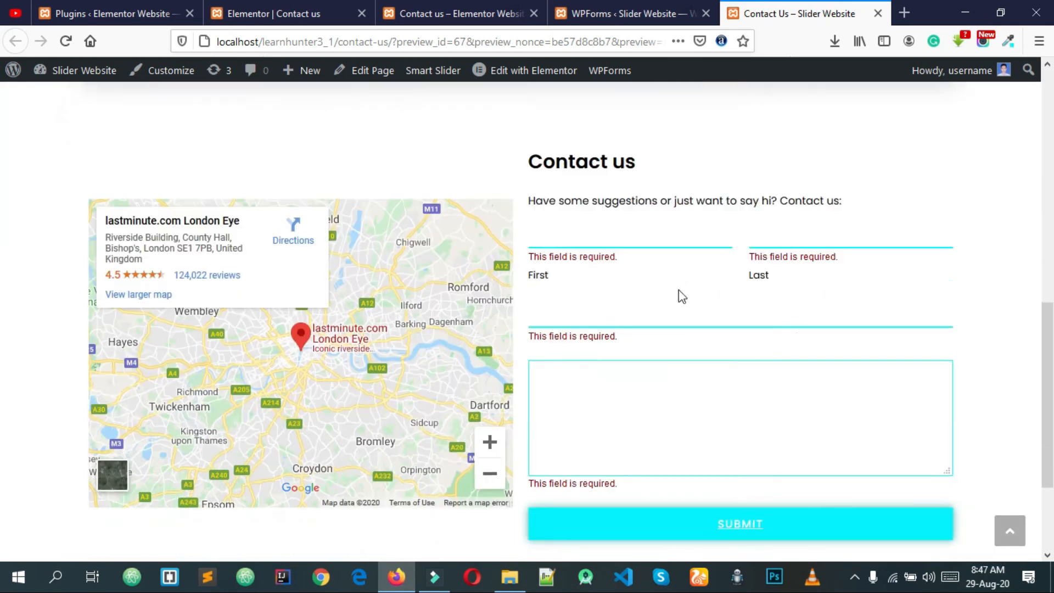
scroll(662, 306, "up", 10)
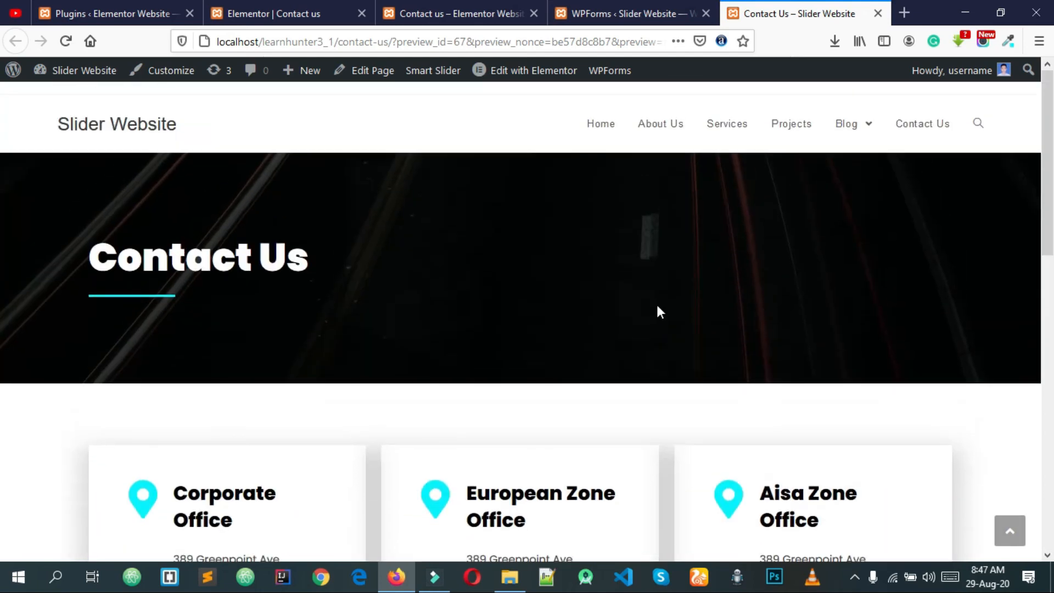
Compare the reference site's contact page, including its header menu and form placeholders, with the new page's preview.
left_click(620, 13)
left_click(796, 13)
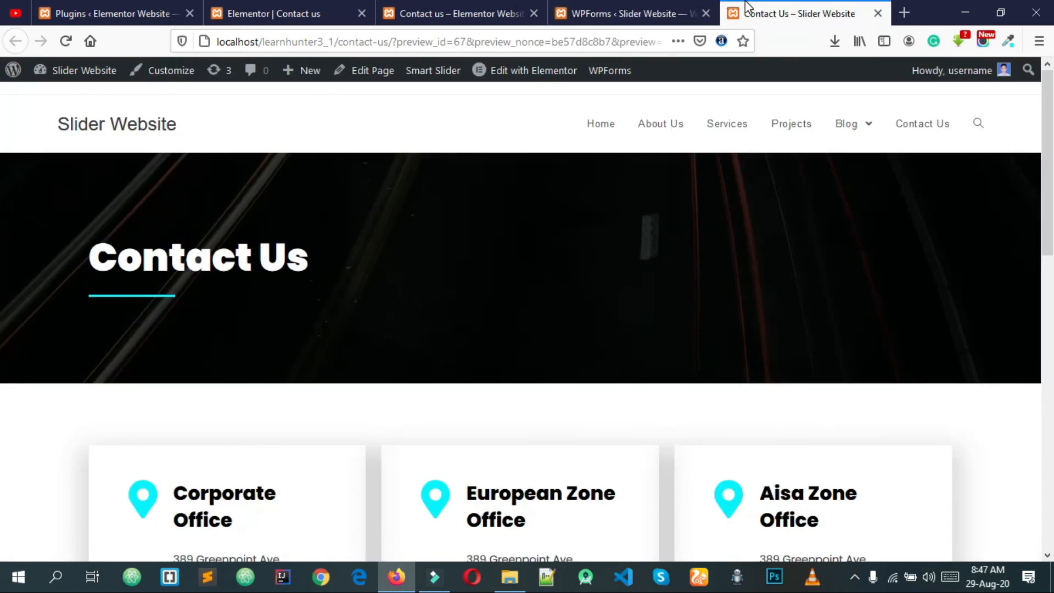
left_click(631, 13)
left_click(494, 14)
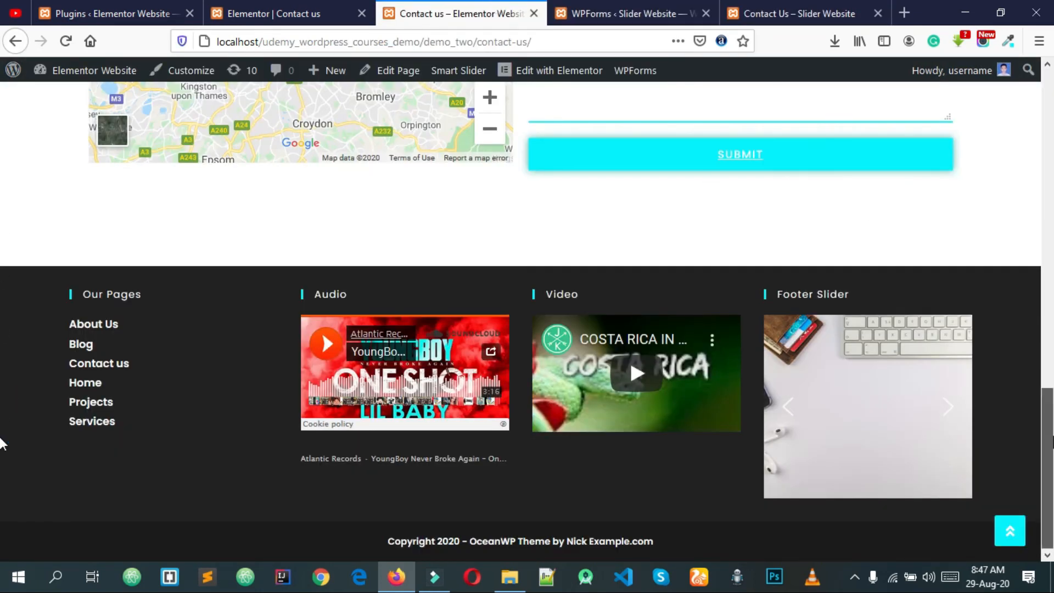
scroll(246, 391, "up", 10)
scroll(246, 393, "up", 1)
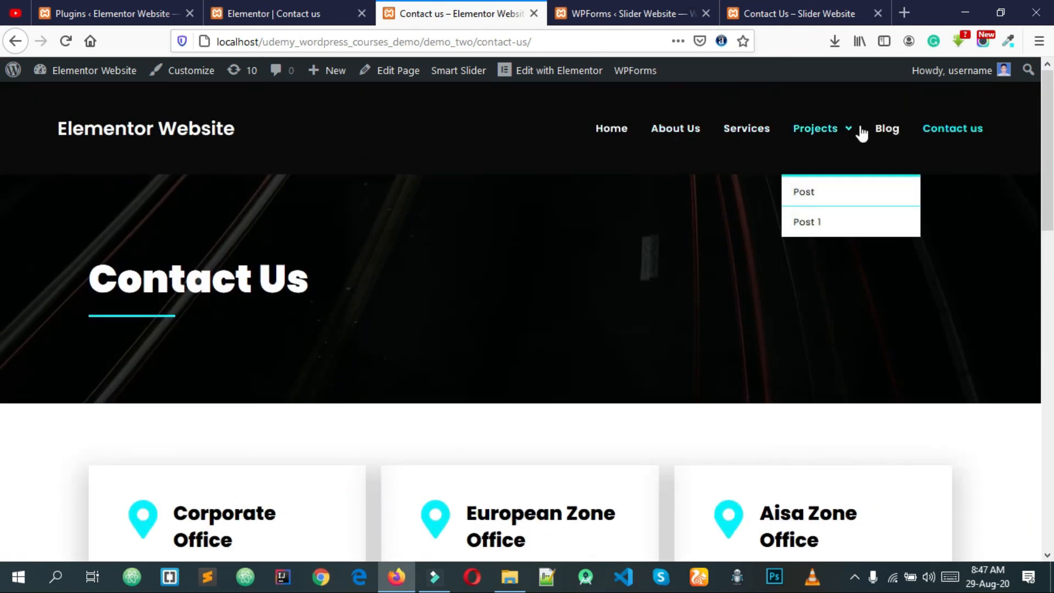
scroll(648, 280, "down", 10)
scroll(653, 294, "up", 7)
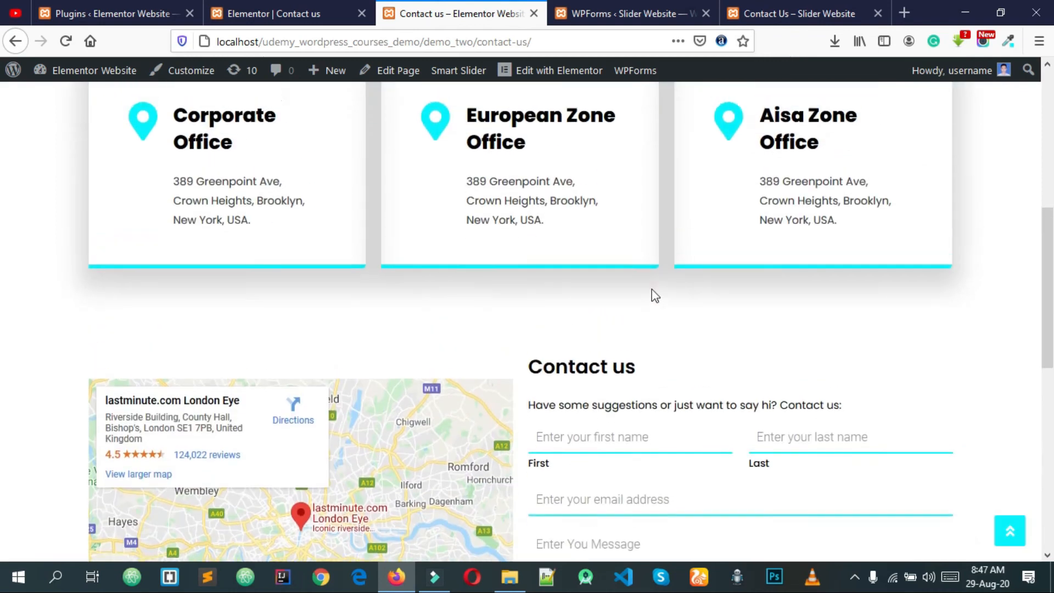
left_click(746, 12)
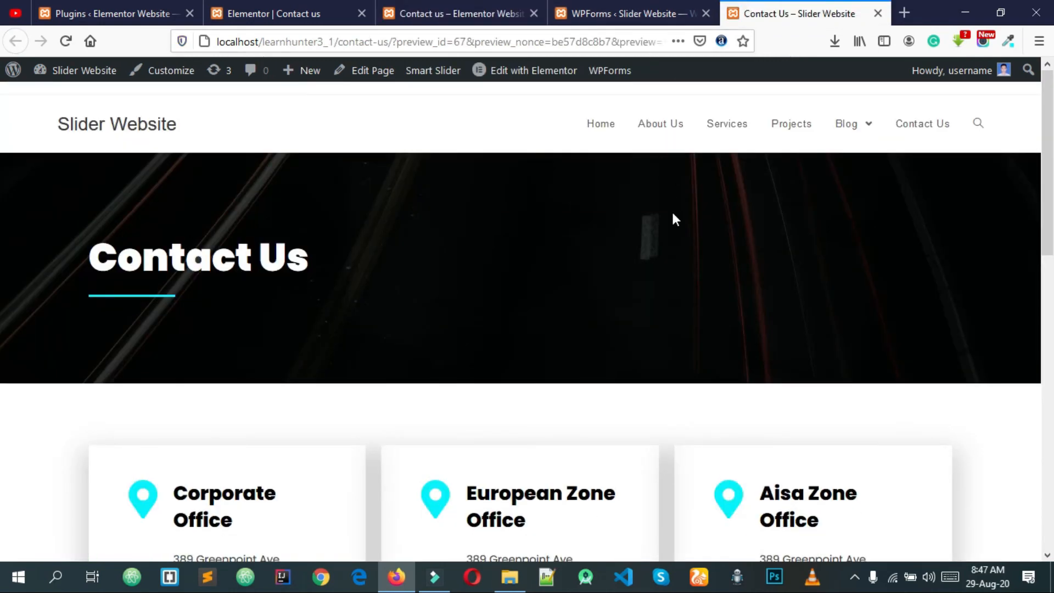